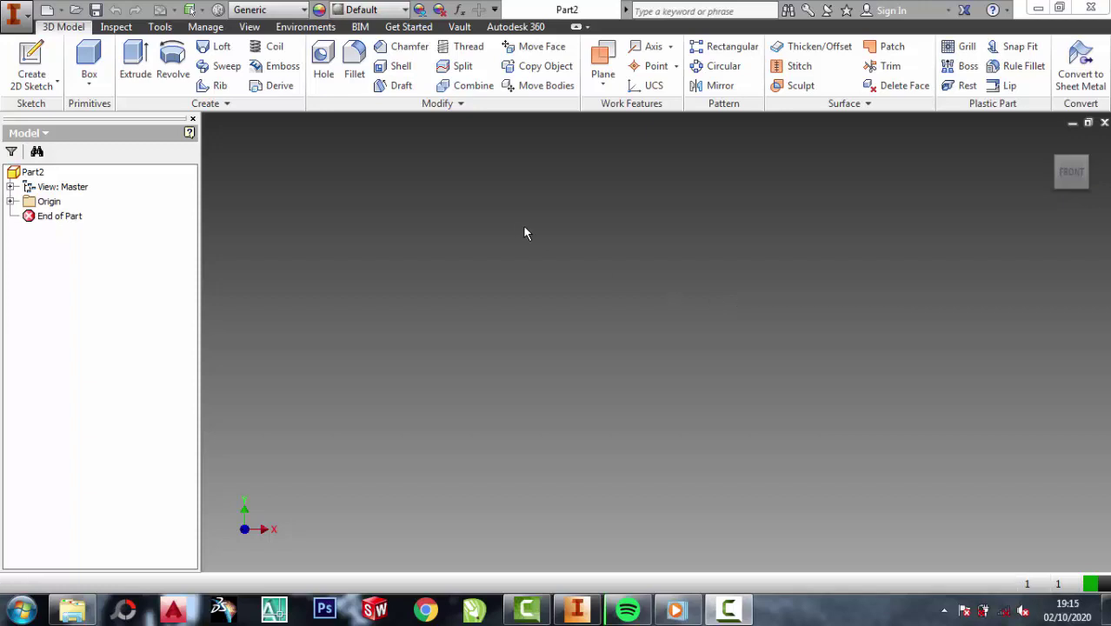
# Start a new 2D sketch on the origin plane.
pyautogui.click(44, 83)
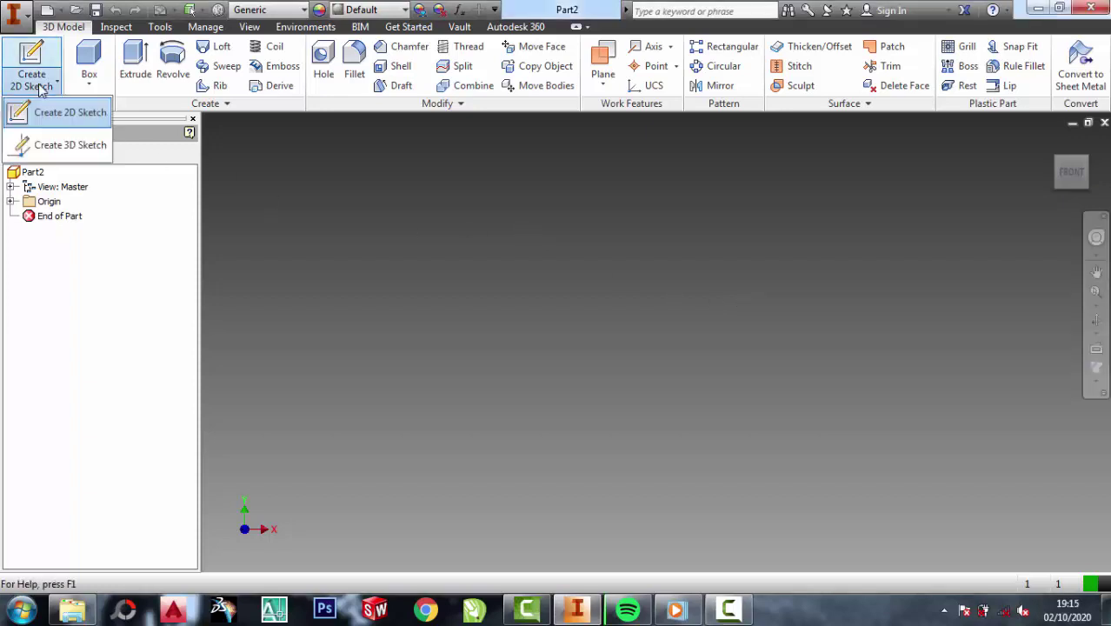
pyautogui.click(63, 113)
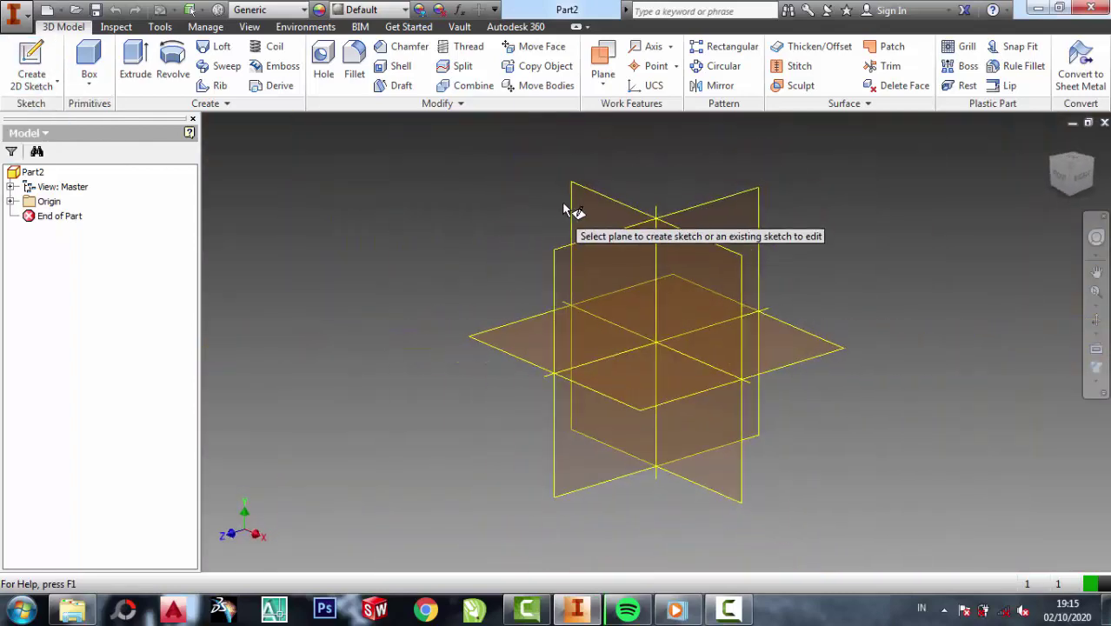
pyautogui.click(579, 200)
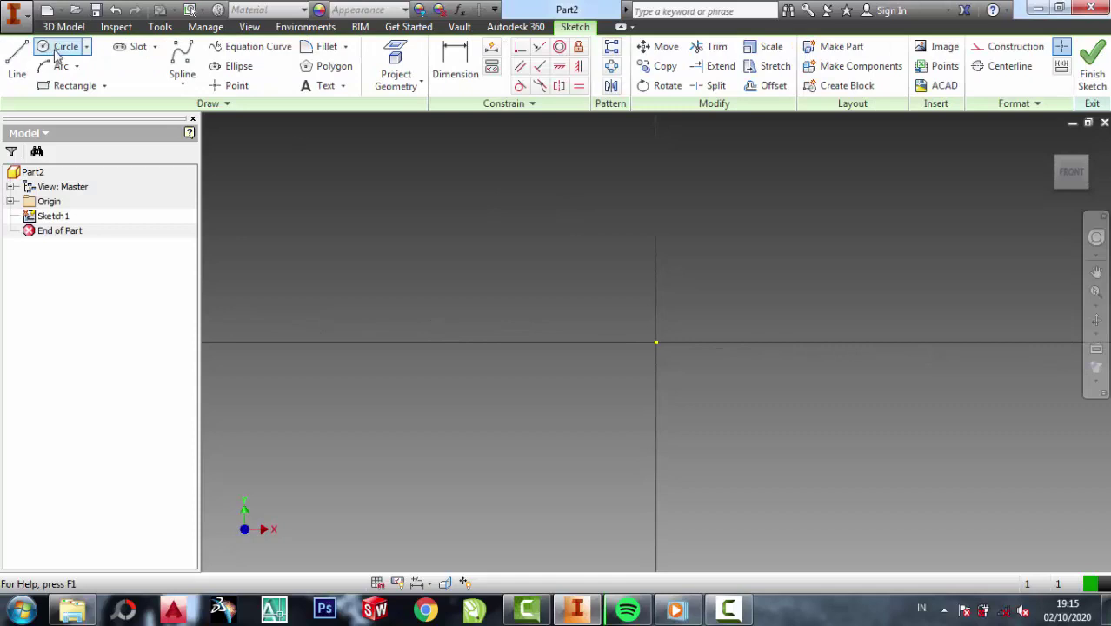
# Draw a 20 mm diameter circle centred on the origin and finish the sketch.
pyautogui.click(62, 46)
pyautogui.click(655, 343)
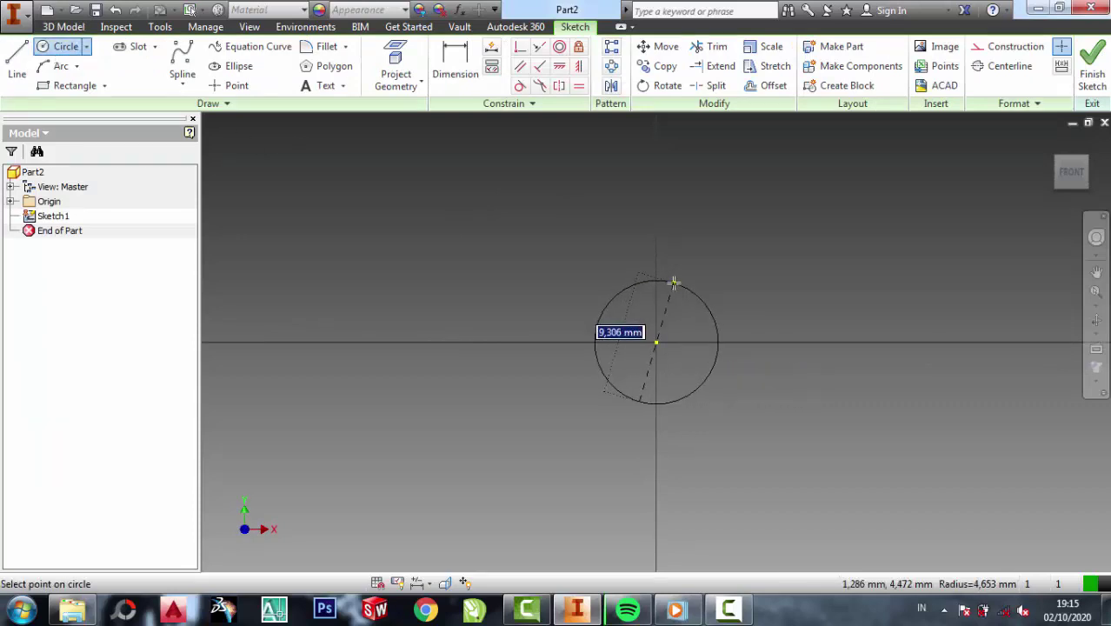
pyautogui.write('20')
pyautogui.press('Return')
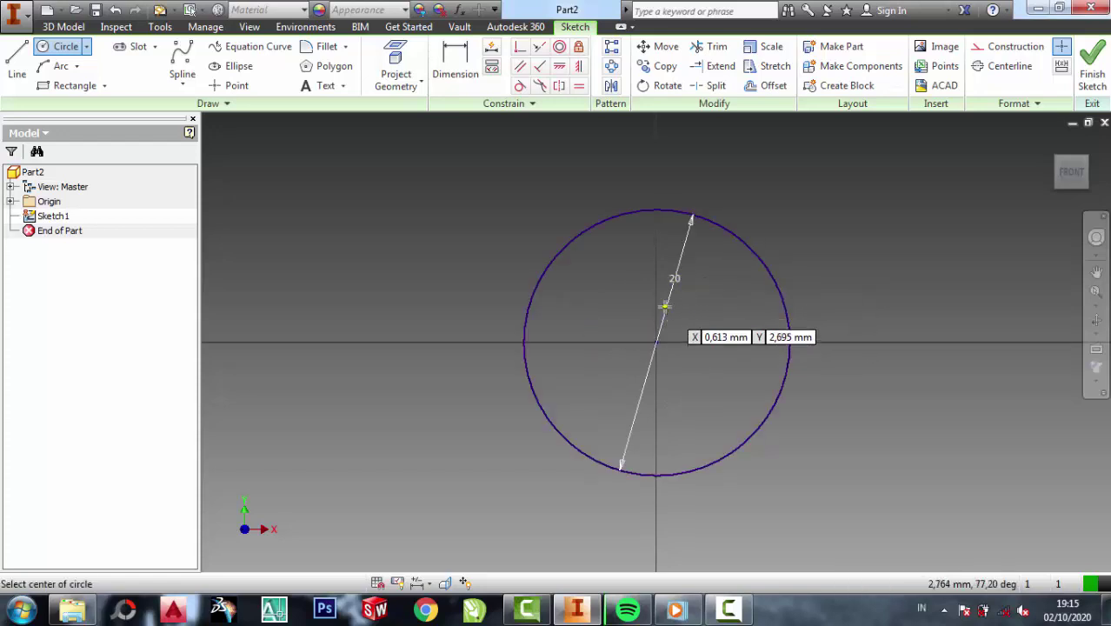
pyautogui.press('Escape')
pyautogui.click(1092, 79)
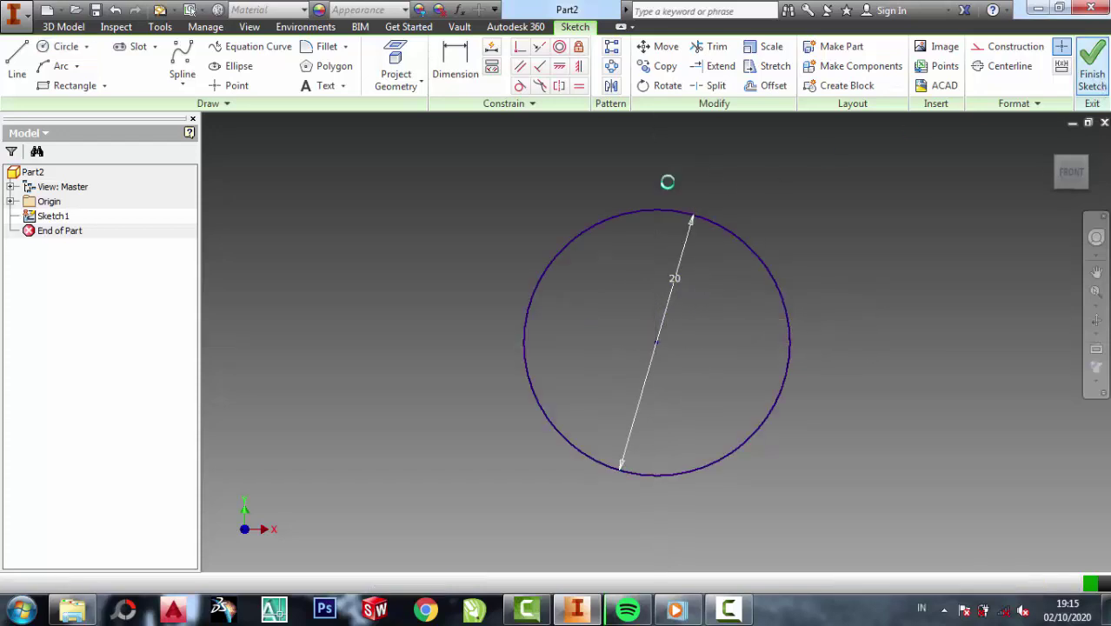
# Extrude the 20 mm circle to a distance of 35 mm, creating Extrusion1.
pyautogui.click(139, 54)
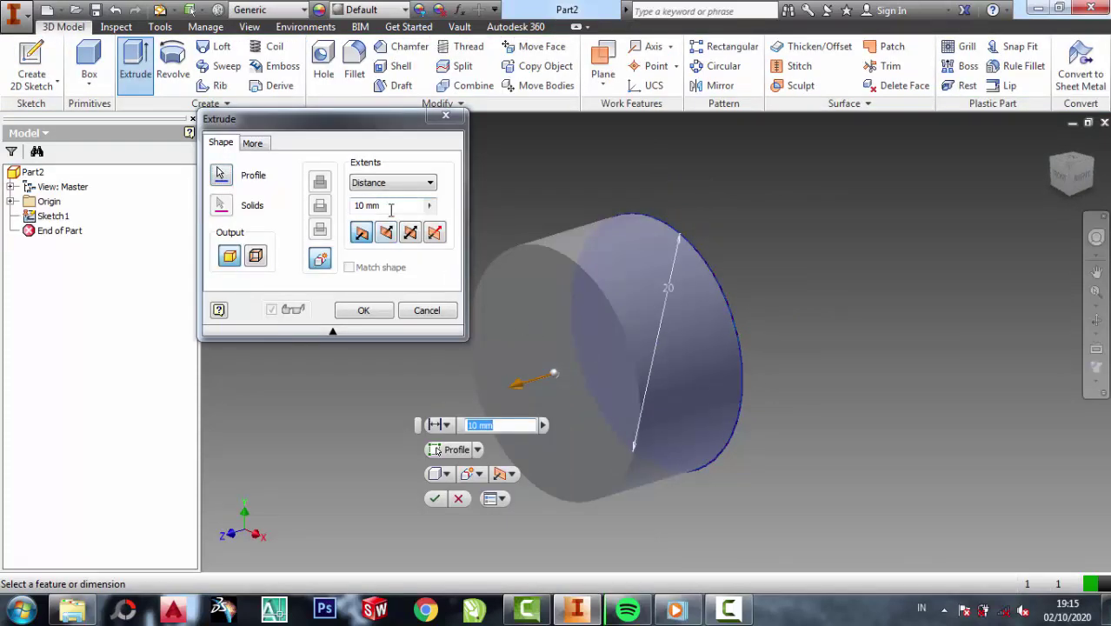
pyautogui.click(390, 209)
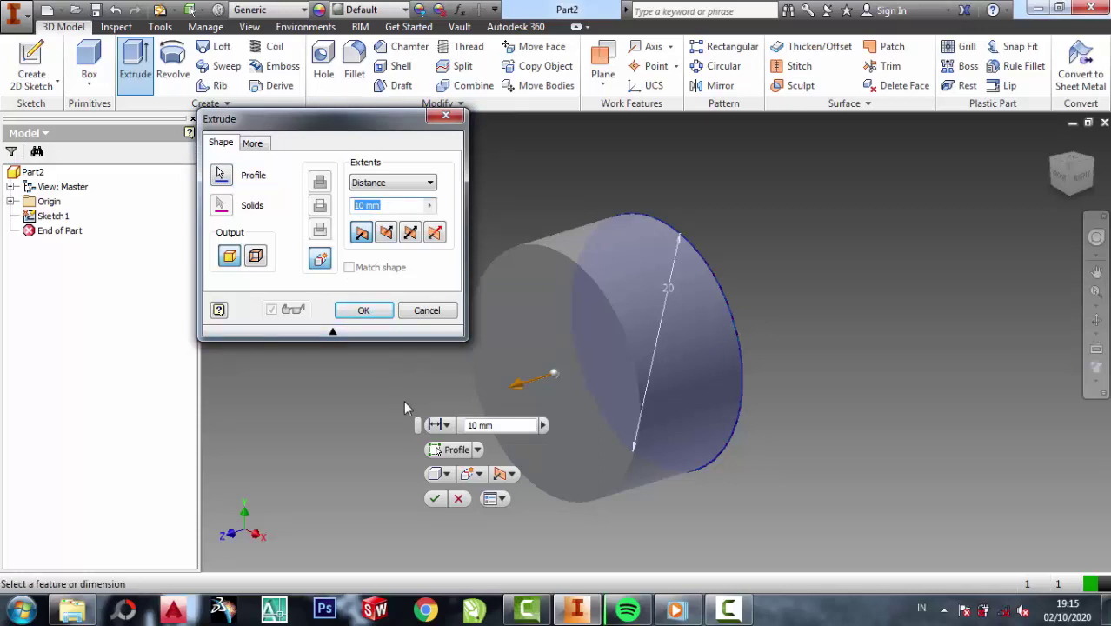
pyautogui.write('3')
pyautogui.write('5')
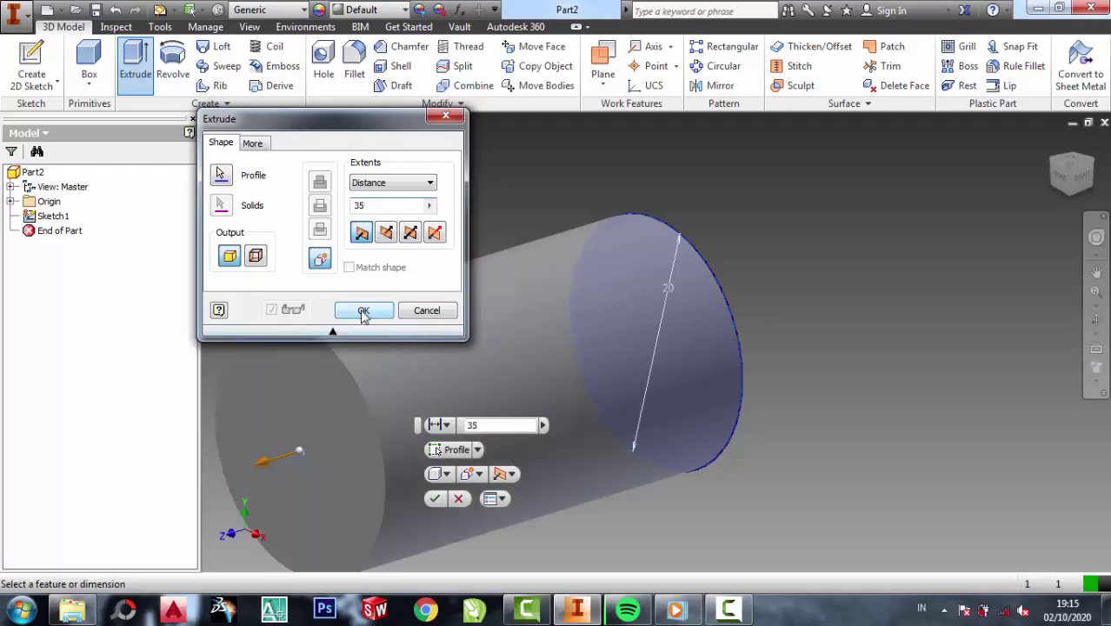
pyautogui.click(363, 314)
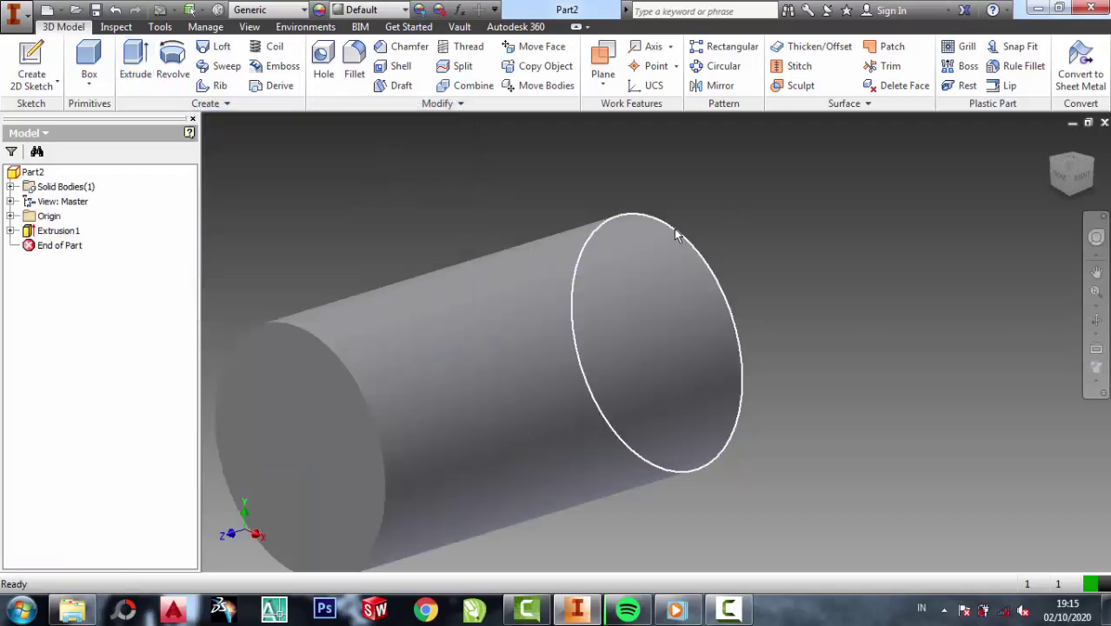
# Start a sketch on the cylinder's end face and draw a 25 mm circle on the shaft axis.
pyautogui.scroll(3, 737, 194)
pyautogui.click(477, 357)
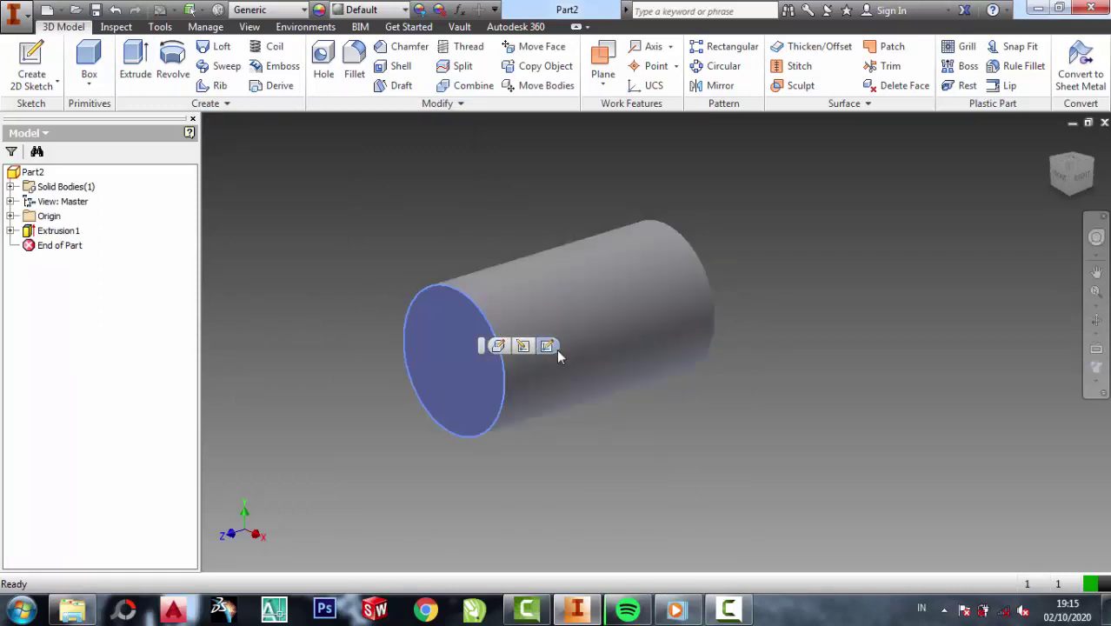
pyautogui.click(546, 346)
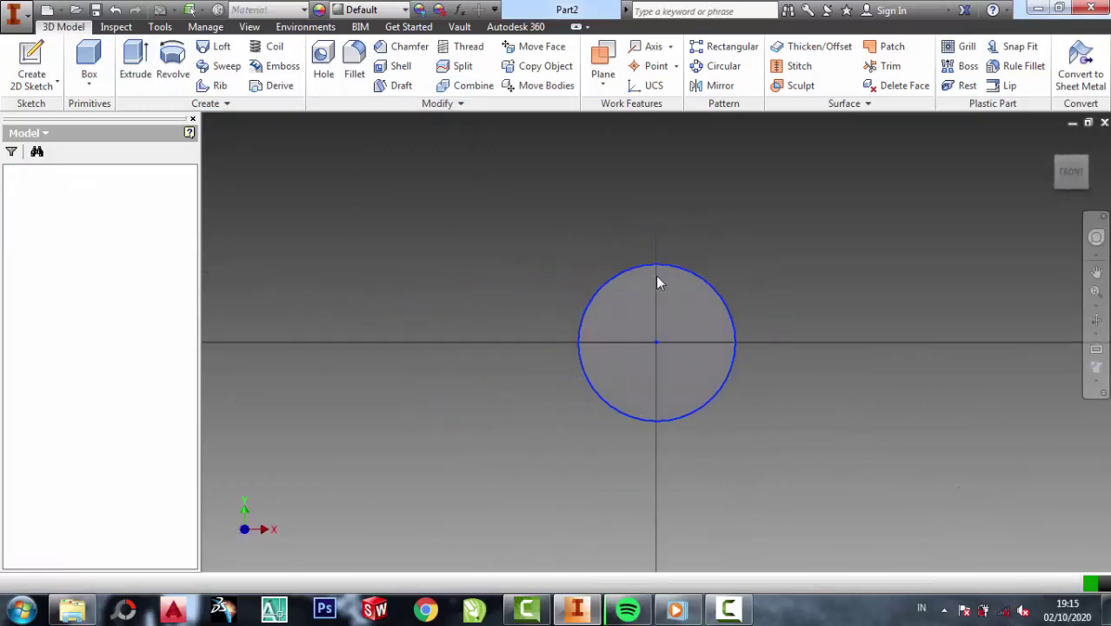
pyautogui.click(62, 46)
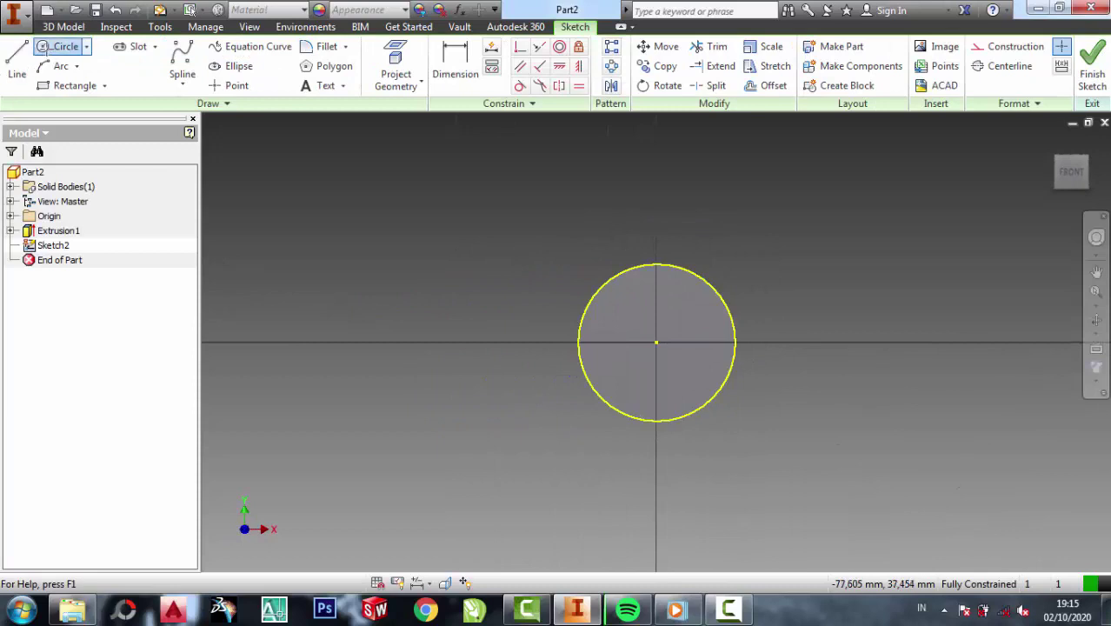
pyautogui.click(656, 342)
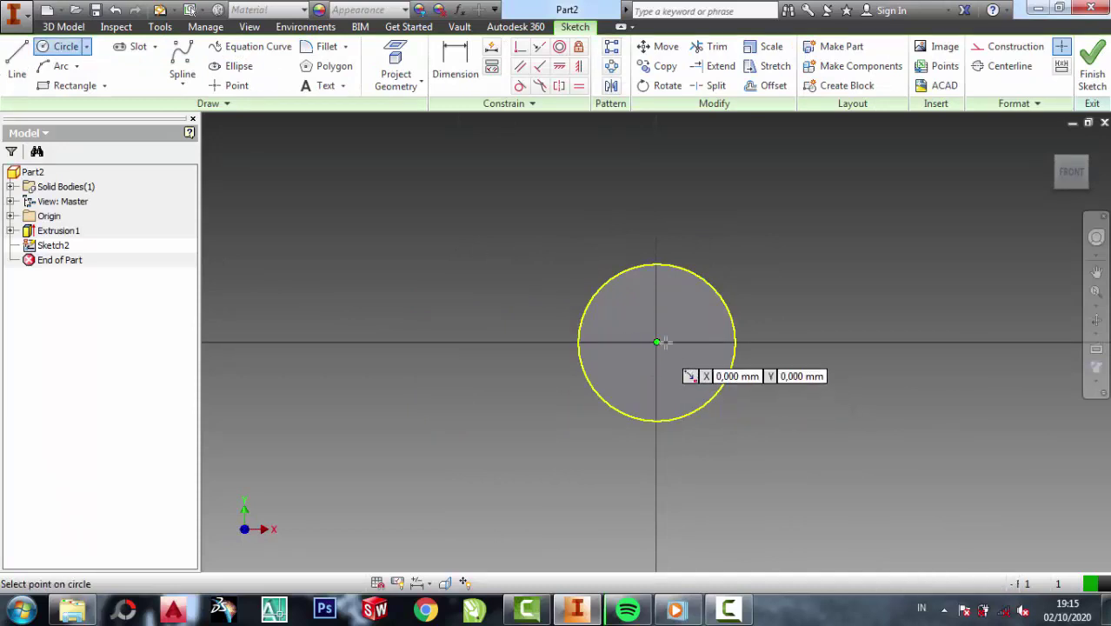
pyautogui.write('25')
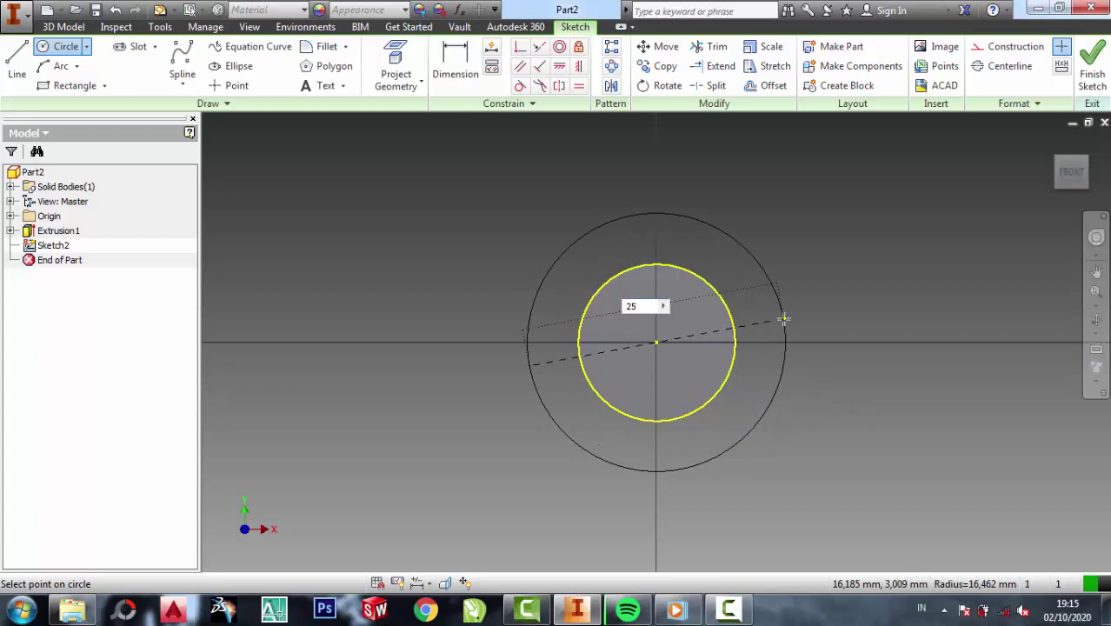
pyautogui.press('Return')
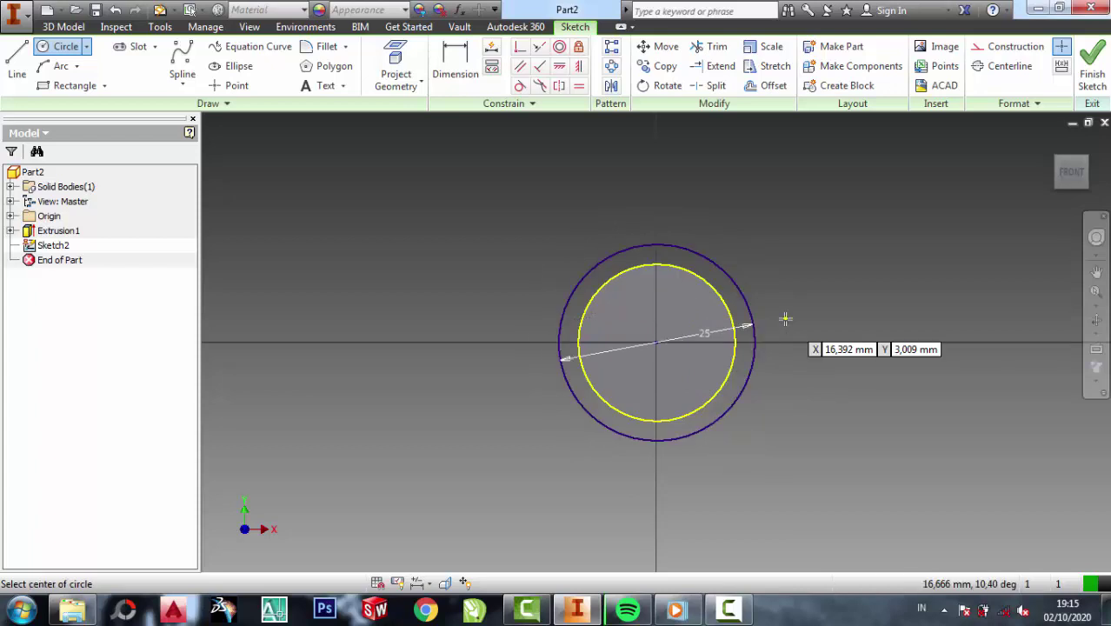
pyautogui.press('Escape')
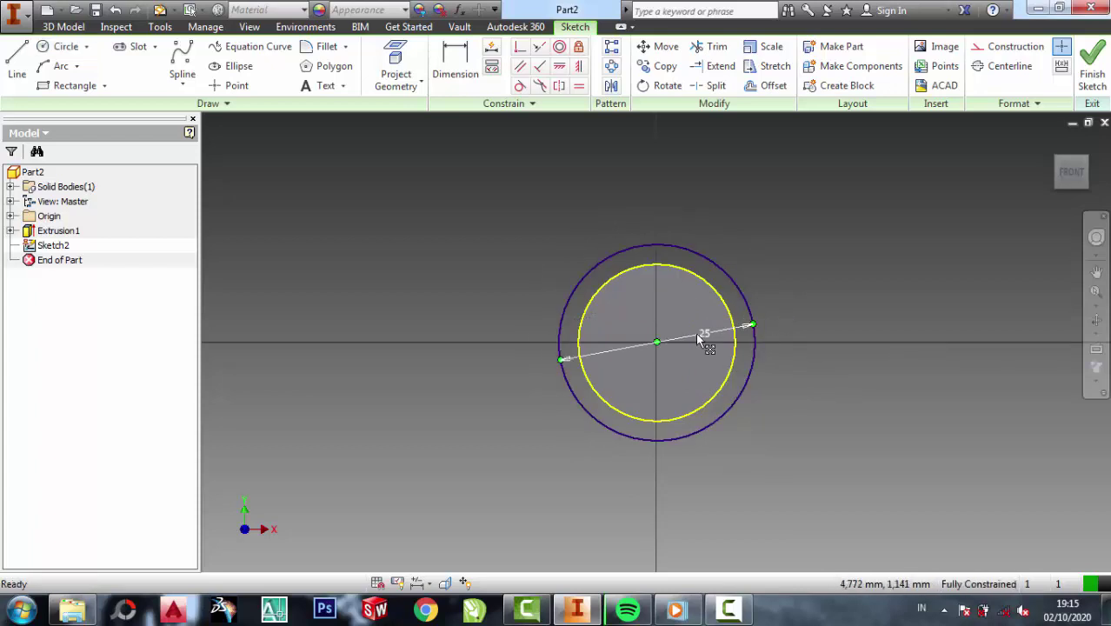
# Change the circle's diameter to 30 mm and finish the sketch.
pyautogui.doubleClick(701, 338)
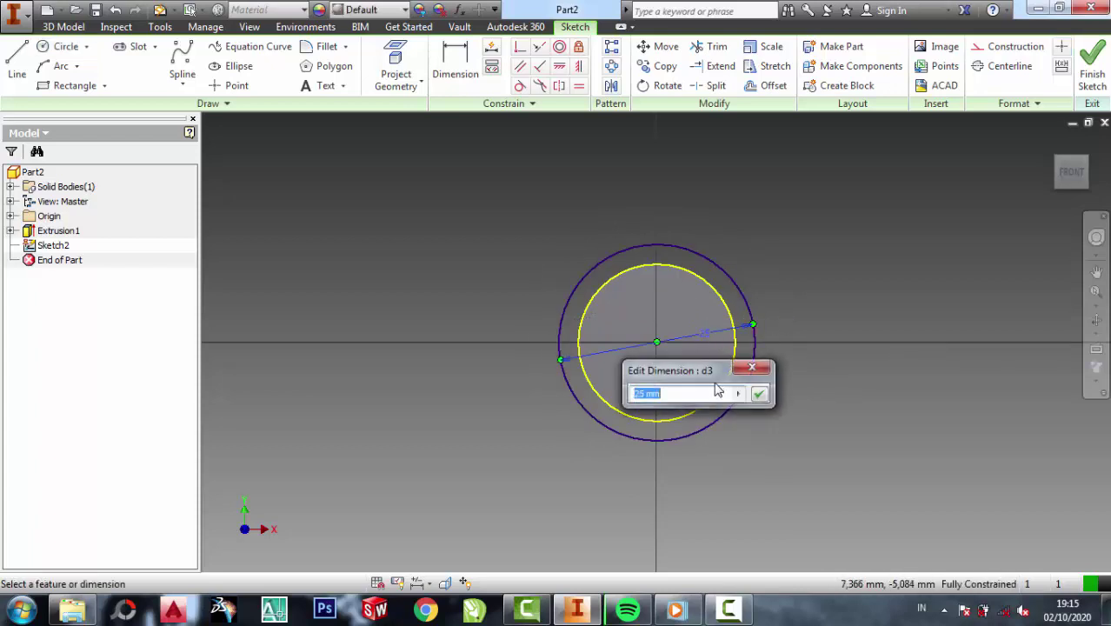
pyautogui.write('3')
pyautogui.write('0')
pyautogui.press('Return')
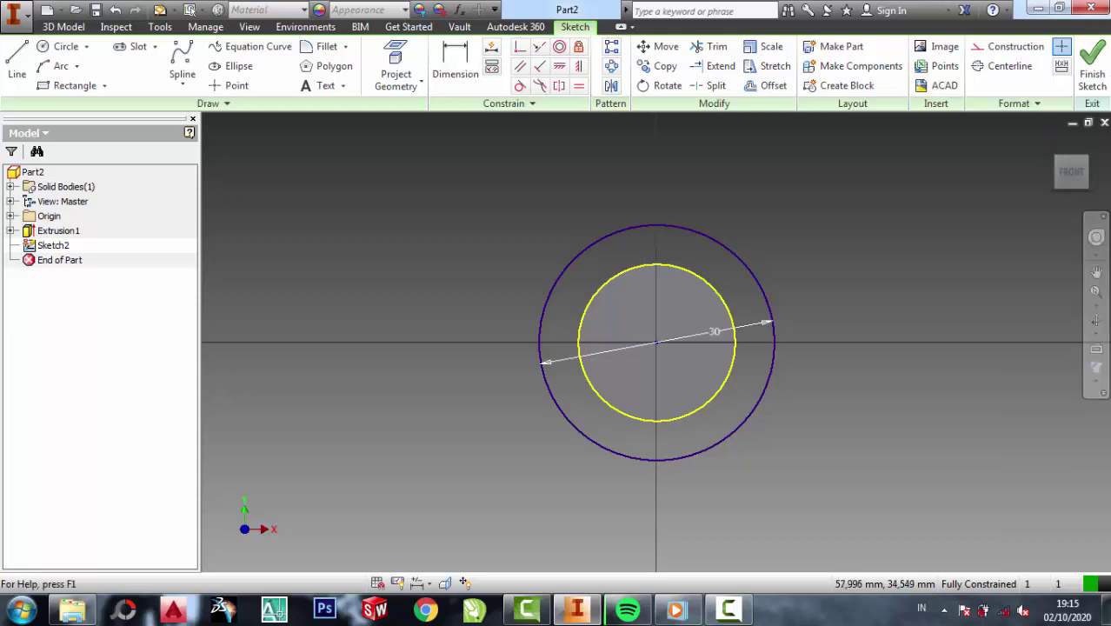
pyautogui.click(1092, 76)
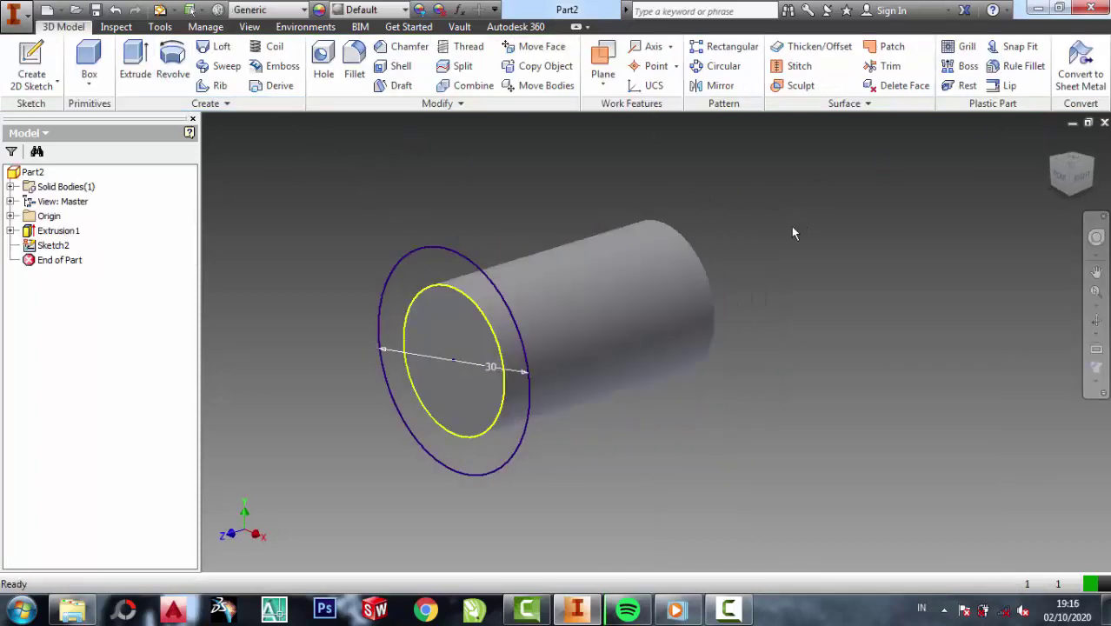
# View the sketch head-on and try the circle's context actions, cancelling the extrusion.
pyautogui.rightClick(480, 324)
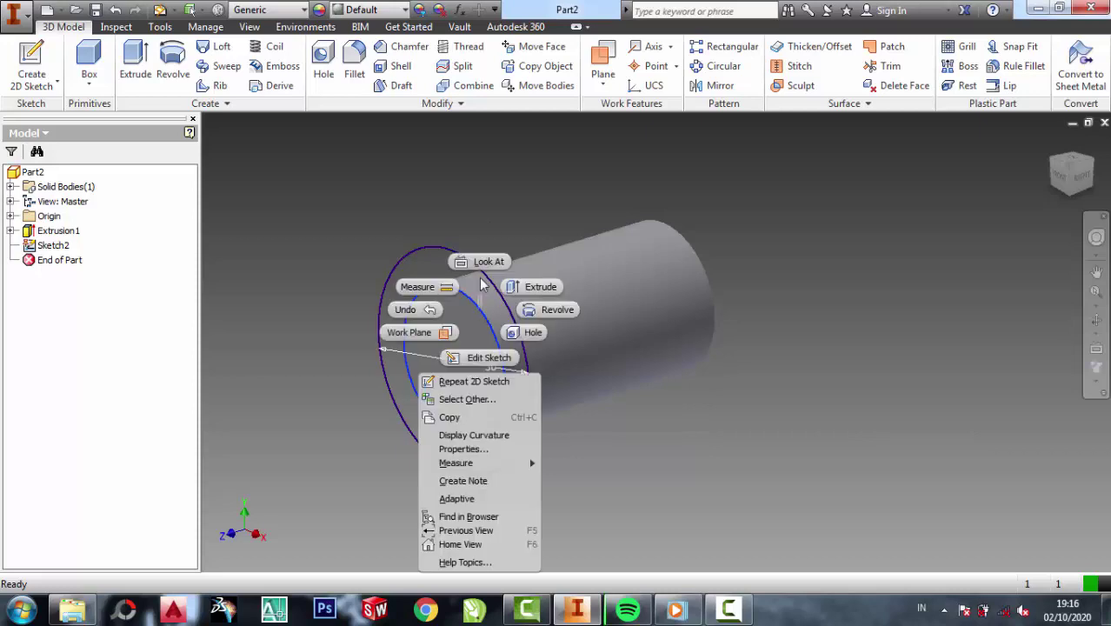
pyautogui.click(493, 206)
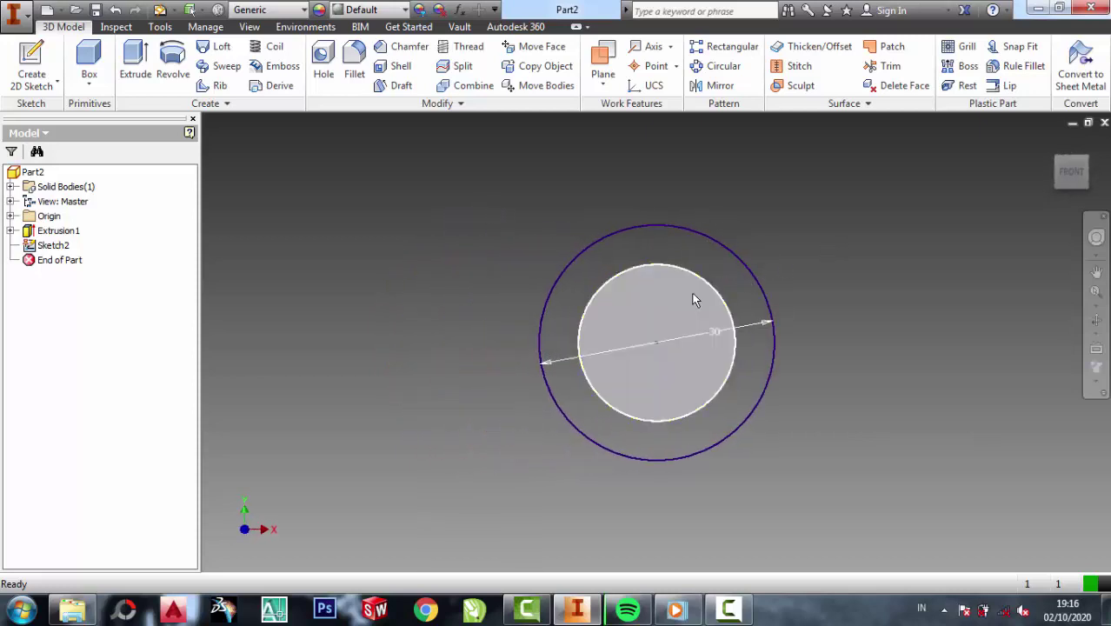
pyautogui.rightClick(704, 285)
pyautogui.click(715, 174)
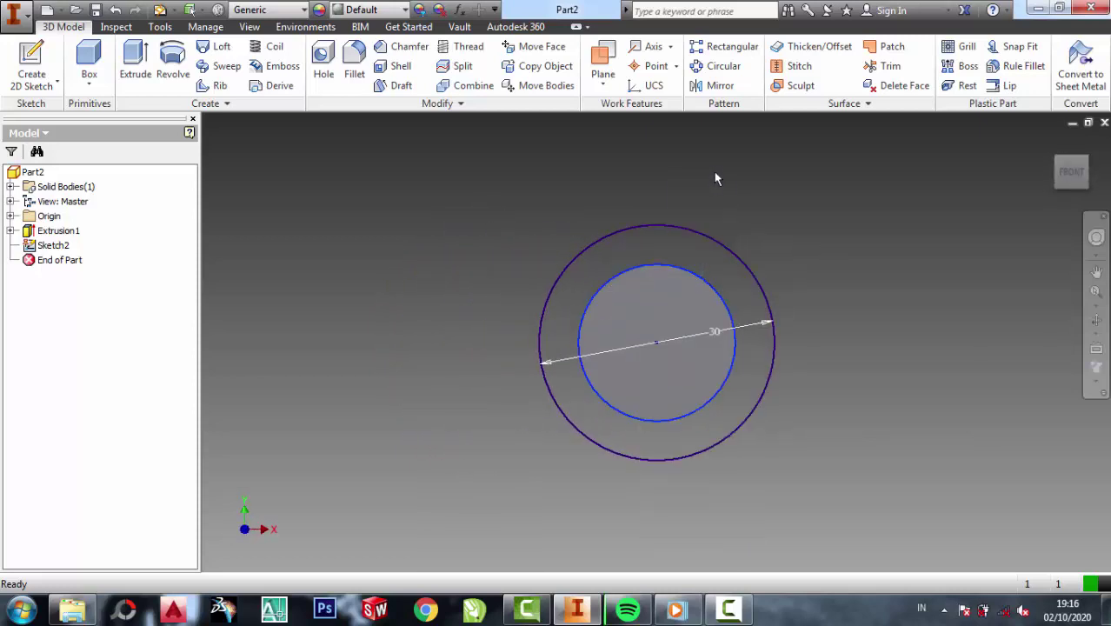
pyautogui.rightClick(687, 271)
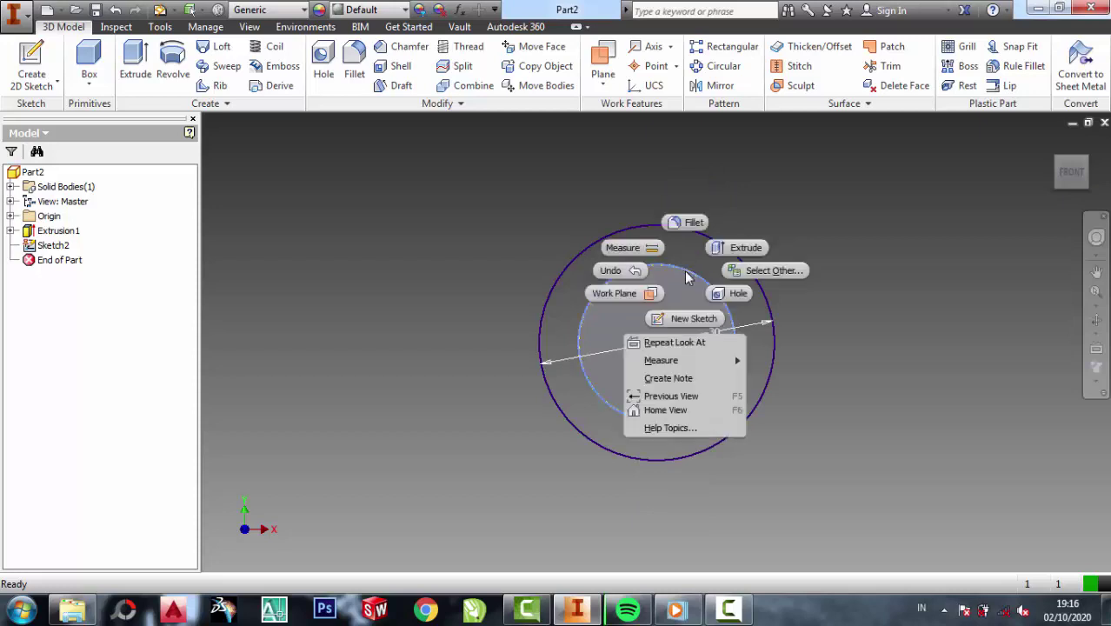
pyautogui.click(733, 190)
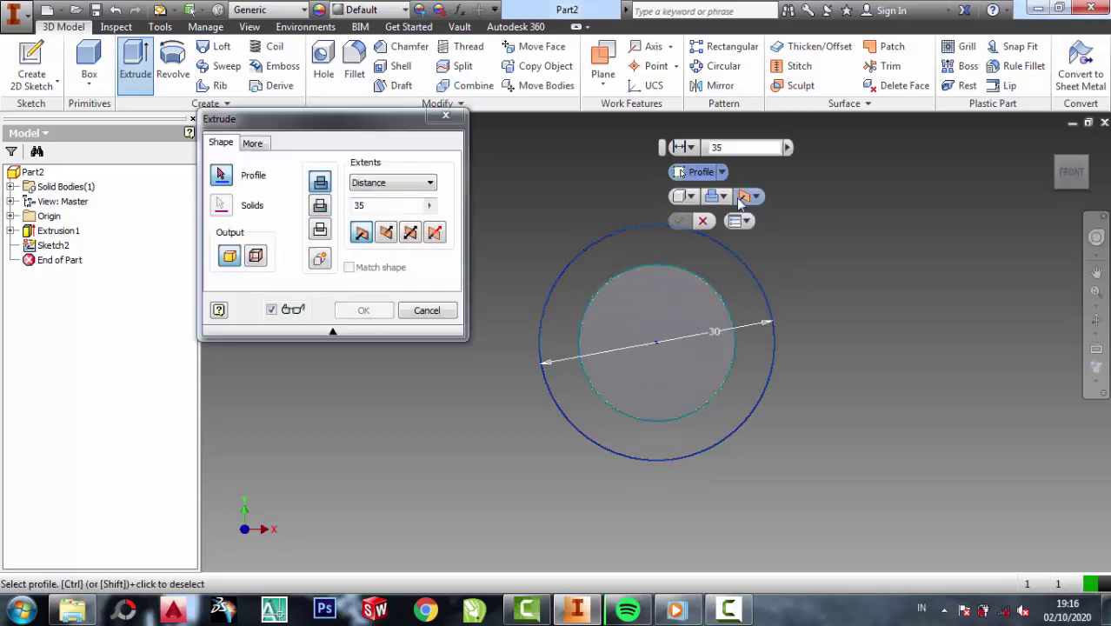
pyautogui.click(436, 310)
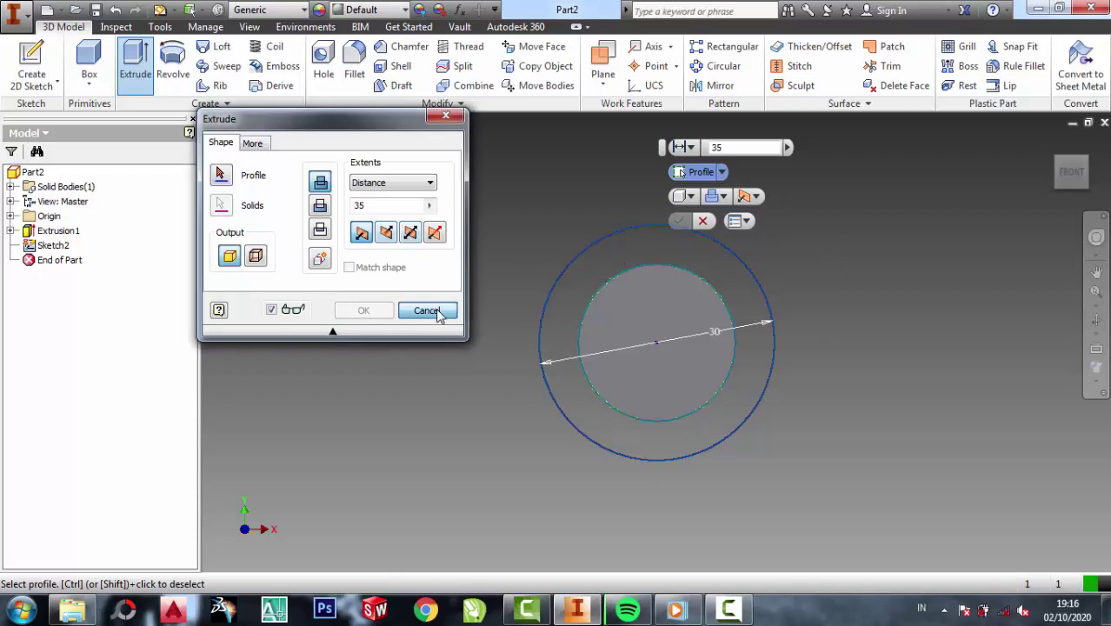
# Undo the outer circle and redraw it as a 30 mm circle centred on the origin.
pyautogui.hotkey('ctrl', 'z')
pyautogui.hotkey('ctrl', 'z')
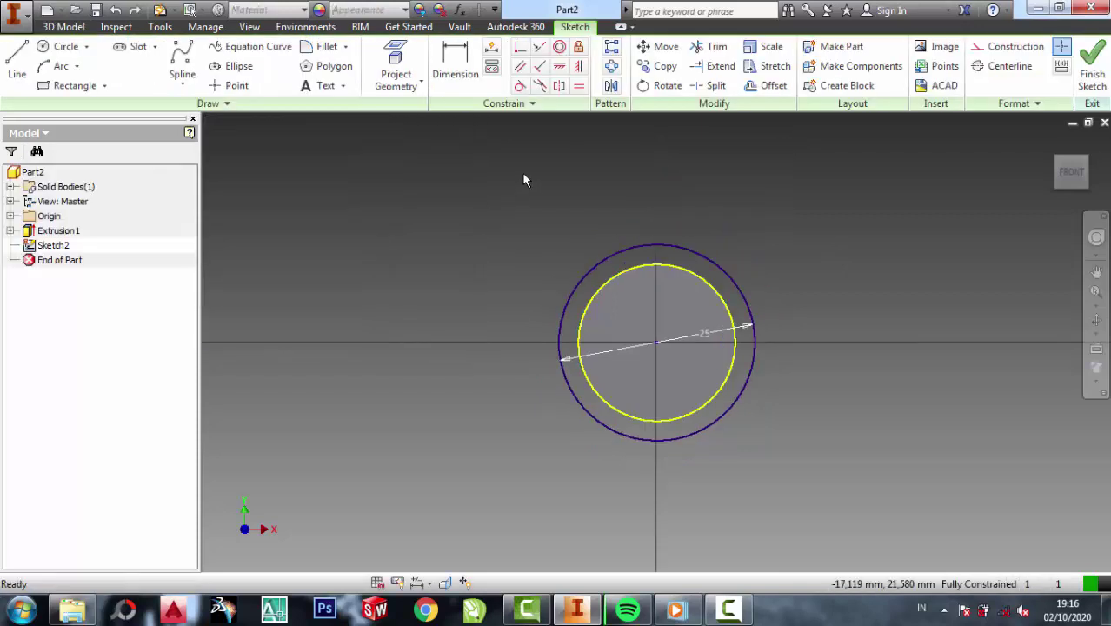
pyautogui.hotkey('ctrl', 'z')
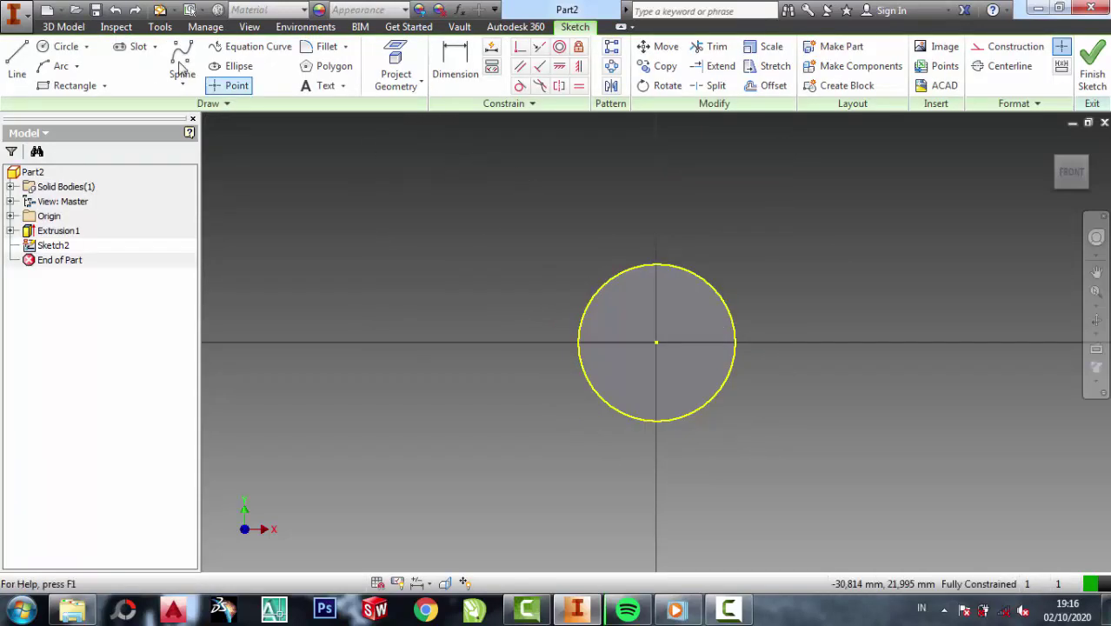
pyautogui.click(66, 46)
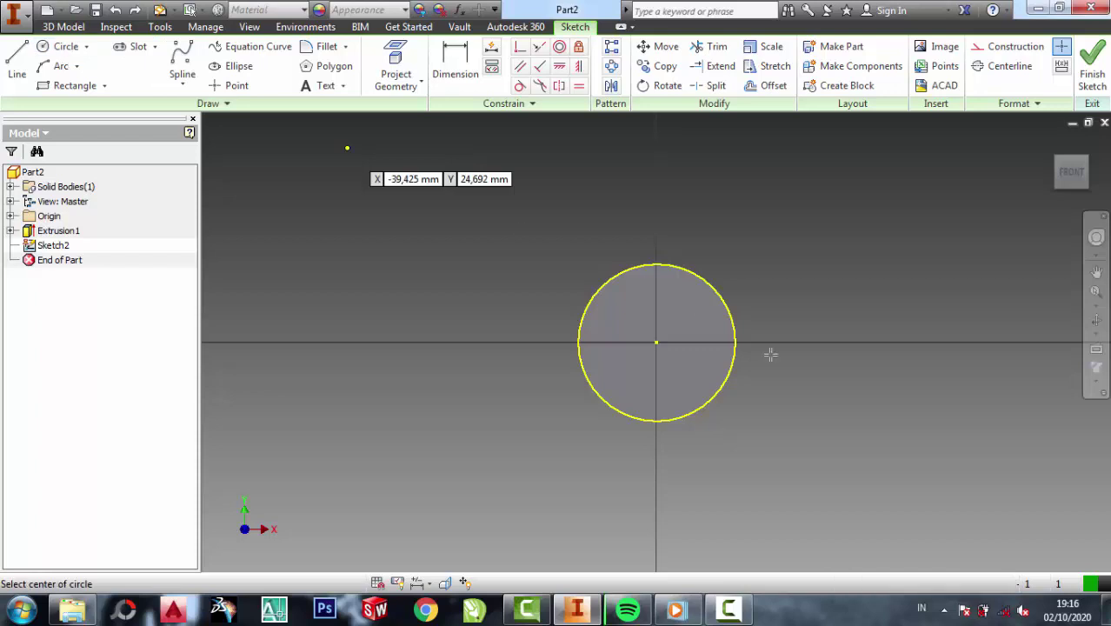
pyautogui.click(656, 341)
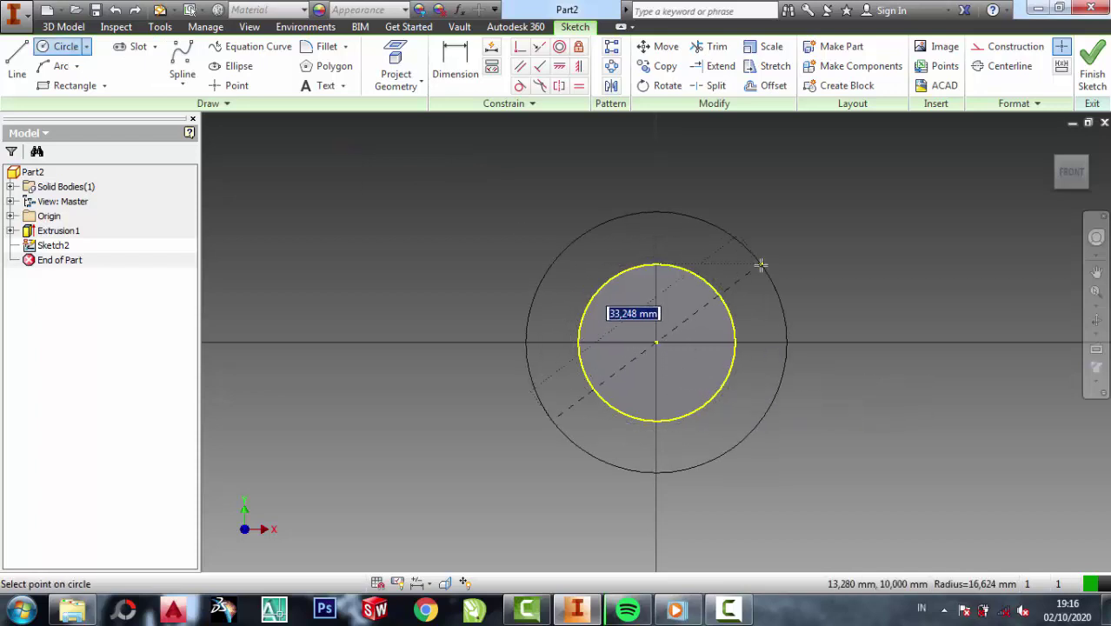
pyautogui.write('30')
pyautogui.press('Return')
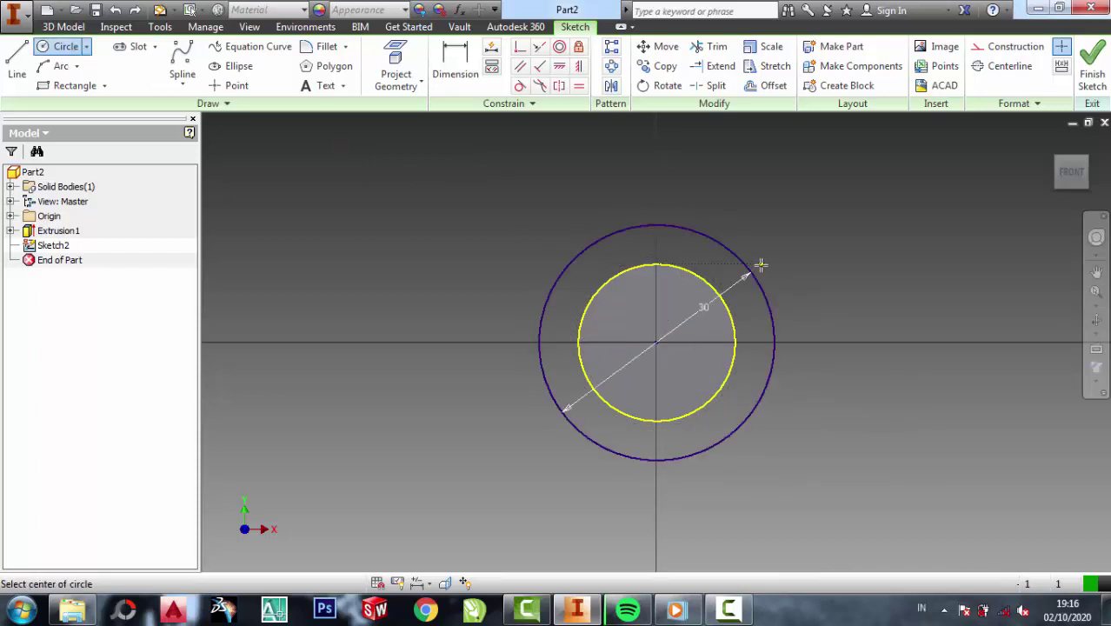
pyautogui.press('Escape')
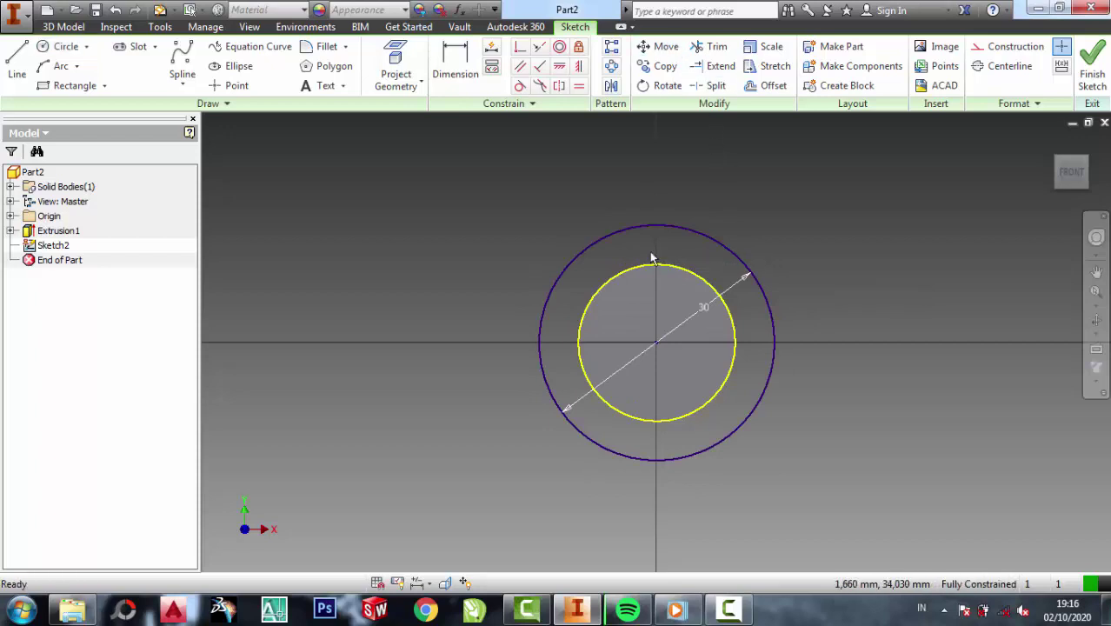
# Finish the sketch and return to the 3D model.
pyautogui.rightClick(656, 259)
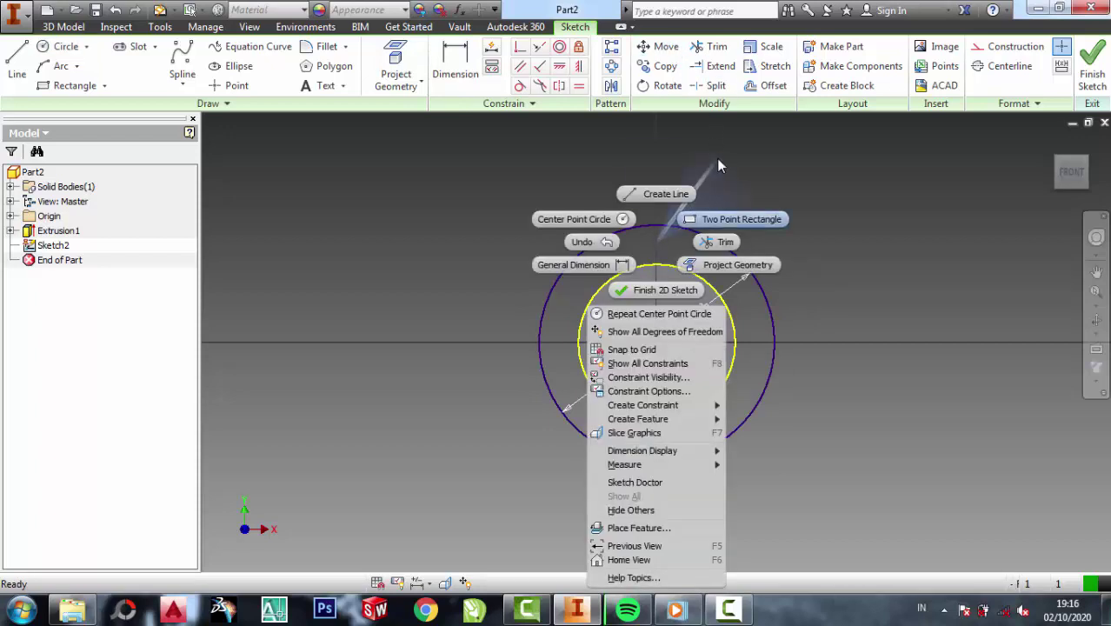
pyautogui.press('Escape')
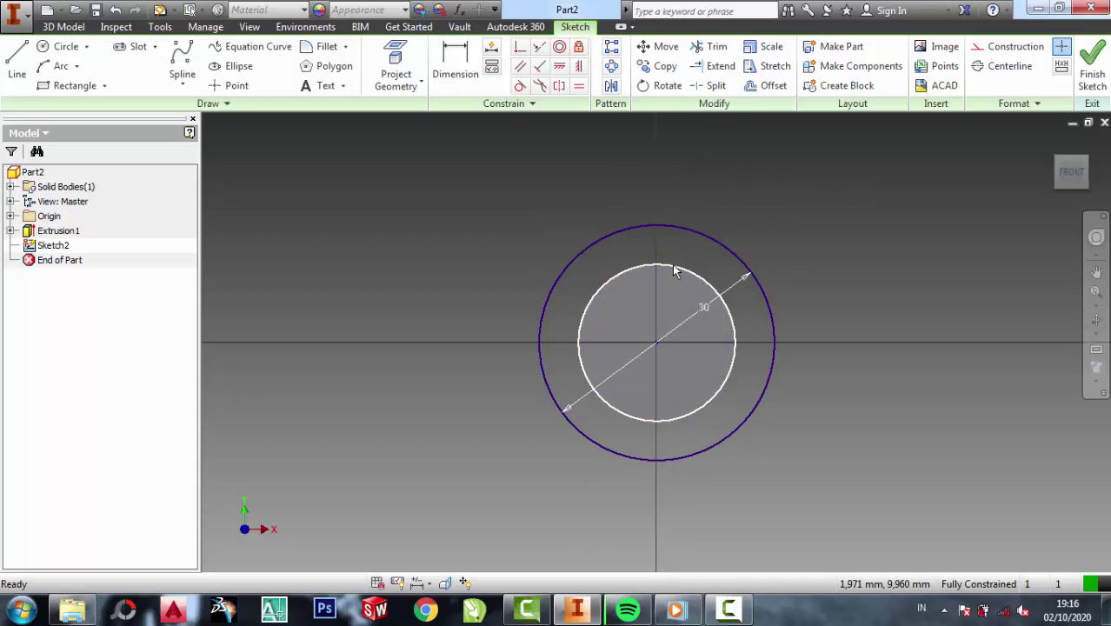
pyautogui.rightClick(672, 264)
pyautogui.press('Escape')
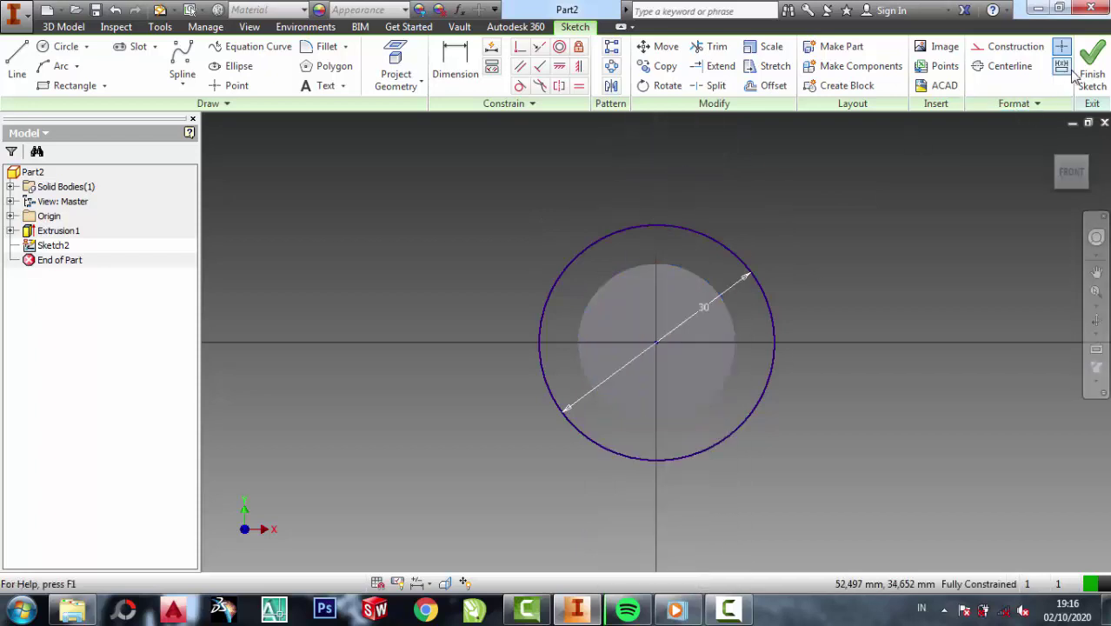
pyautogui.click(1092, 74)
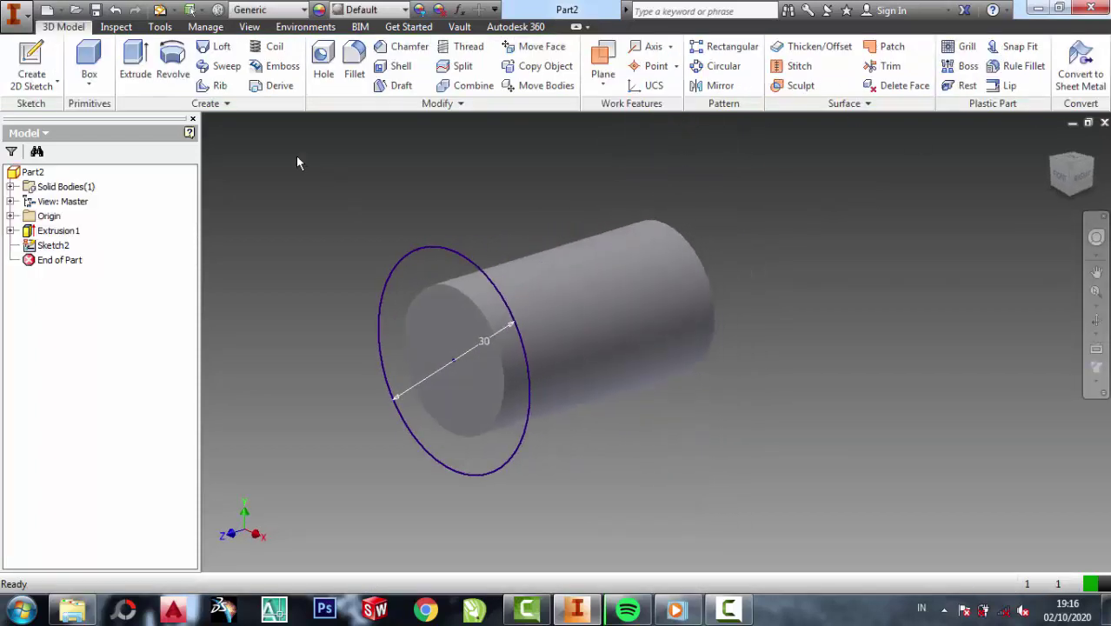
# Extrude the 30 mm circle 5 mm into a flange and start a sketch on its outer face.
pyautogui.click(136, 62)
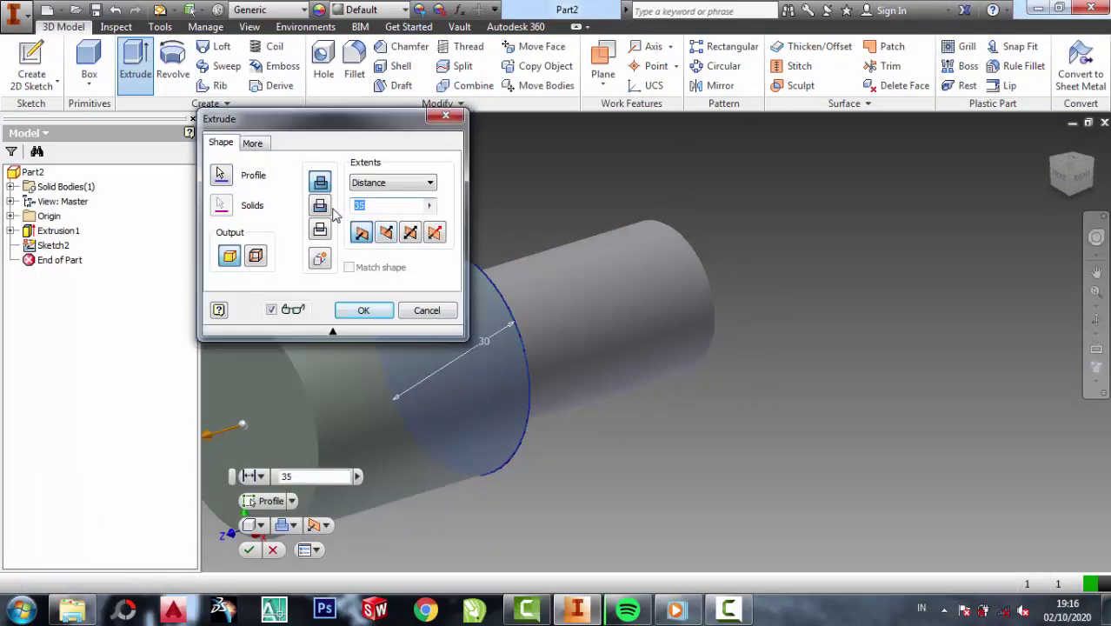
pyautogui.write('5')
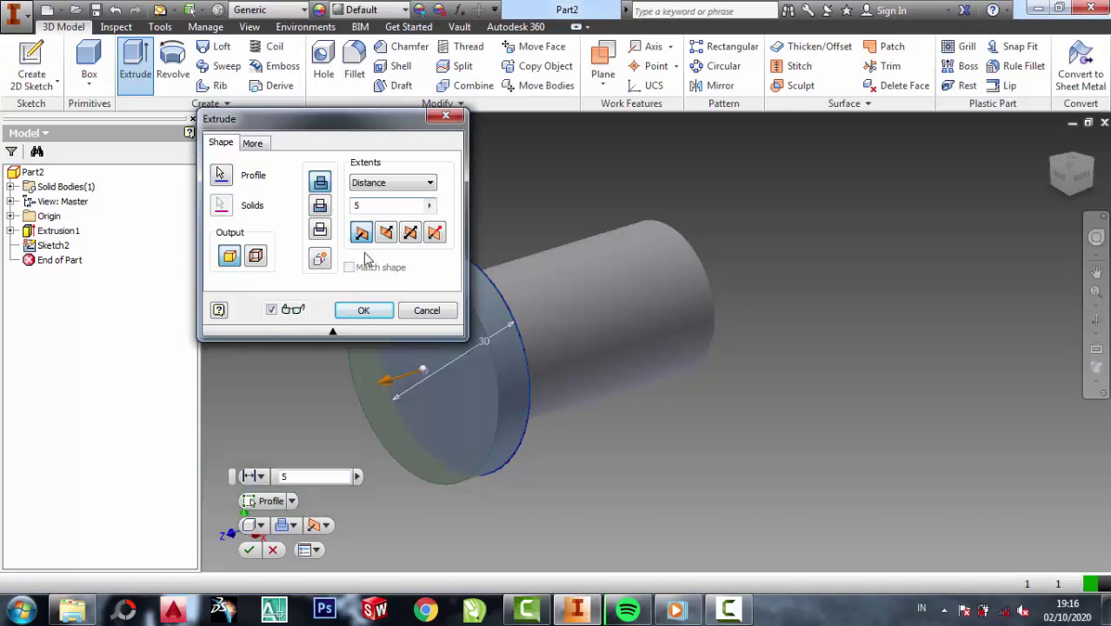
pyautogui.click(363, 310)
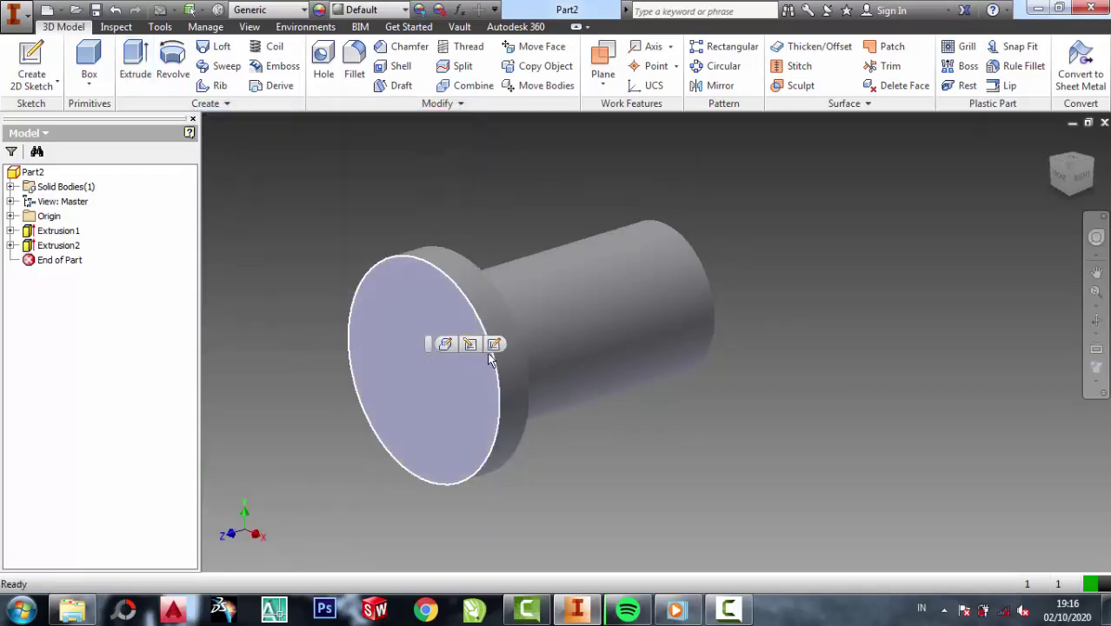
pyautogui.click(491, 345)
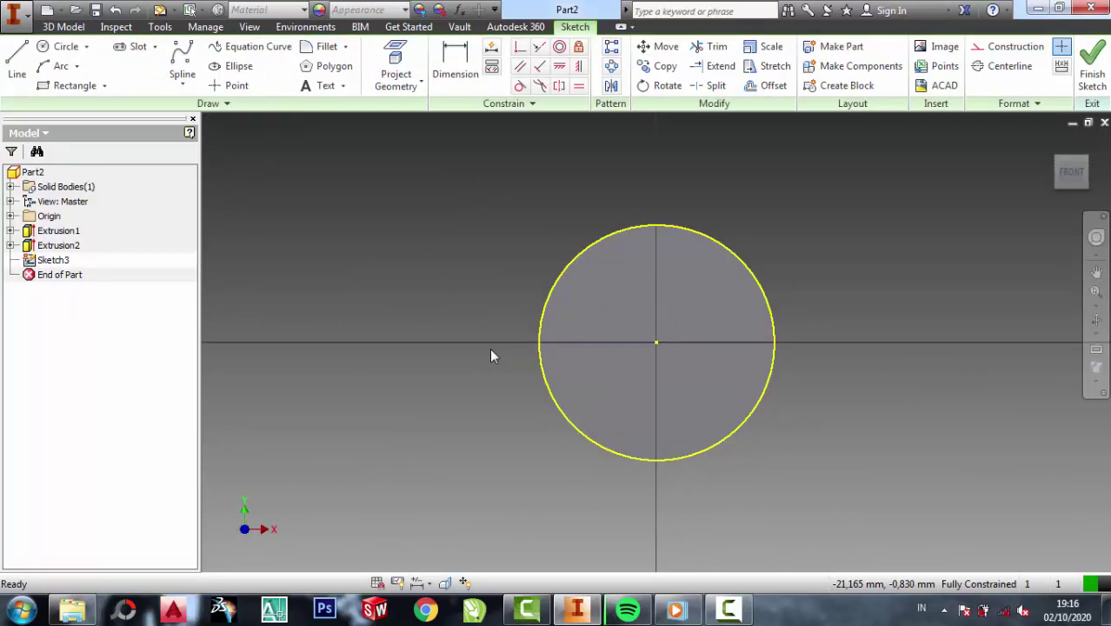
# Draw a 20 mm circle centred on the flange face, finish the sketch, and begin extruding it.
pyautogui.click(62, 46)
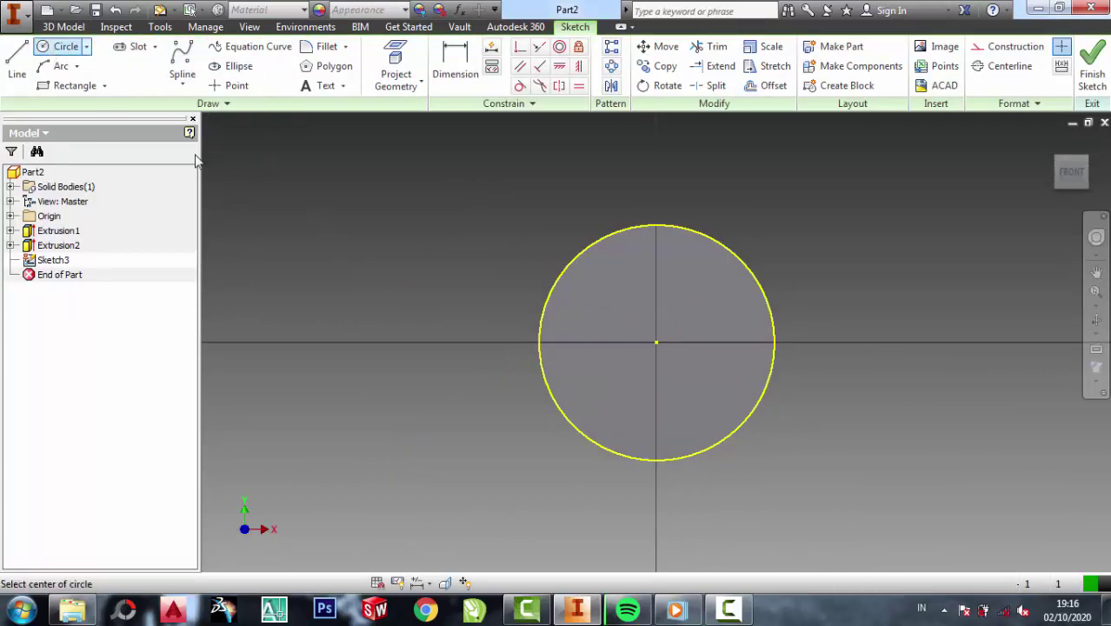
pyautogui.click(656, 343)
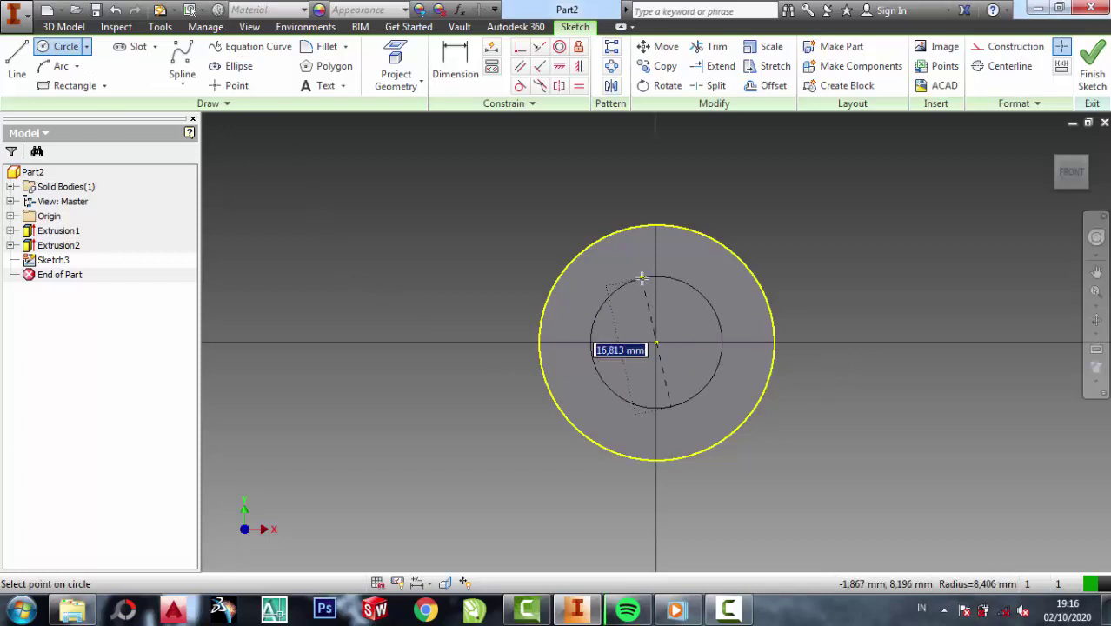
pyautogui.write('20')
pyautogui.press('Return')
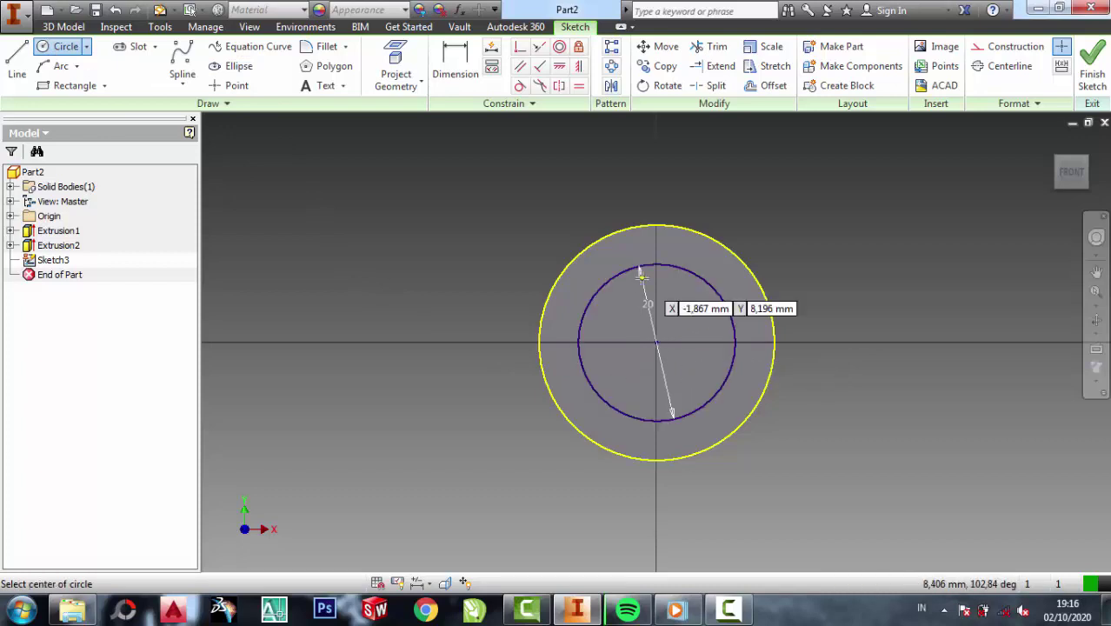
pyautogui.click(1092, 65)
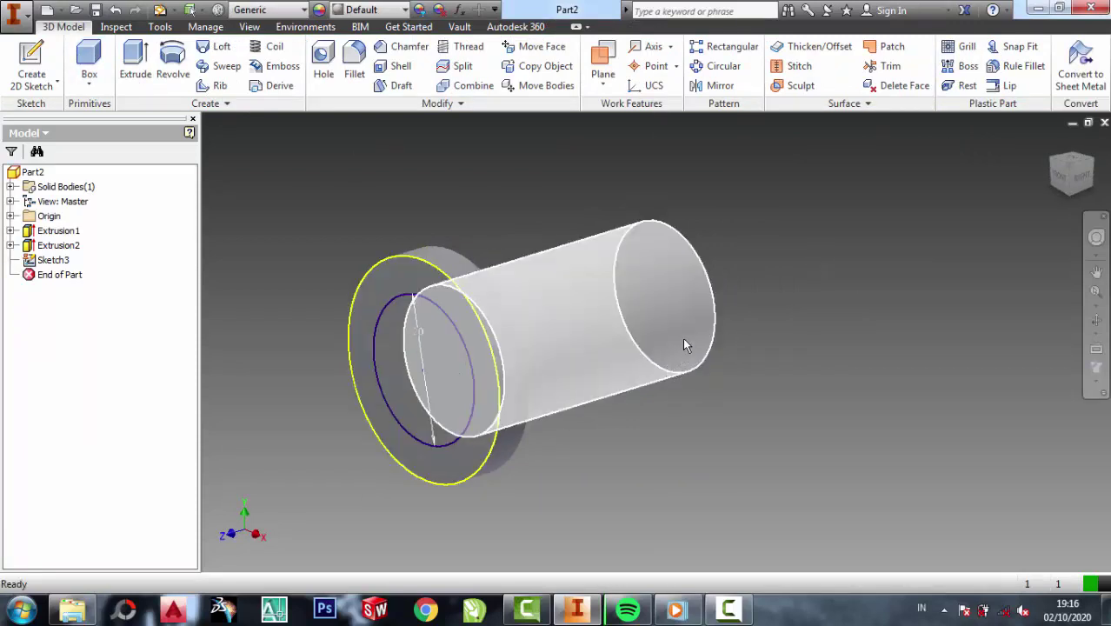
pyautogui.click(131, 75)
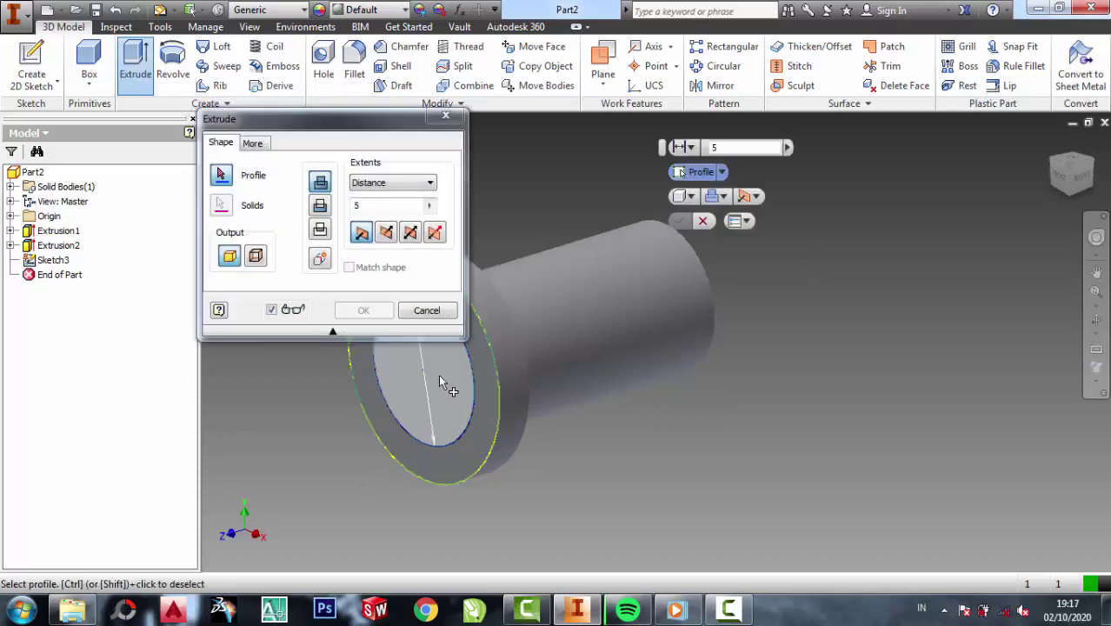
# Set the extrusion distance to 40 mm to create Extrusion3 beyond the flange.
pyautogui.scroll(5, 880, 311)
pyautogui.click(356, 205)
pyautogui.write('-0')
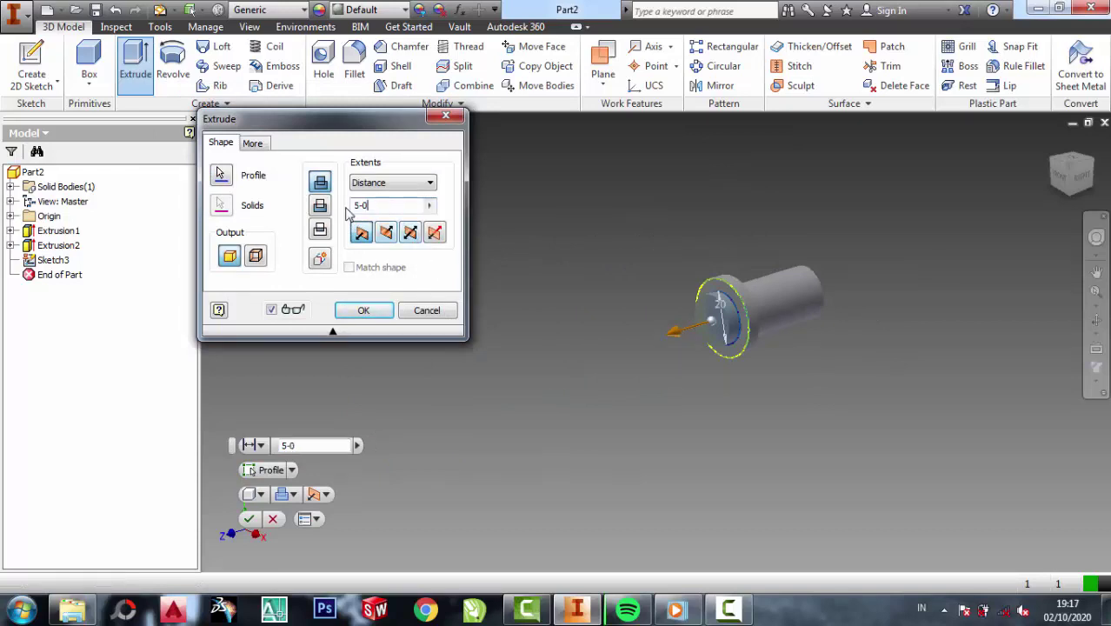
pyautogui.press('BackSpace')
pyautogui.press('BackSpace')
pyautogui.write('0')
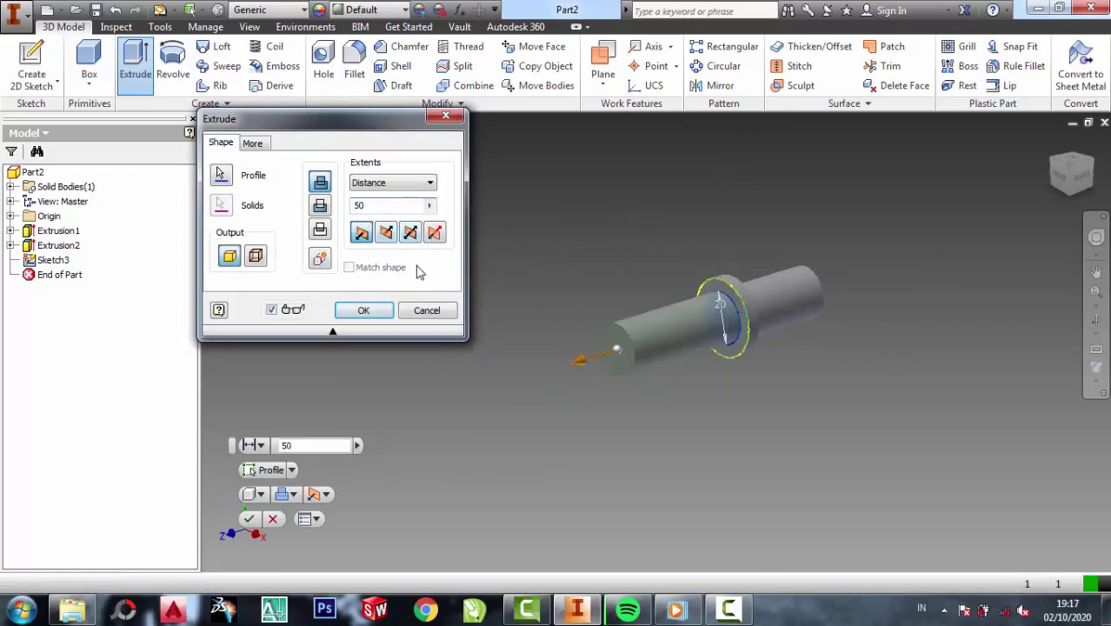
pyautogui.scroll(-3, 771, 325)
pyautogui.scroll(2, 743, 305)
pyautogui.scroll(-3, 612, 291)
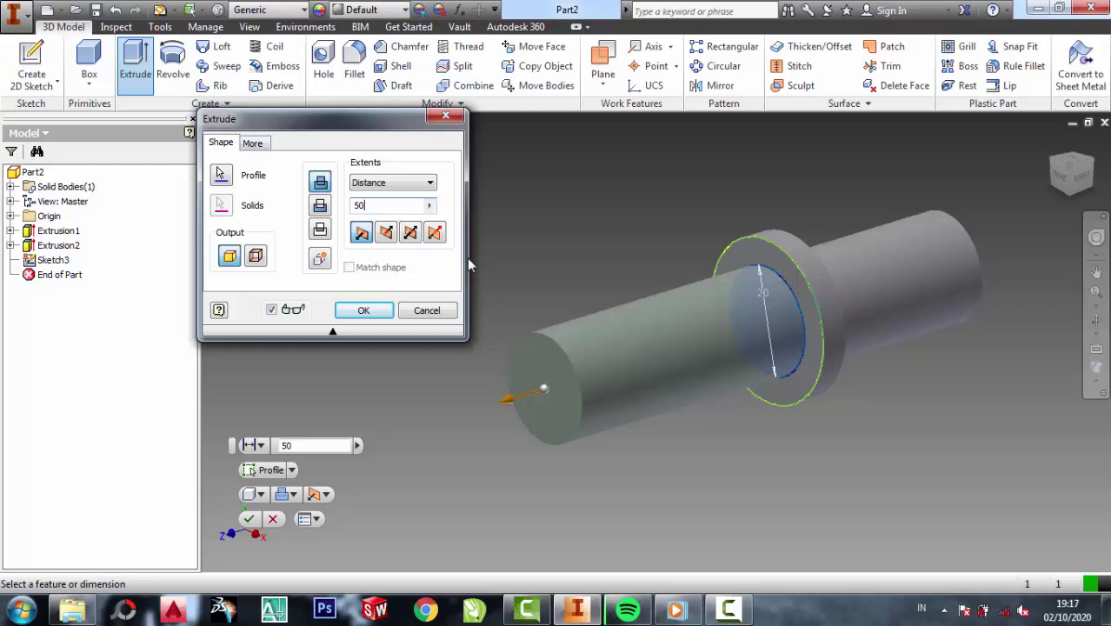
pyautogui.moveTo(382, 205); pyautogui.dragTo(345, 211)
pyautogui.write('4')
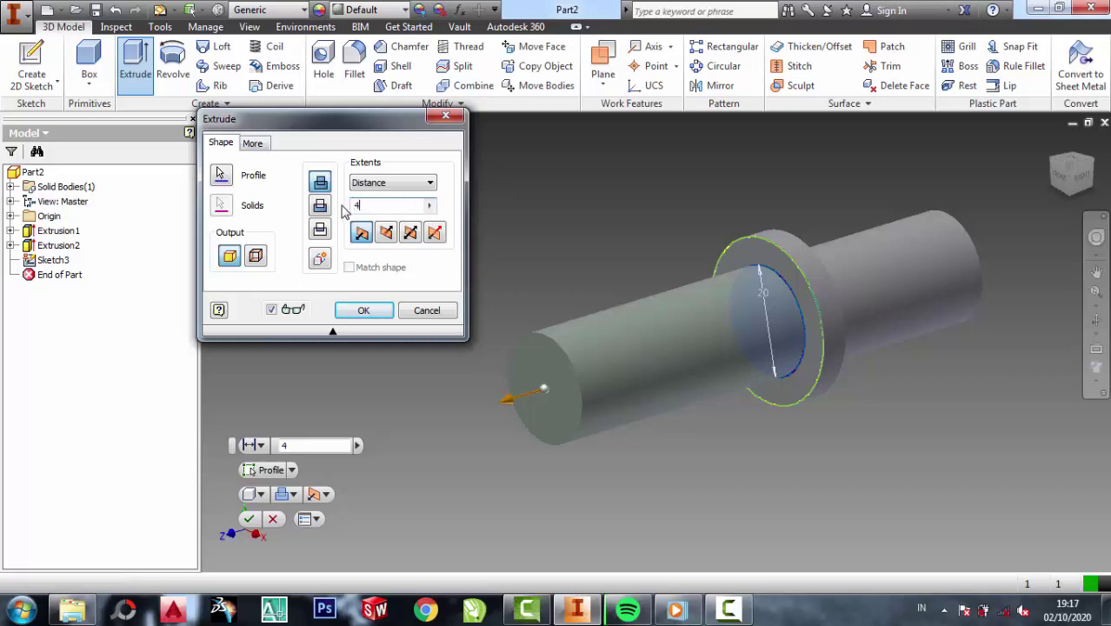
pyautogui.write('0')
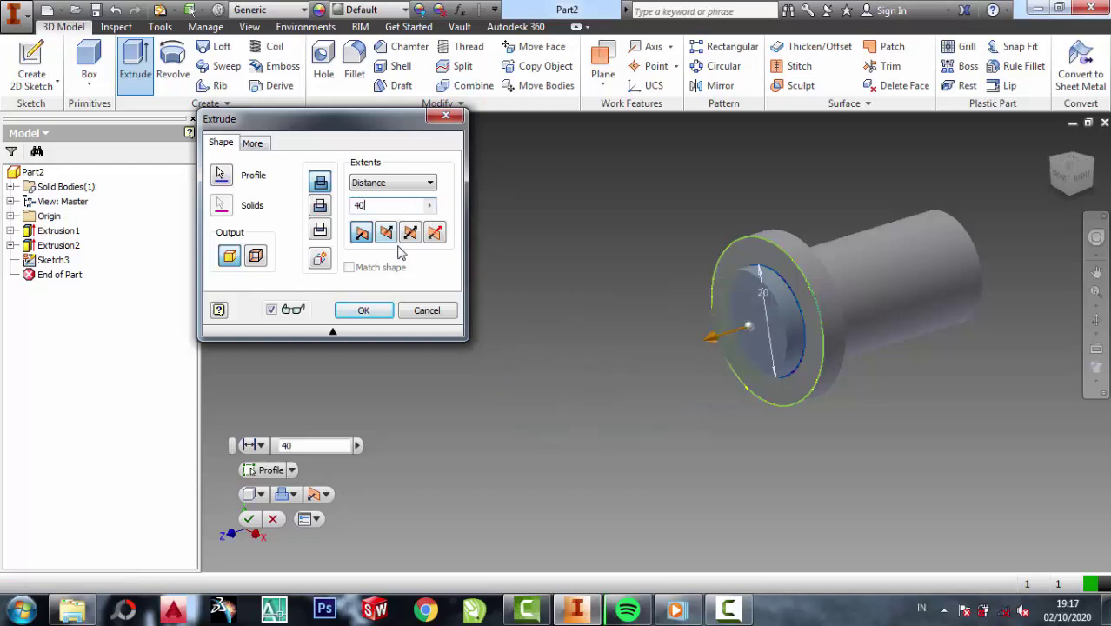
pyautogui.moveTo(372, 205); pyautogui.dragTo(335, 208)
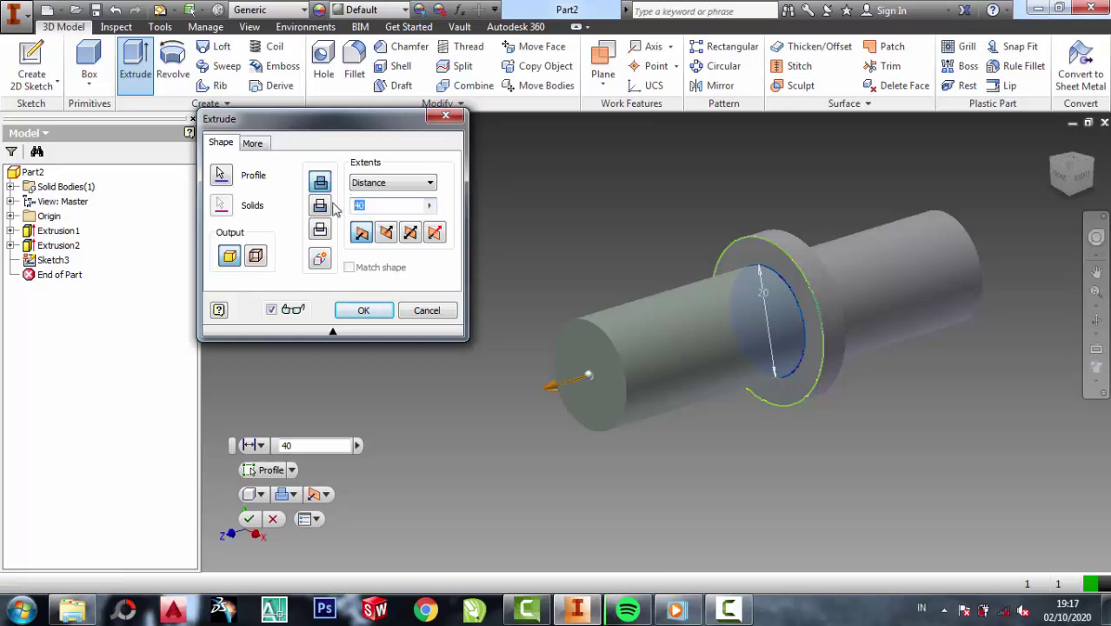
pyautogui.click(363, 310)
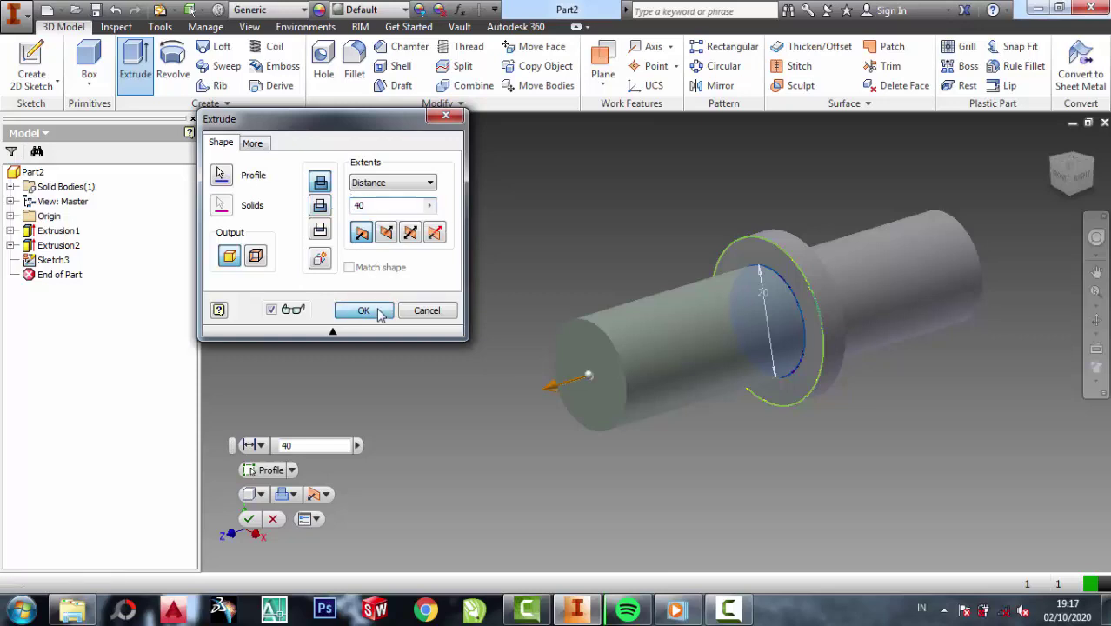
pyautogui.click(682, 386)
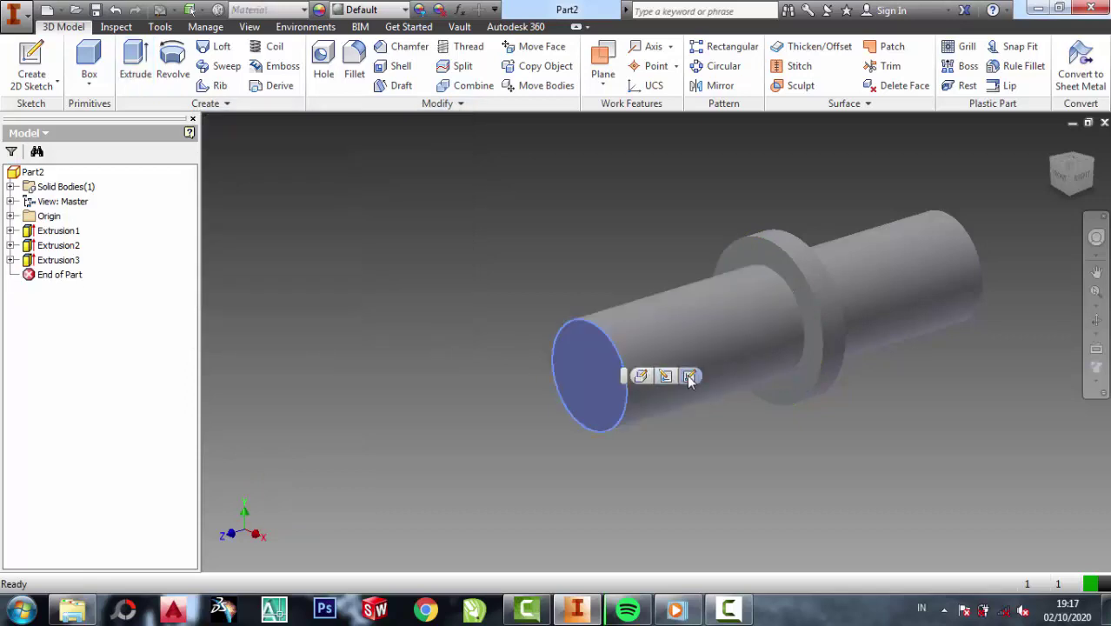
# Sketch a 17 mm circle centred on the new cylinder's end face and finish the sketch.
pyautogui.click(689, 375)
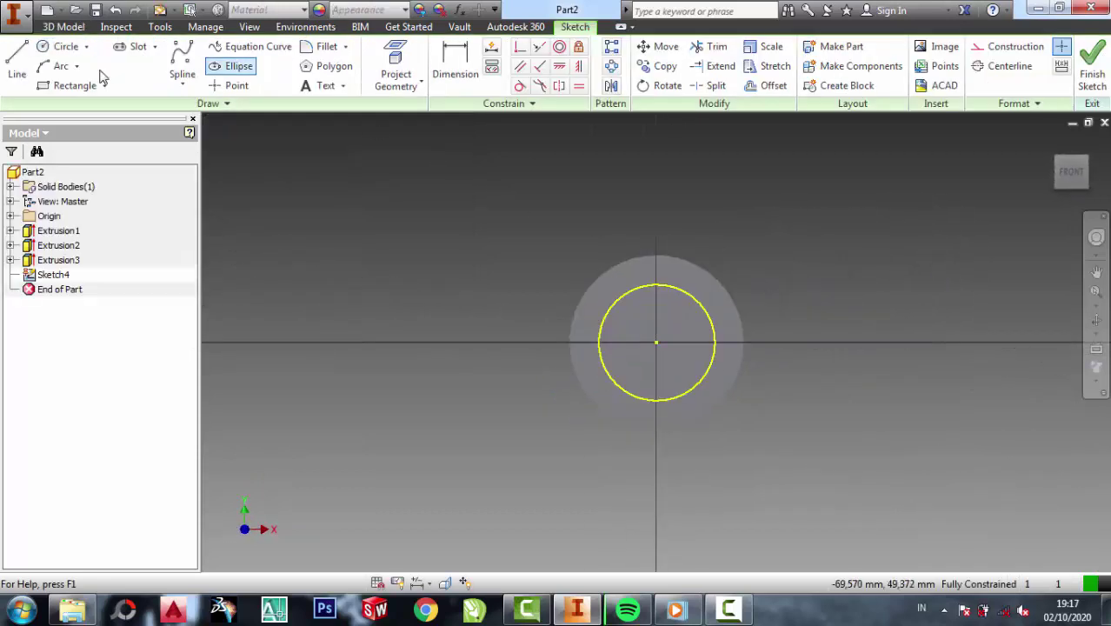
pyautogui.click(66, 46)
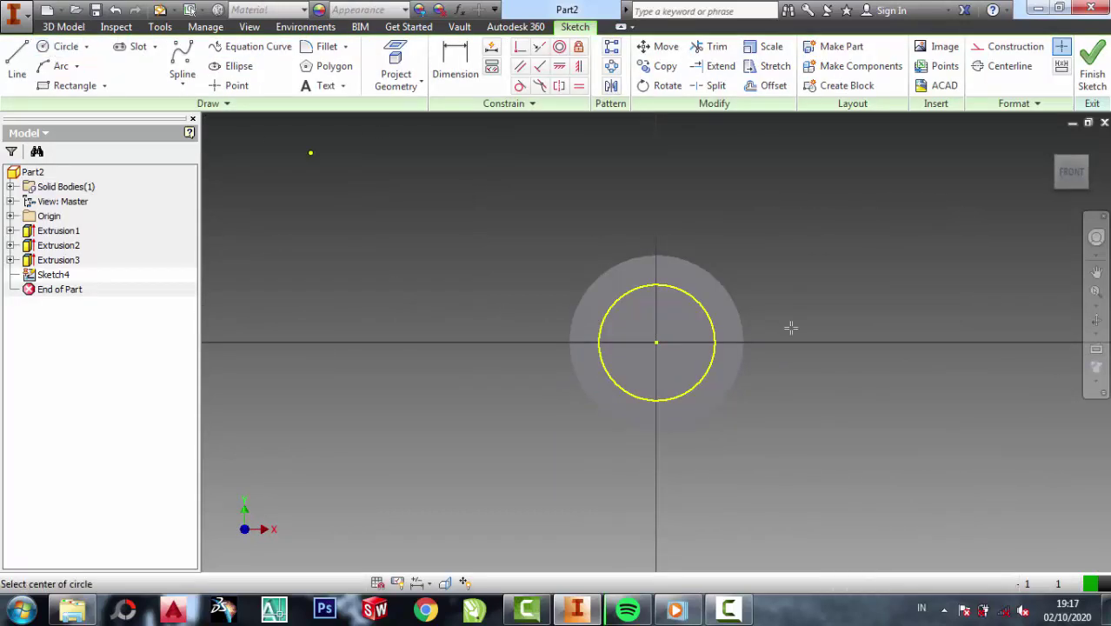
pyautogui.click(657, 342)
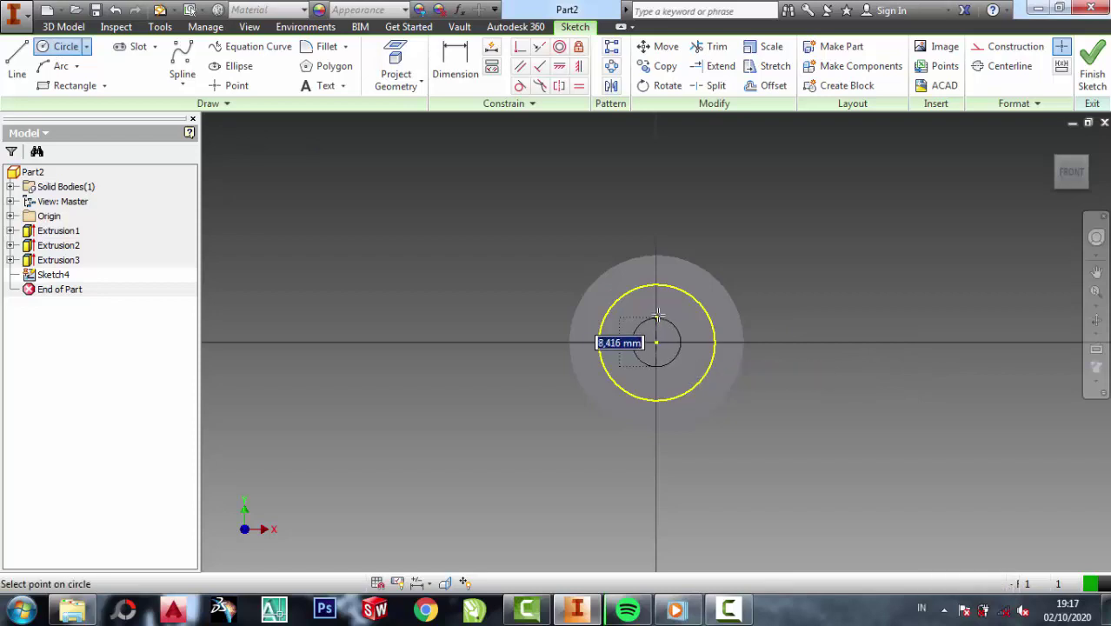
pyautogui.write('1')
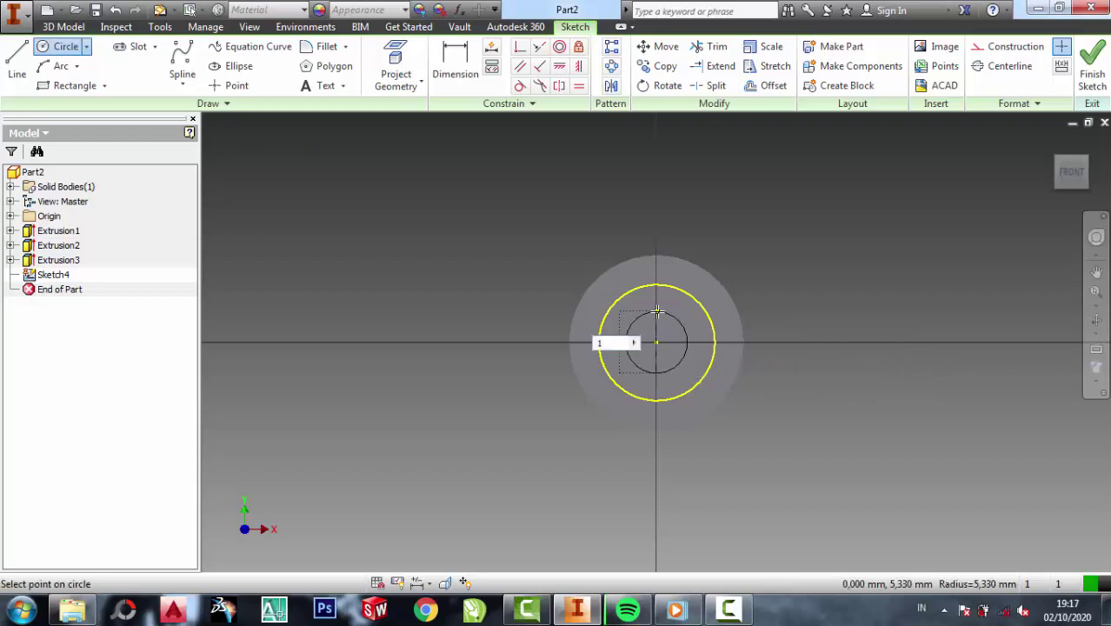
pyautogui.write('7')
pyautogui.press('Return')
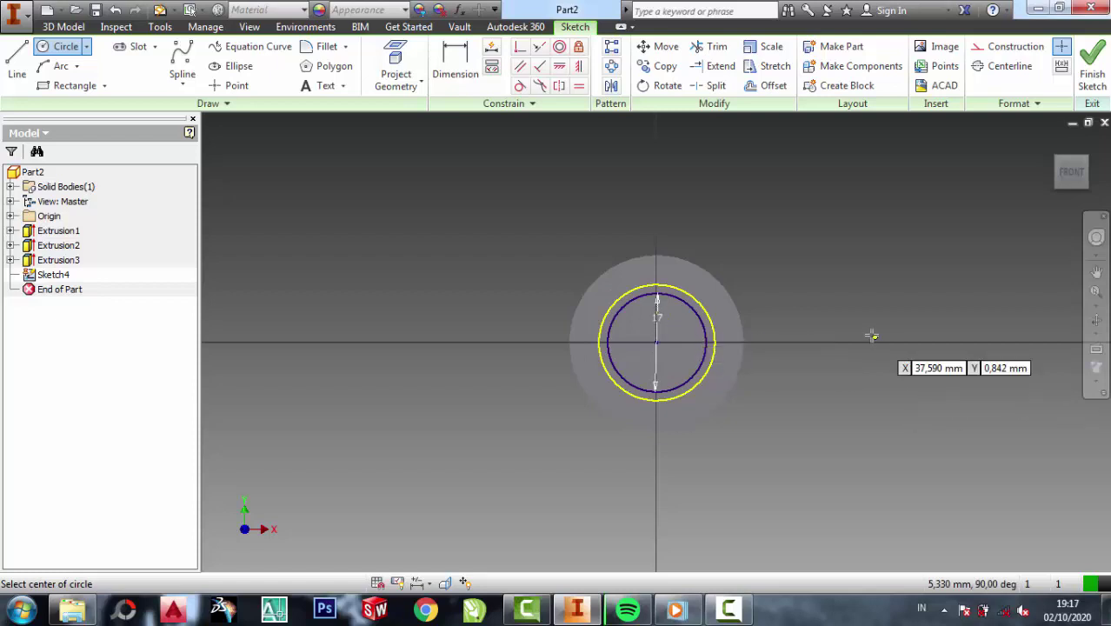
pyautogui.click(1093, 77)
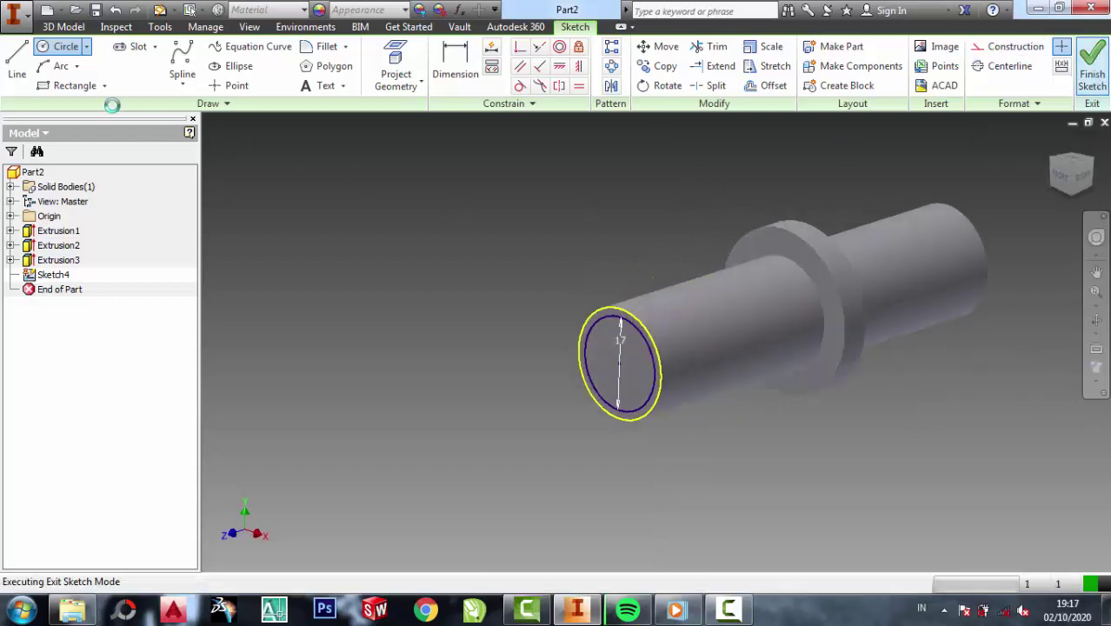
# Extrude the ring profile at the shaft end by 3 mm.
pyautogui.click(136, 73)
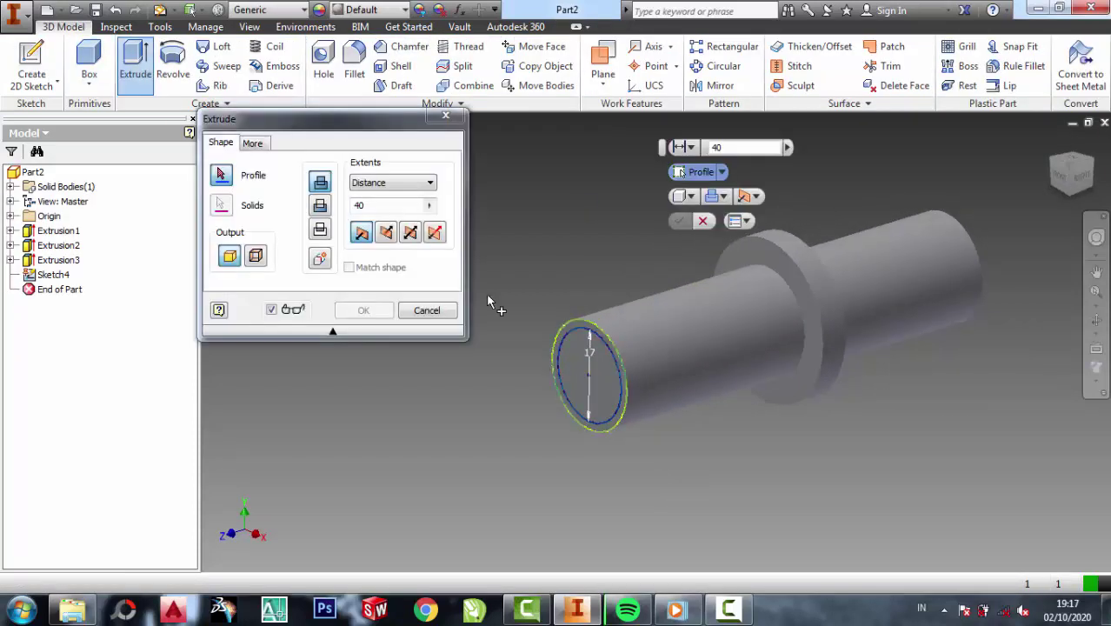
pyautogui.click(579, 378)
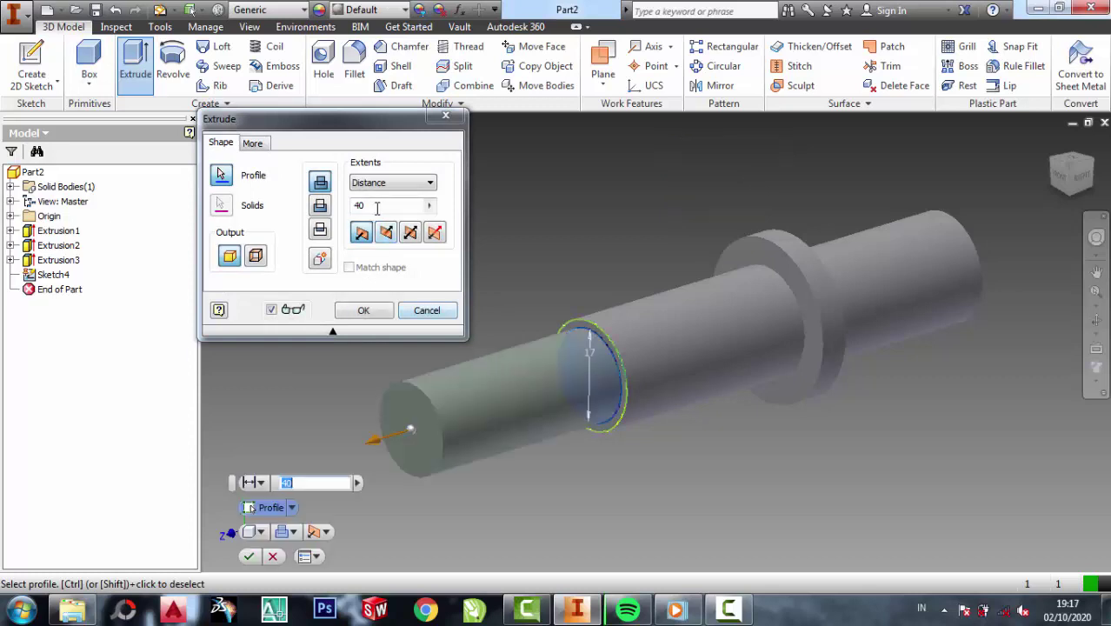
pyautogui.write('3')
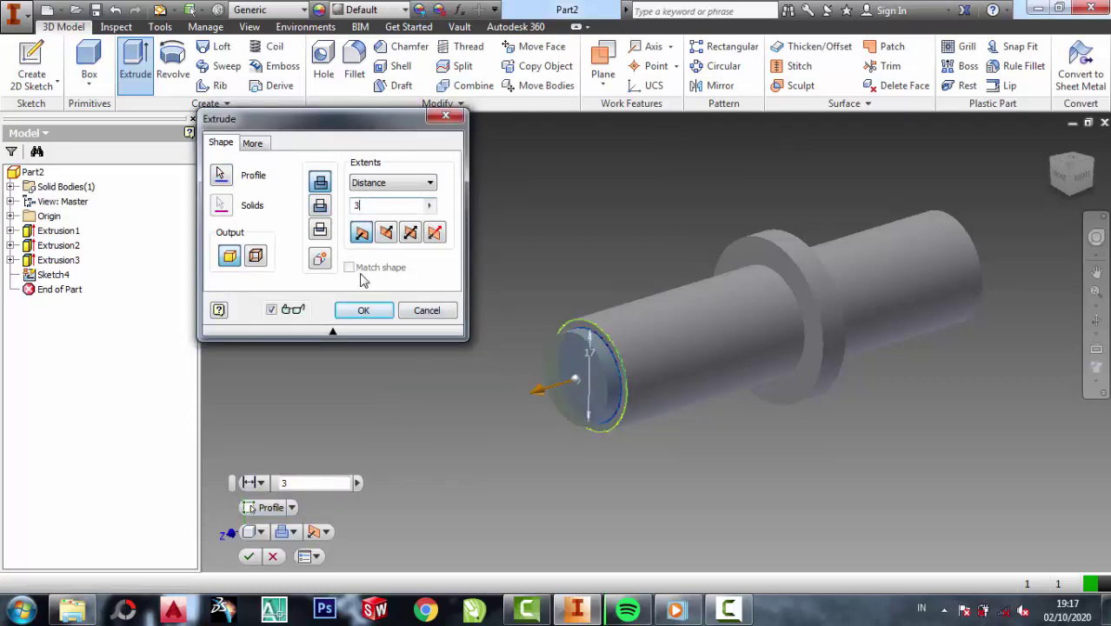
pyautogui.click(363, 310)
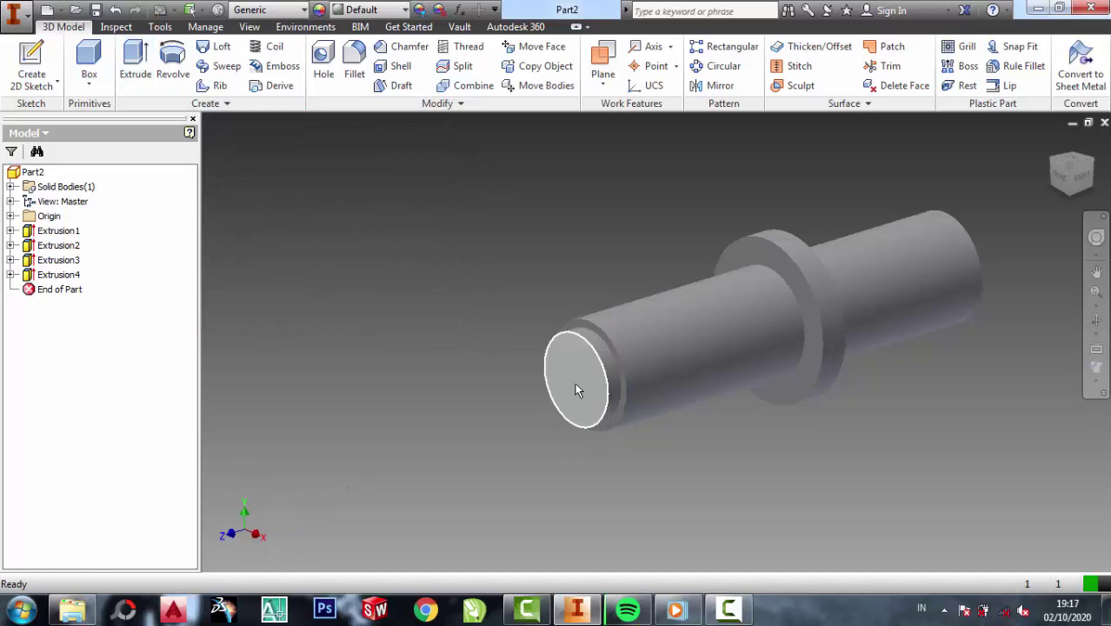
pyautogui.click(575, 382)
# Sketch a 12 mm circle centred on the shaft's end face and finish the sketch.
pyautogui.click(644, 373)
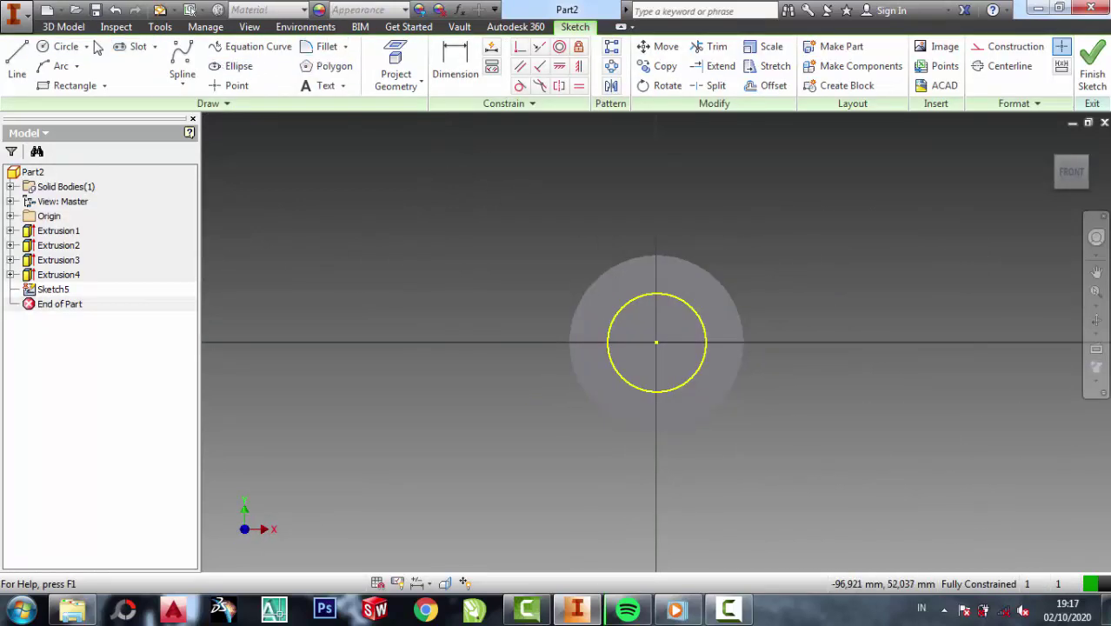
pyautogui.press('c')
pyautogui.click(656, 342)
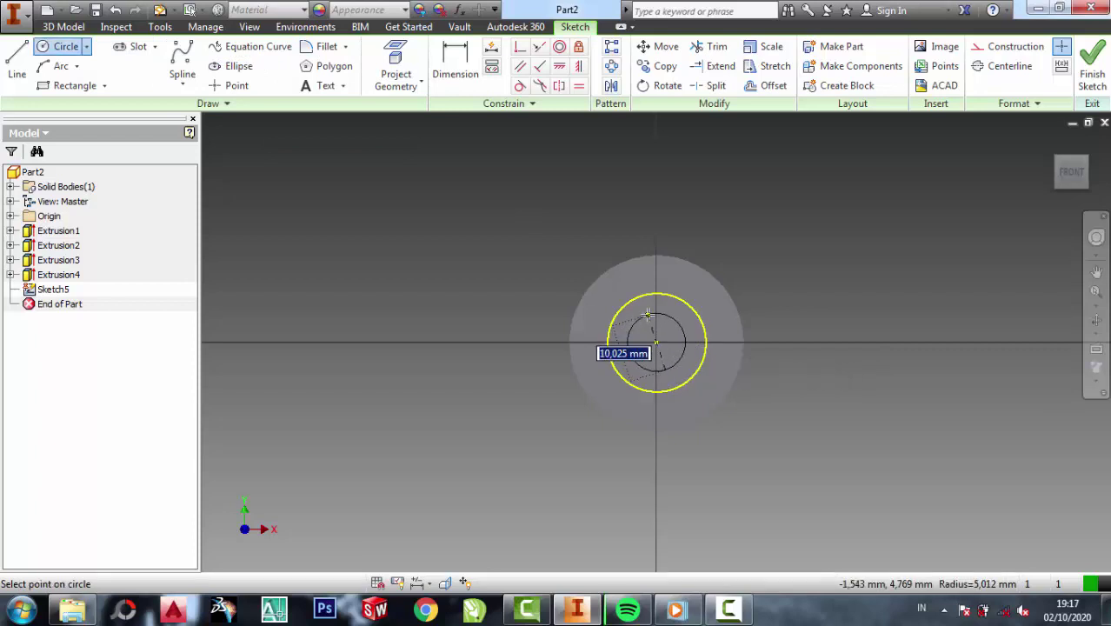
pyautogui.press('Return')
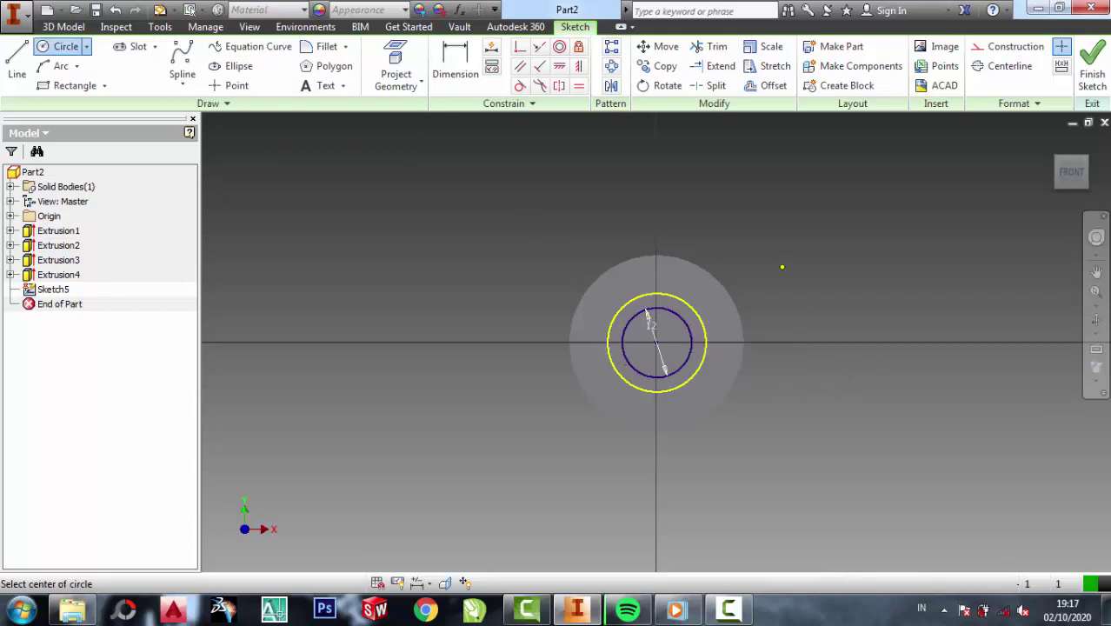
pyautogui.click(1087, 80)
# Extrude the 12 mm circle 5 mm to form the shaft tip.
pyautogui.press('e')
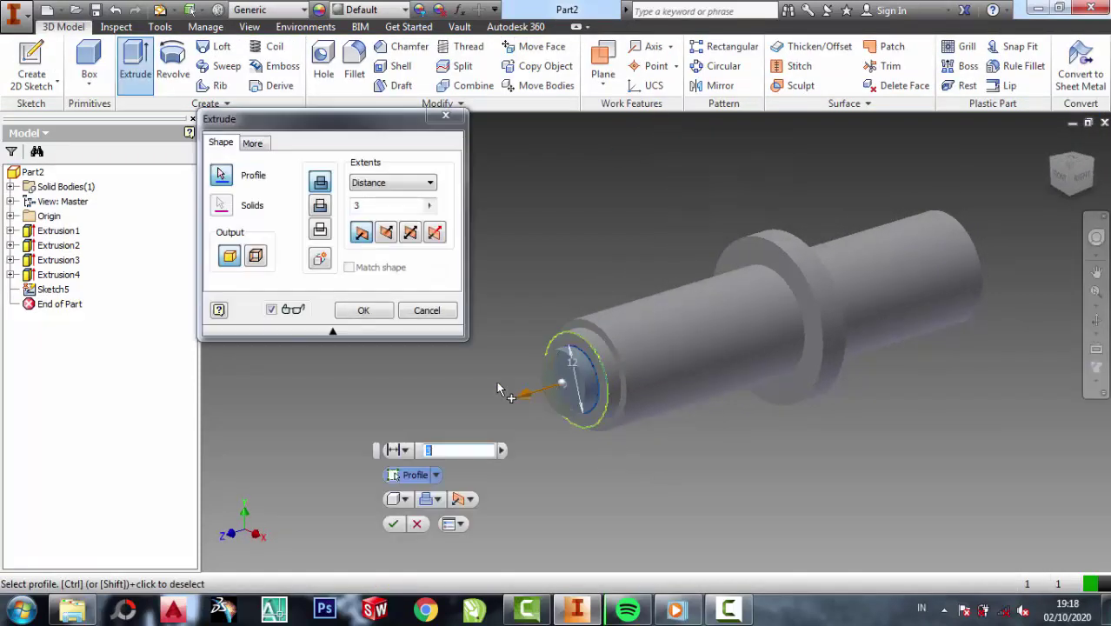
pyautogui.click(365, 211)
pyautogui.write('5')
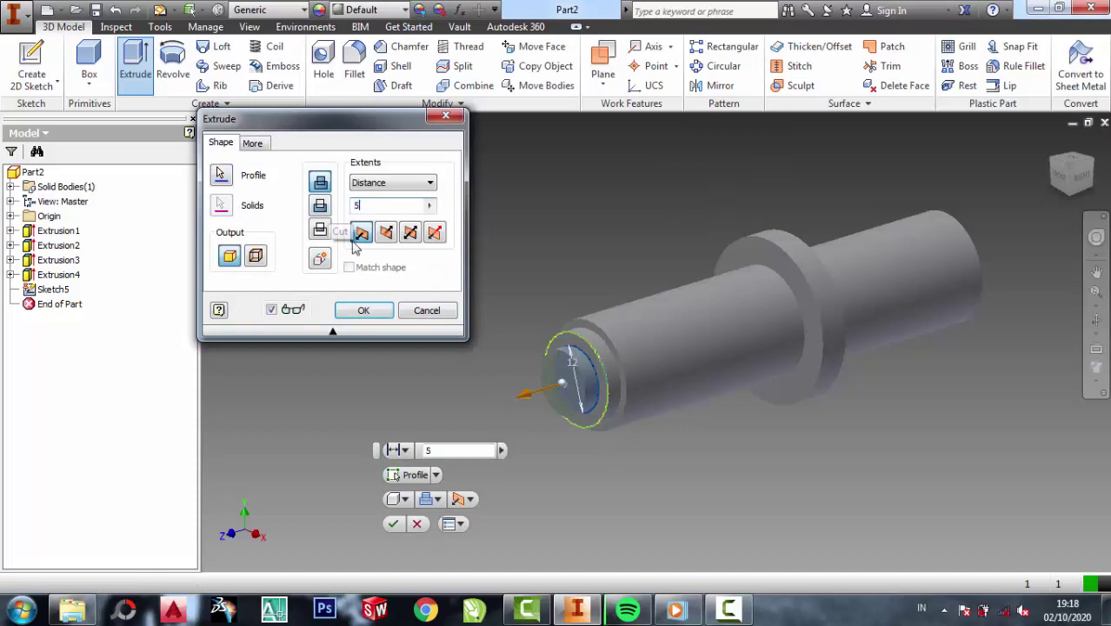
pyautogui.click(363, 312)
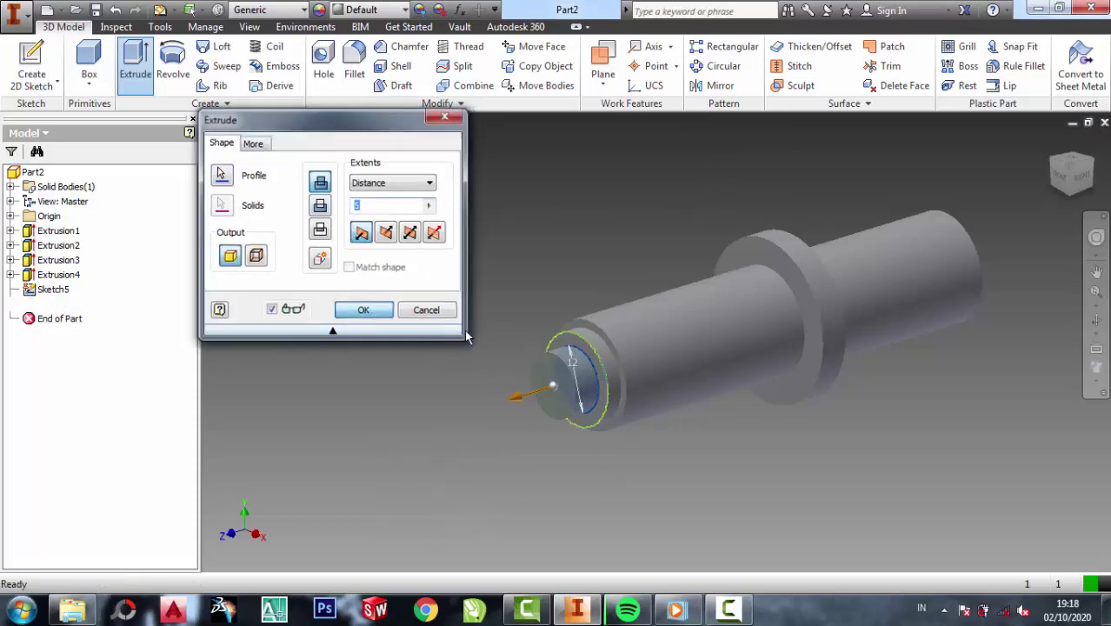
pyautogui.scroll(-3, 498, 246)
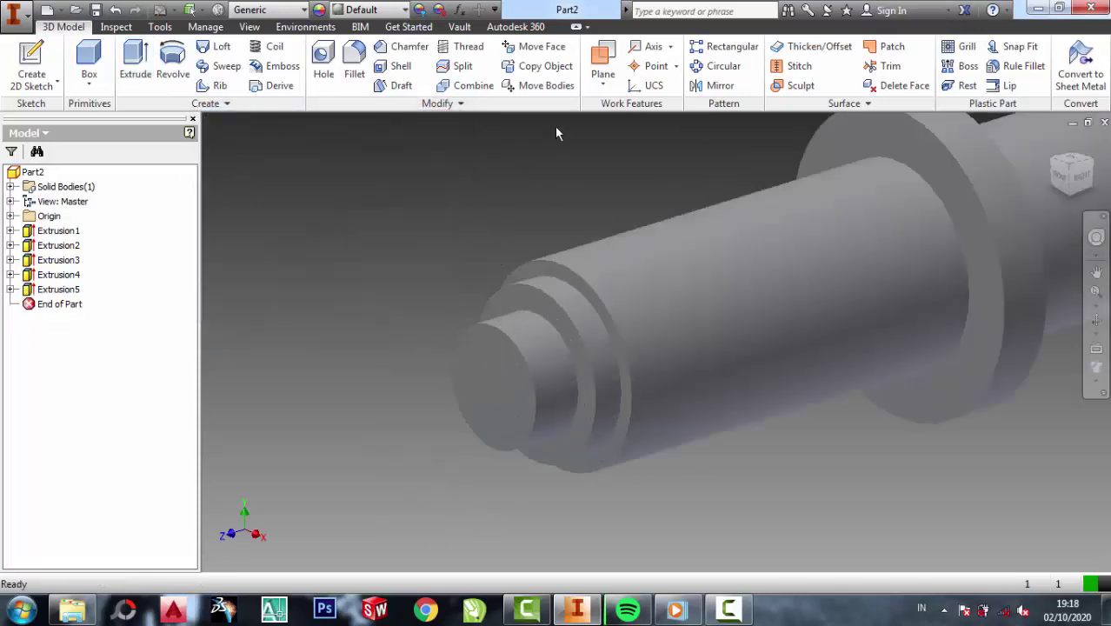
# Fillet the front circular edge of the shaft's end stub.
pyautogui.click(354, 65)
pyautogui.click(532, 372)
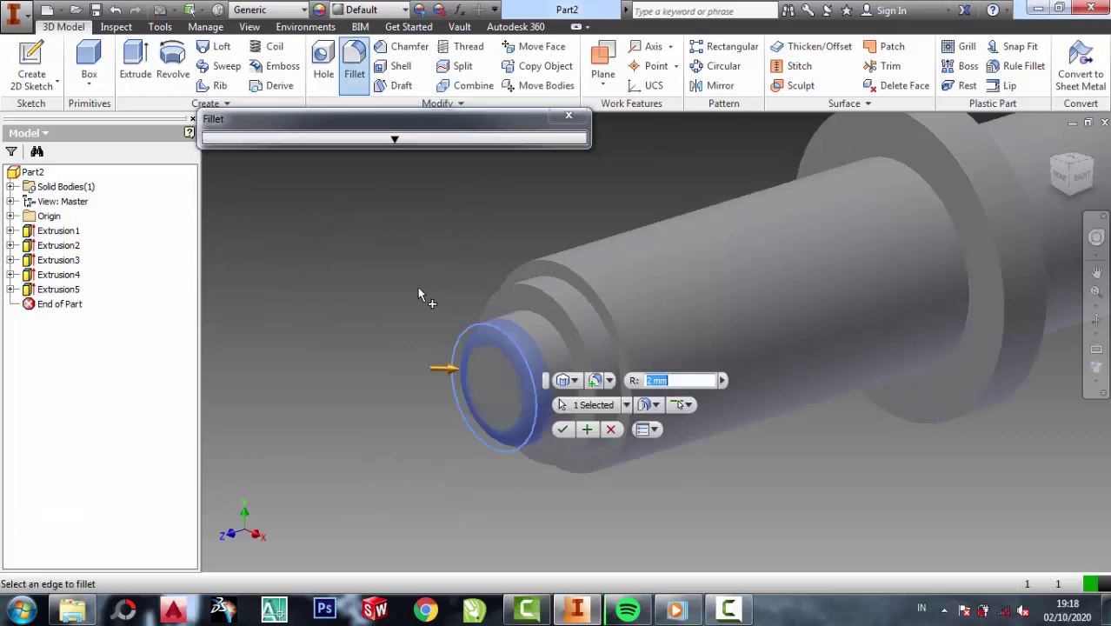
pyautogui.click(563, 429)
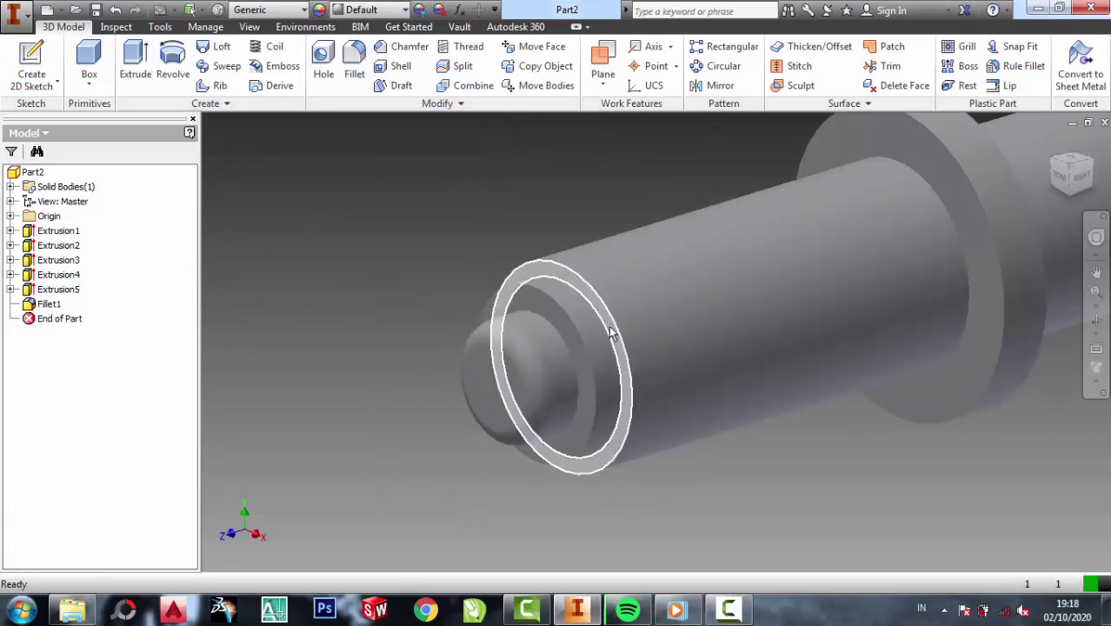
# Rotate the view to the shaft's opposite end and start a new sketch on that face.
pyautogui.press('F5')
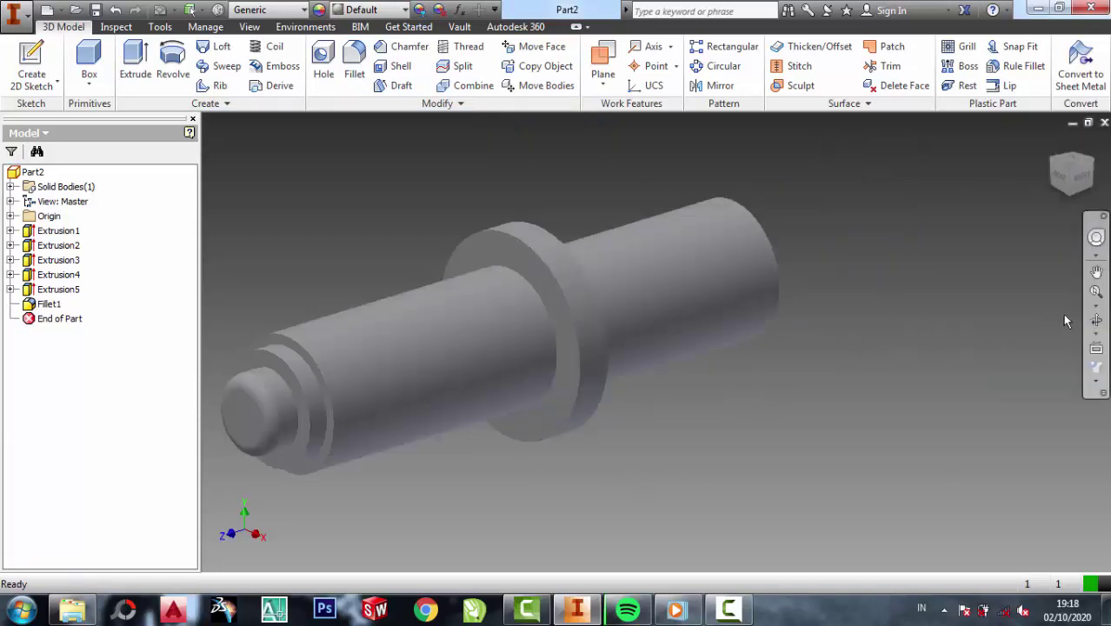
pyautogui.click(1096, 322)
pyautogui.moveTo(706, 297)
pyautogui.mouseDown()
pyautogui.moveTo(607, 305)
pyautogui.moveTo(727, 411)
pyautogui.mouseUp()
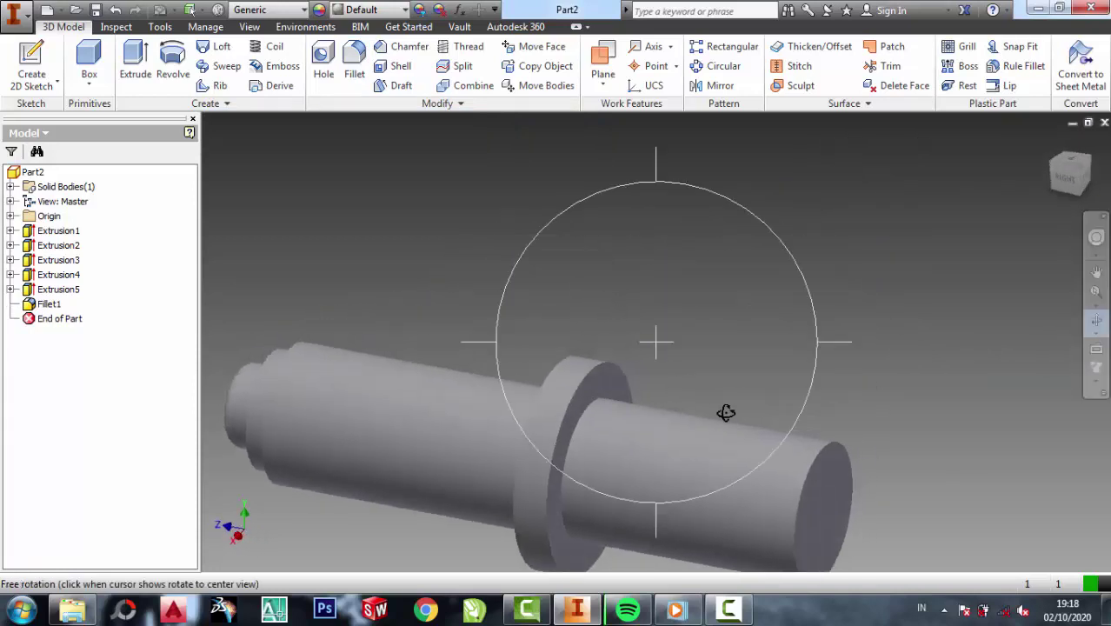
pyautogui.moveTo(727, 412)
pyautogui.mouseDown(button='middle')
pyautogui.moveTo(635, 343)
pyautogui.moveTo(798, 299)
pyautogui.mouseUp(button='middle')
pyautogui.rightClick(756, 293)
pyautogui.click(867, 248)
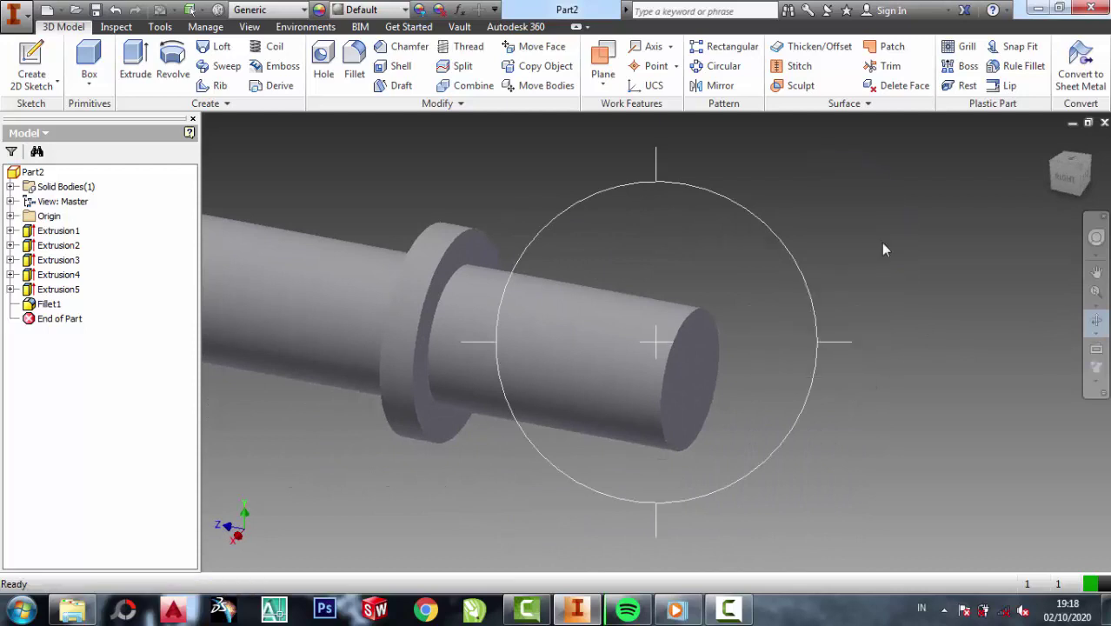
pyautogui.click(706, 353)
pyautogui.click(779, 343)
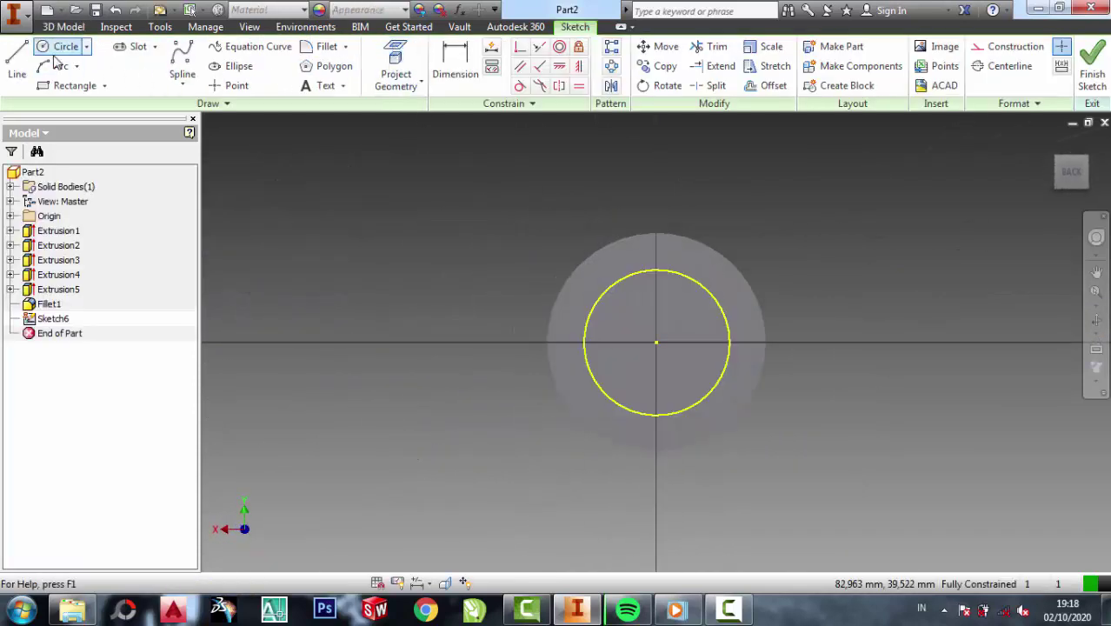
# Draw a centre-point rectangle centred on the top of the shaft-end circle.
pyautogui.click(106, 91)
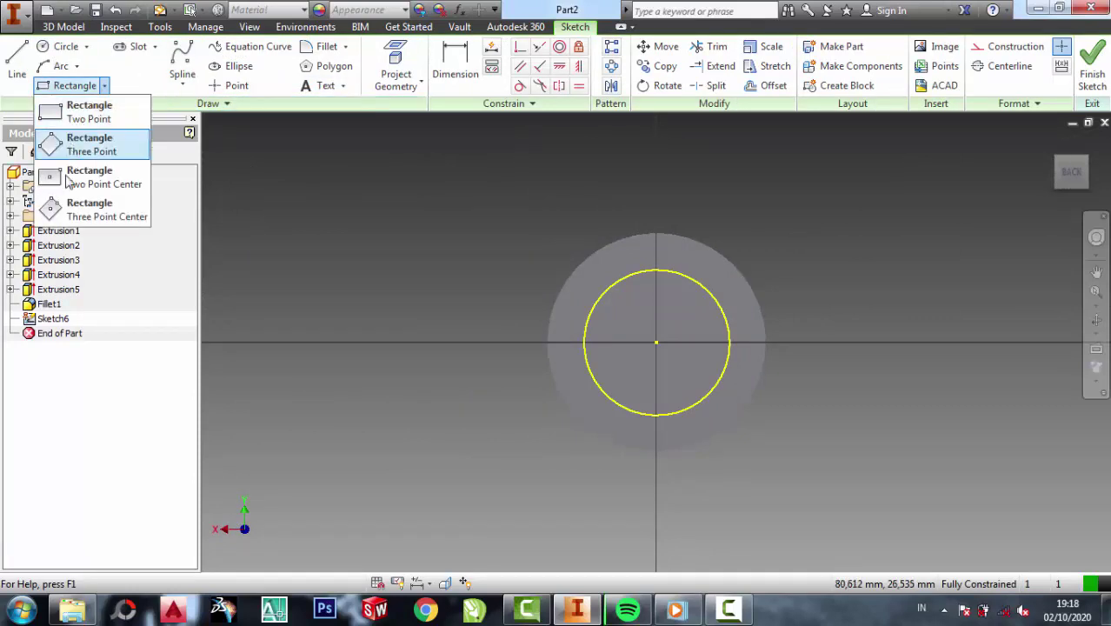
pyautogui.click(78, 176)
pyautogui.scroll(2, 657, 292)
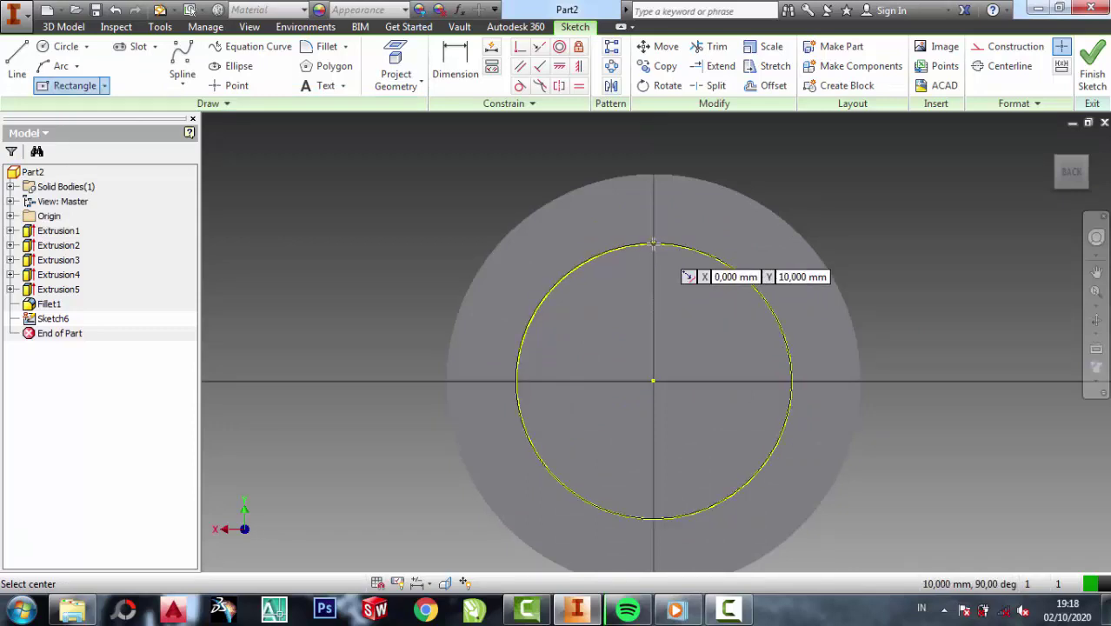
pyautogui.click(653, 243)
pyautogui.click(674, 311)
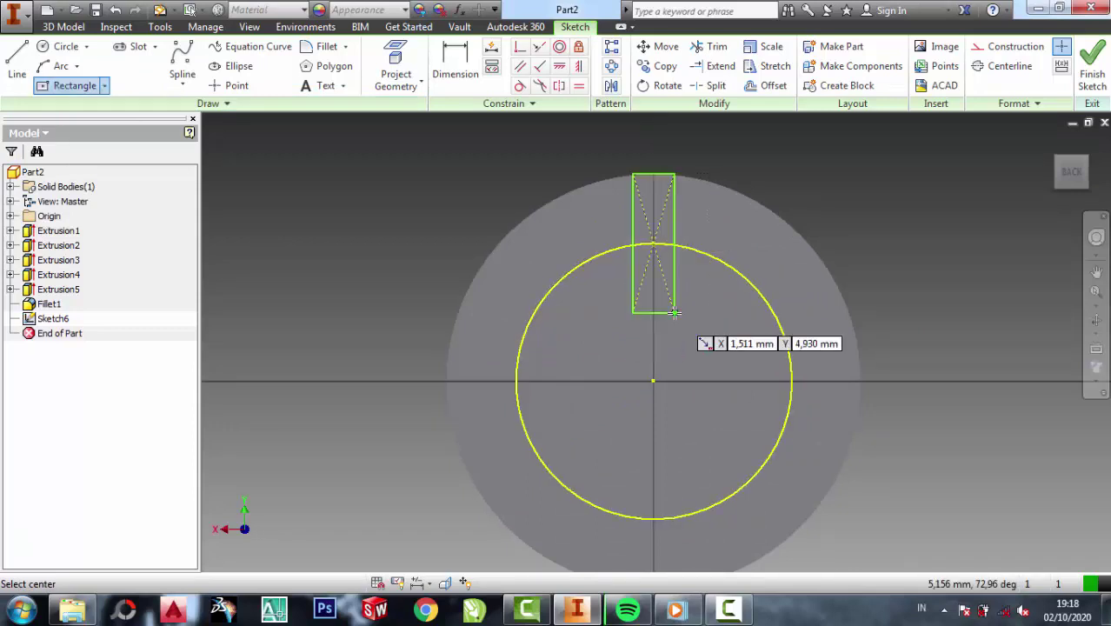
# Dimension the rectangle with a width of 3 and a height of 5.
pyautogui.click(454, 63)
pyautogui.click(663, 313)
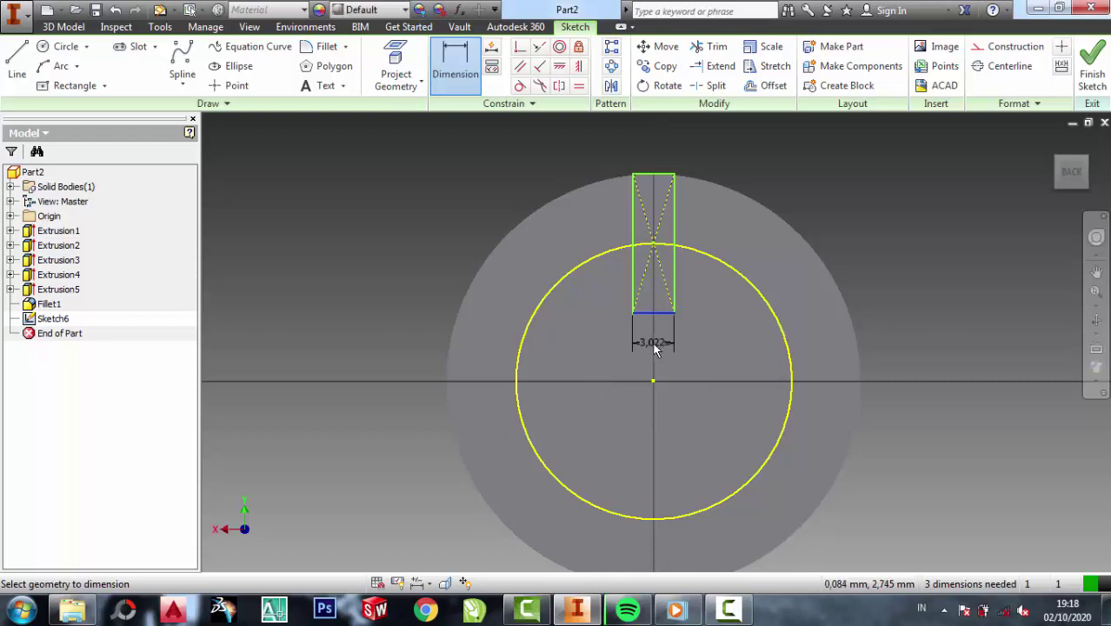
pyautogui.click(680, 339)
pyautogui.write('3')
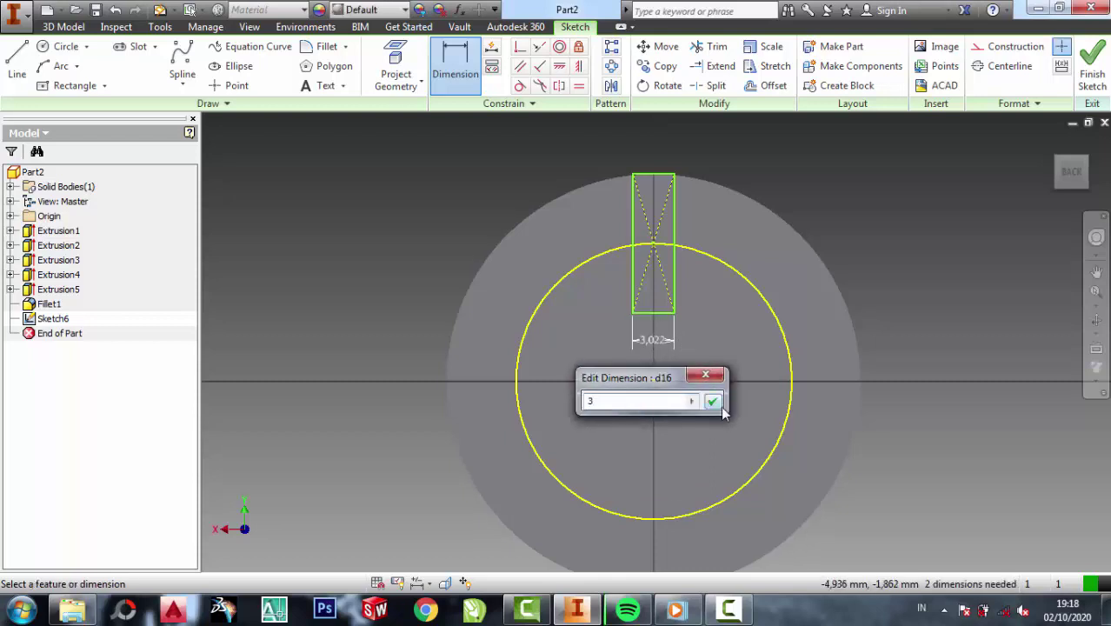
pyautogui.click(713, 401)
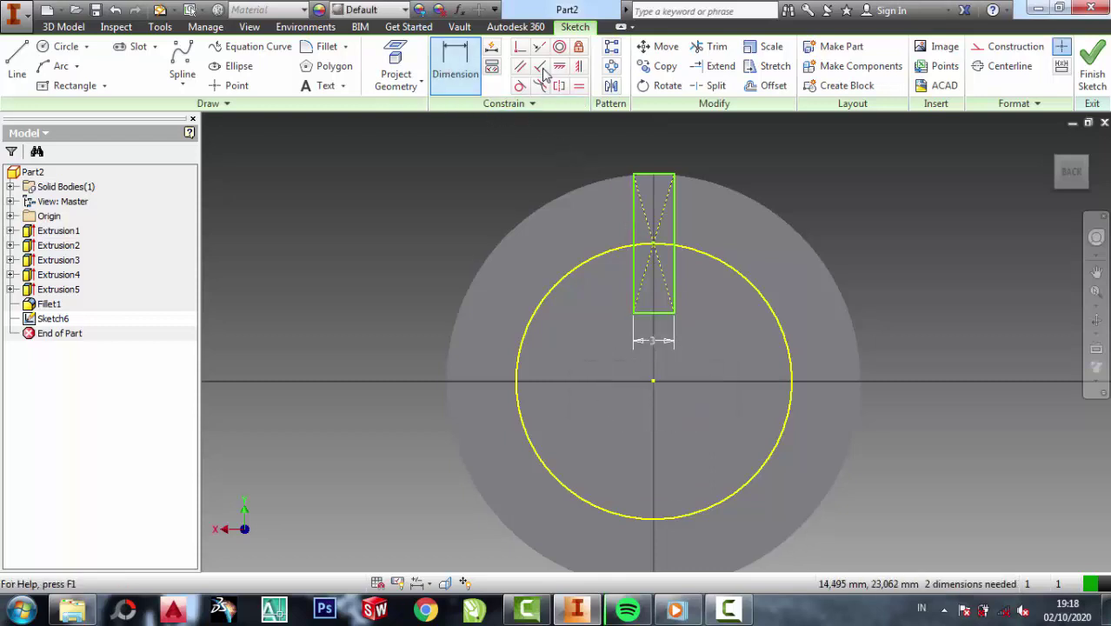
pyautogui.click(480, 79)
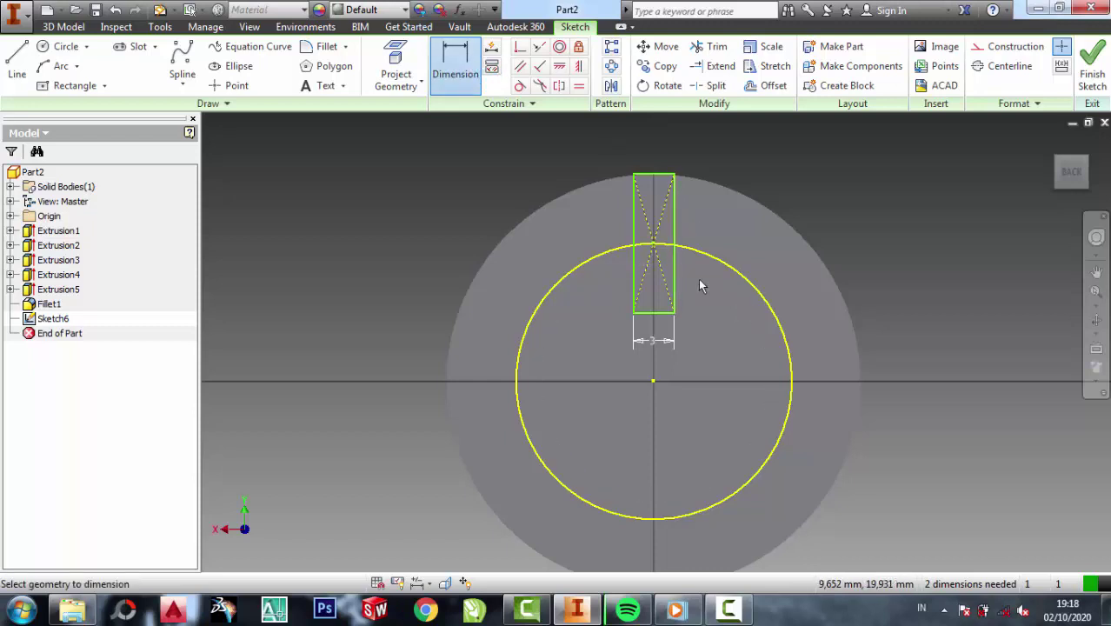
pyautogui.click(673, 191)
pyautogui.click(707, 214)
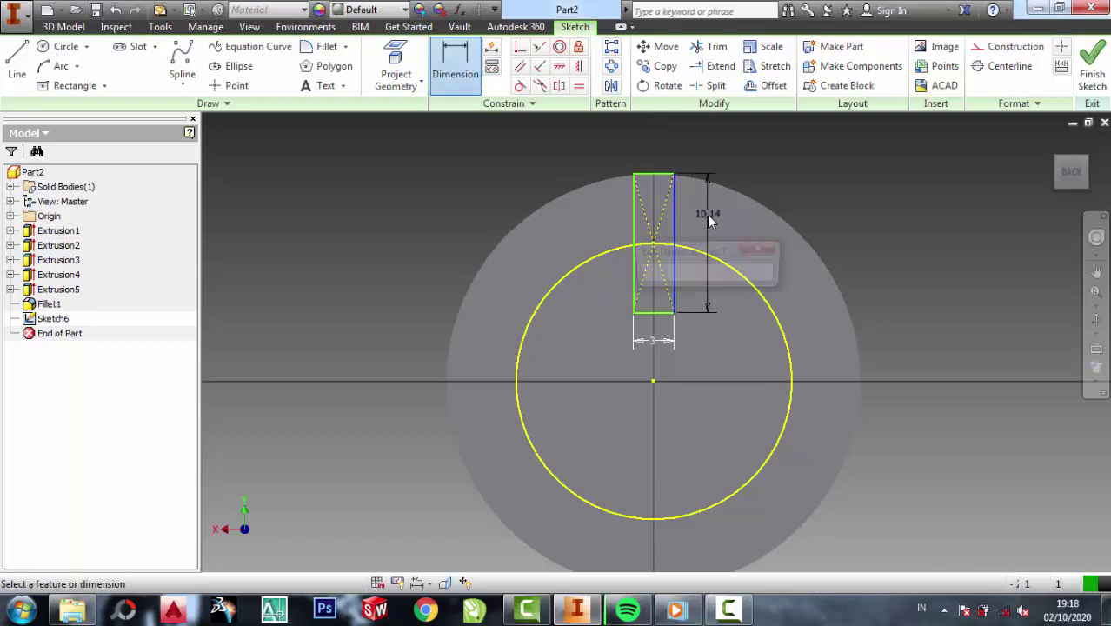
pyautogui.write('5')
pyautogui.click(766, 276)
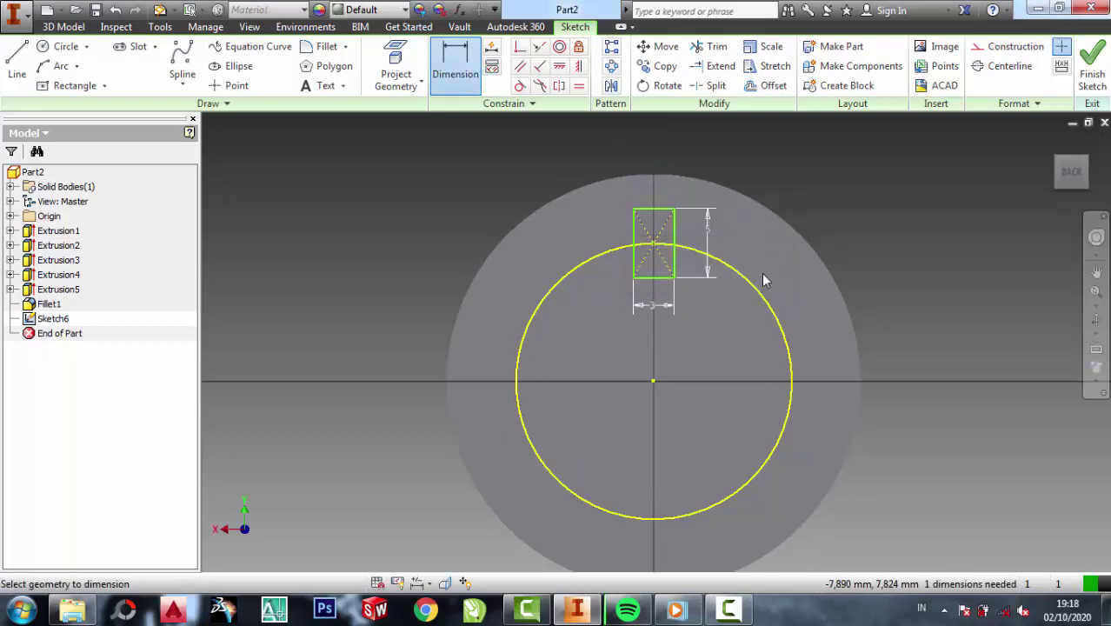
# Delete the rectangle's top edge above the circle and trim the leftover line segments.
pyautogui.scroll(3, 690, 249)
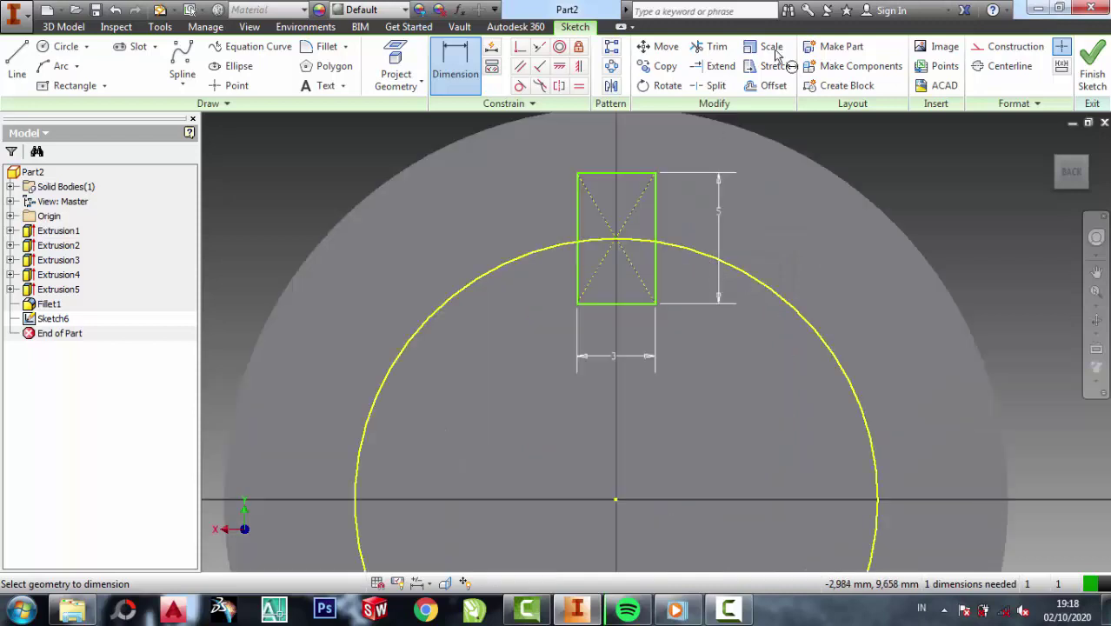
pyautogui.click(710, 49)
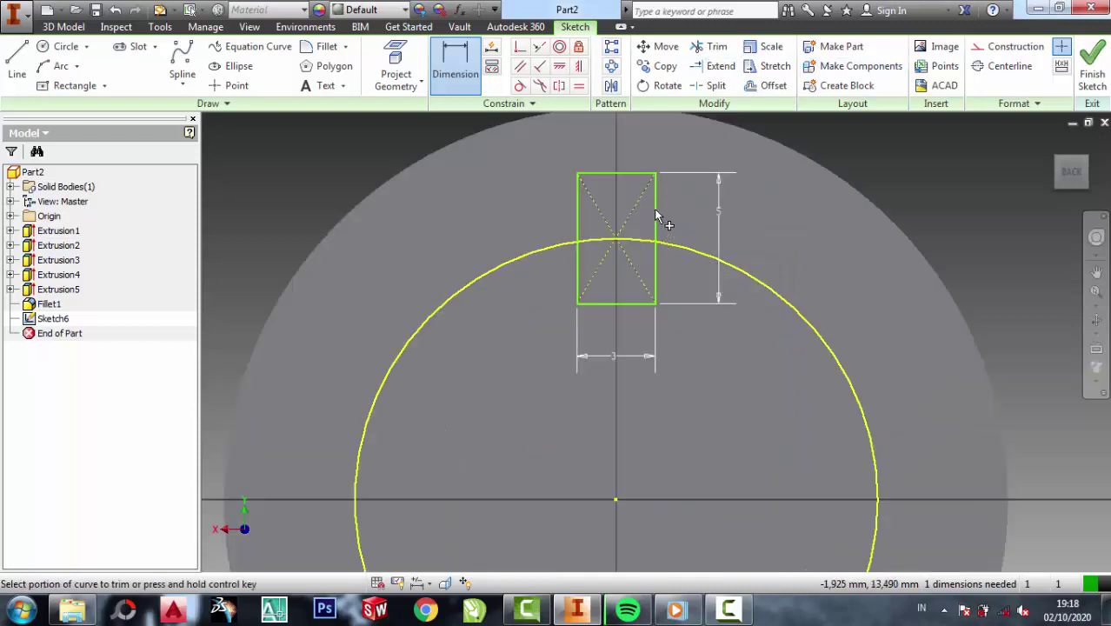
pyautogui.moveTo(665, 205); pyautogui.dragTo(548, 177)
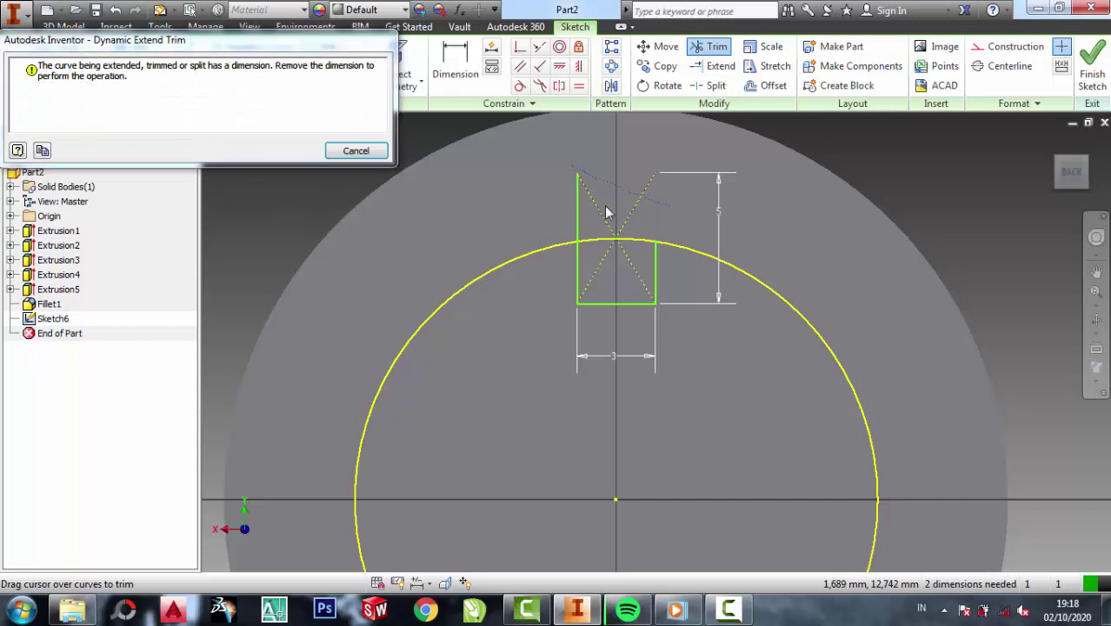
pyautogui.click(345, 156)
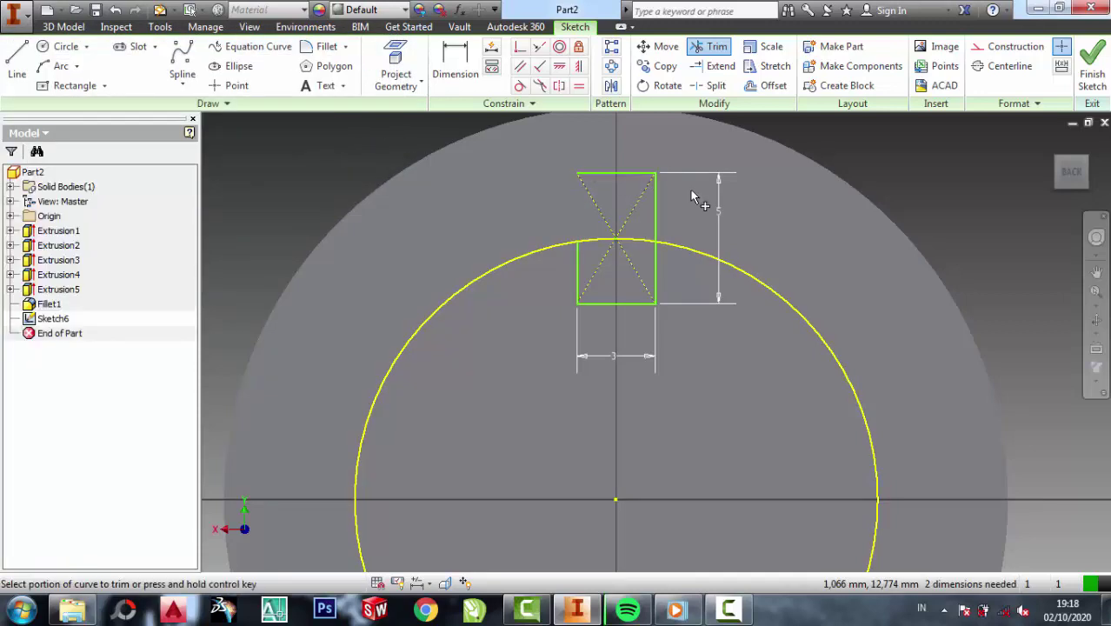
pyautogui.rightClick(720, 200)
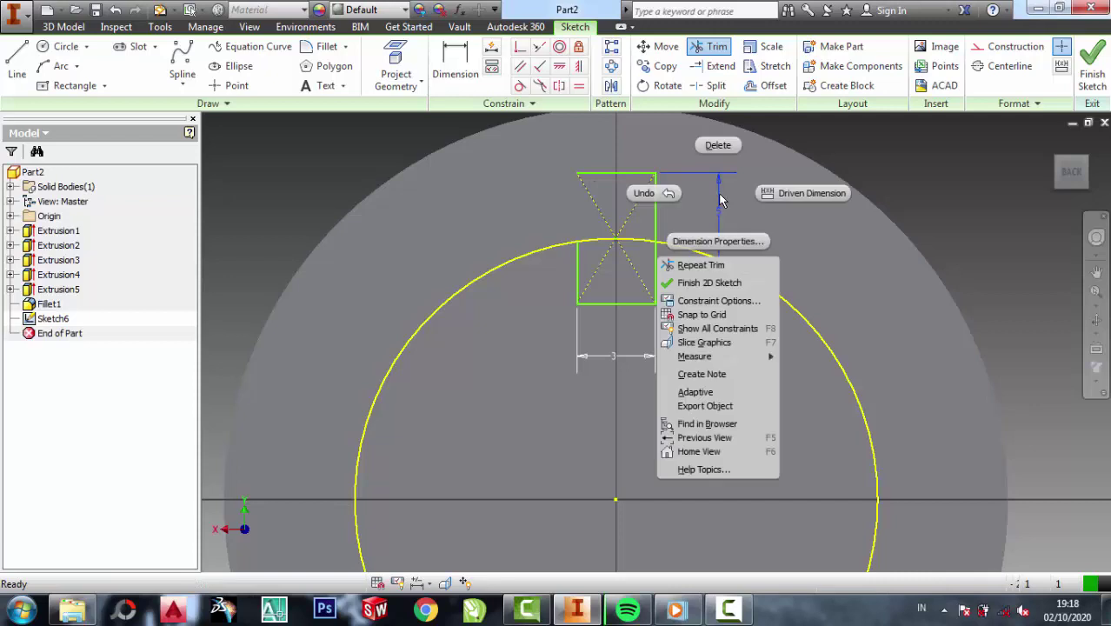
pyautogui.click(717, 145)
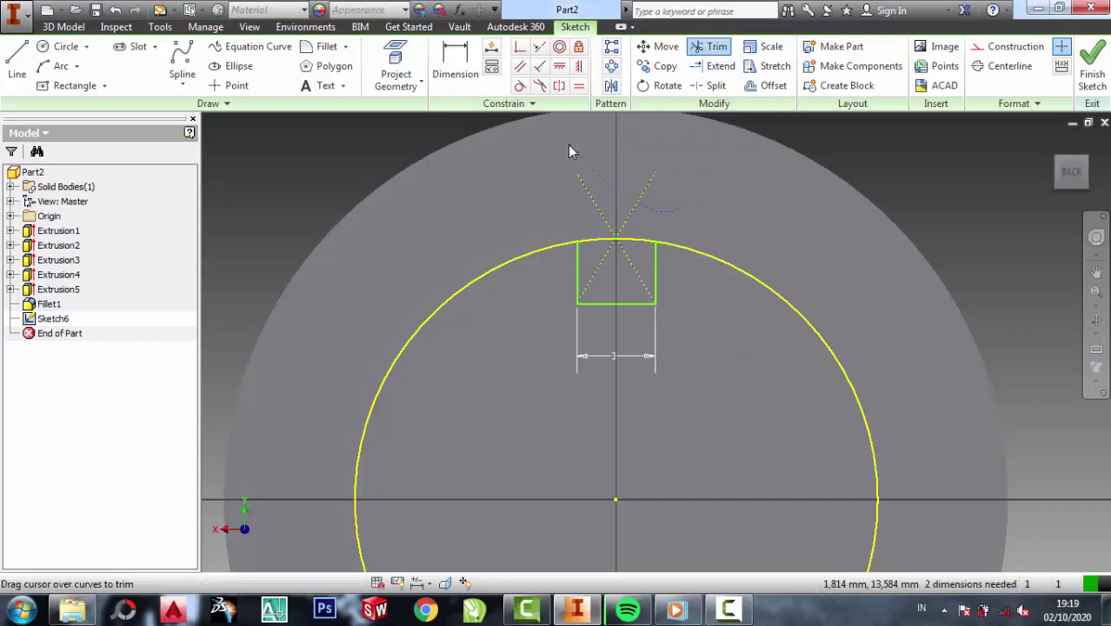
pyautogui.moveTo(568, 145); pyautogui.dragTo(570, 148)
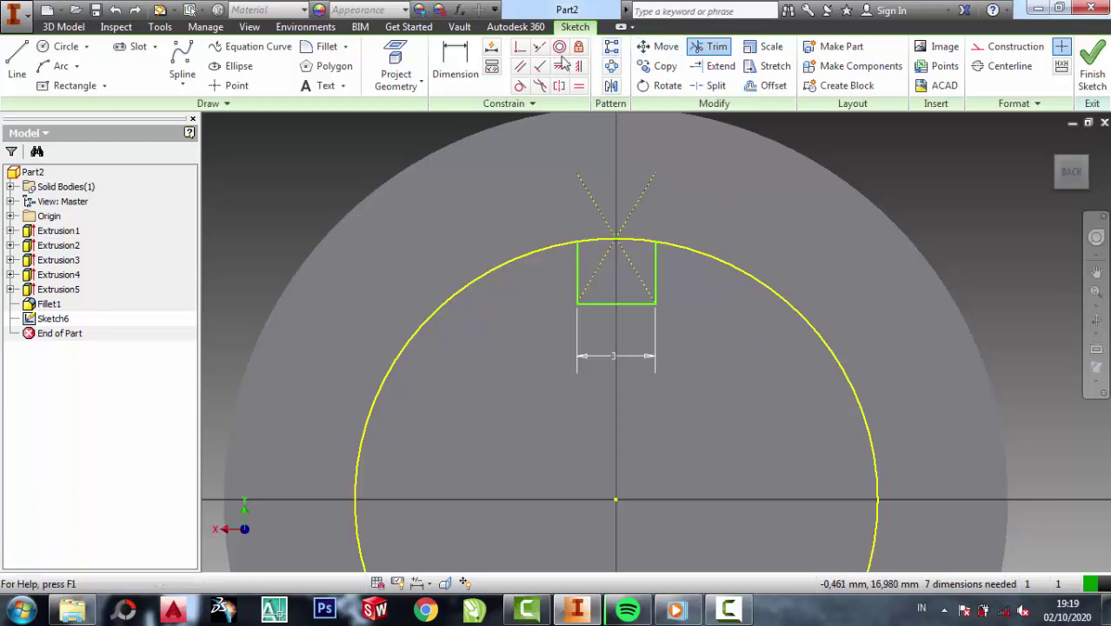
# Dimension the square's vertical side to 3 and finish the sketch.
pyautogui.click(461, 59)
pyautogui.click(656, 275)
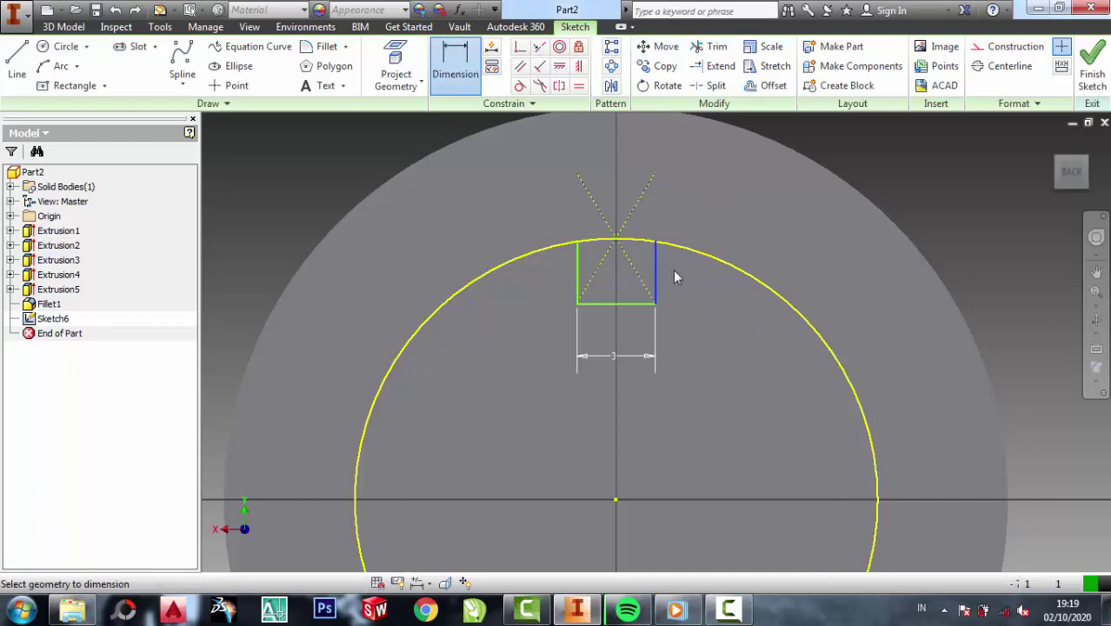
pyautogui.click(683, 269)
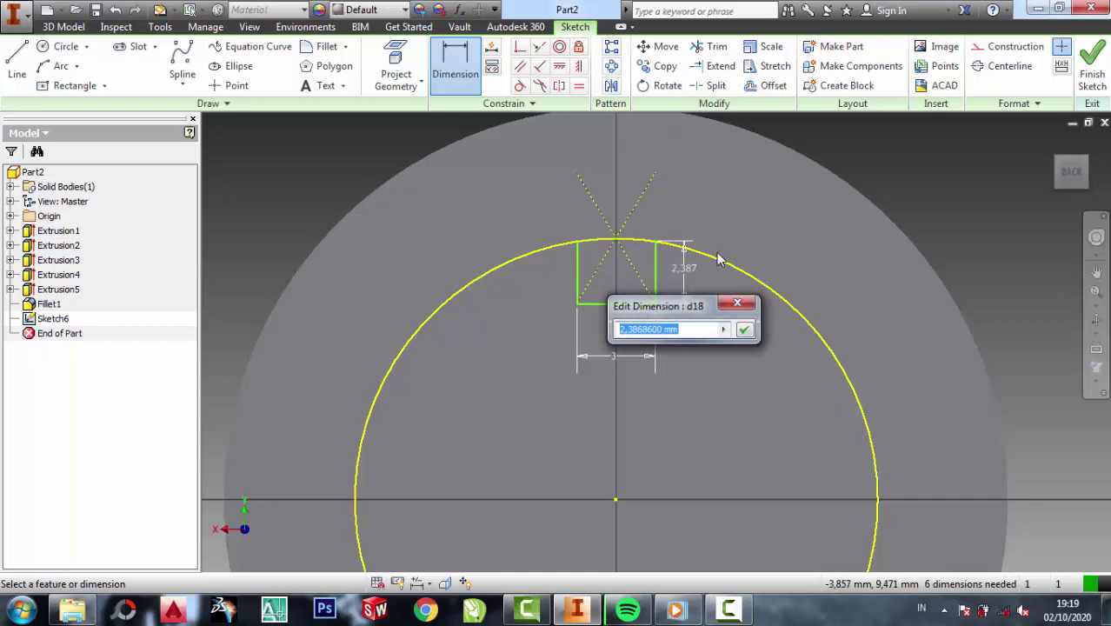
pyautogui.click(744, 332)
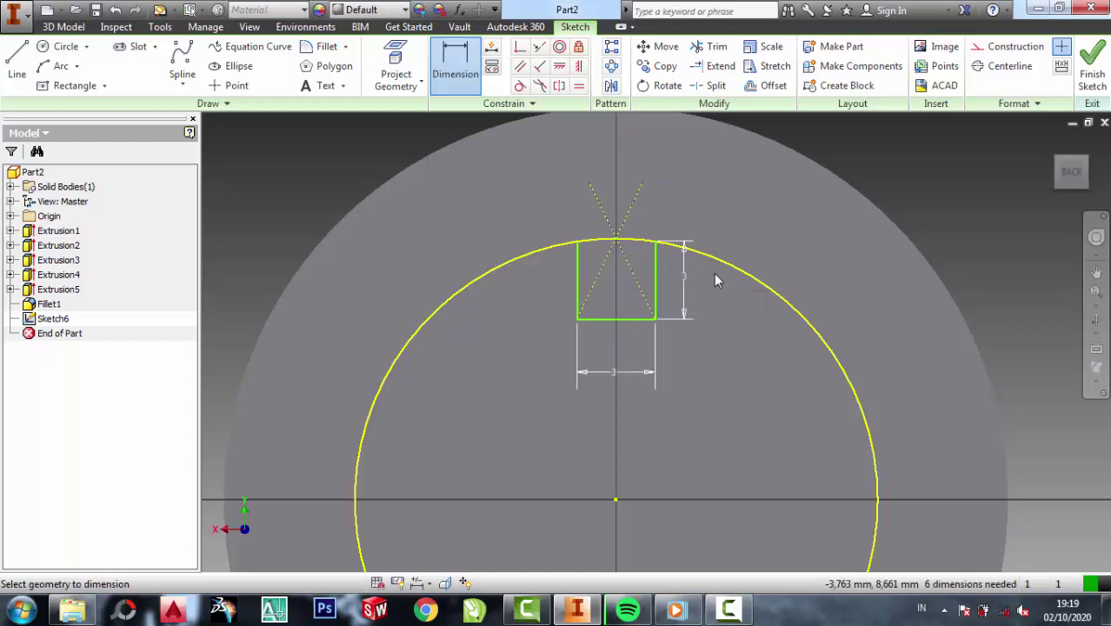
pyautogui.click(1089, 87)
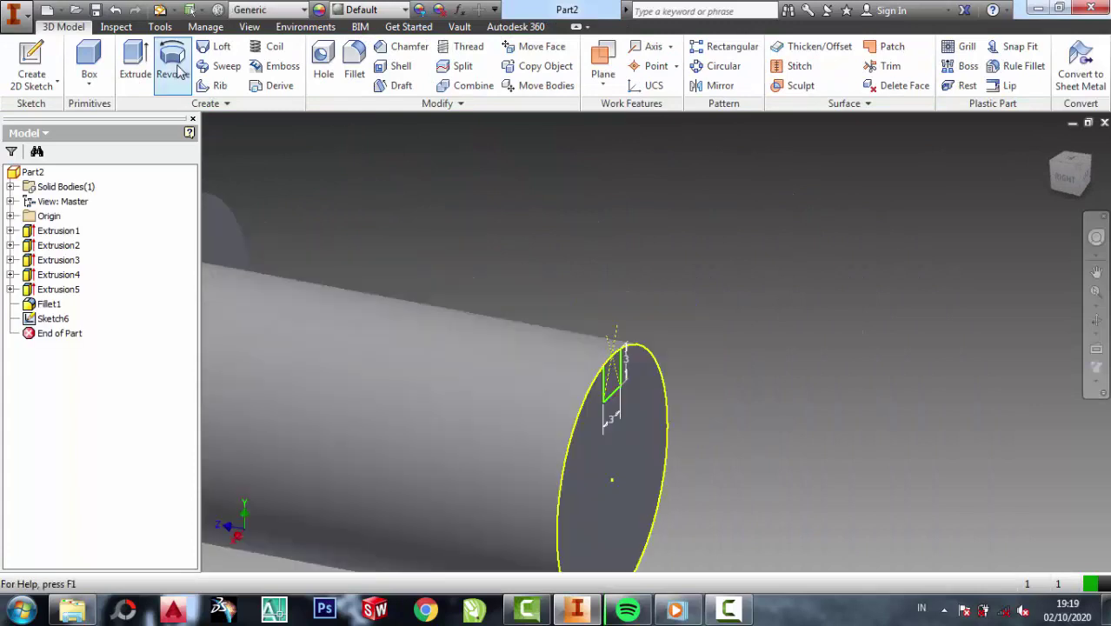
# Extrude the 3 mm square profile as a 10 mm cut into the shaft end.
pyautogui.click(136, 65)
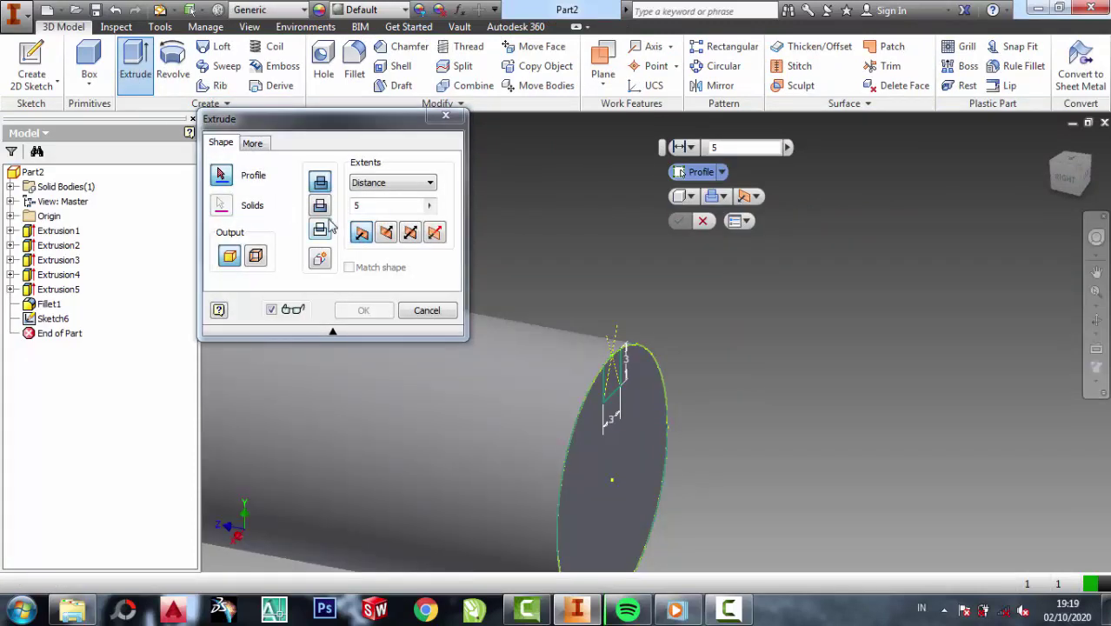
pyautogui.scroll(3, 612, 409)
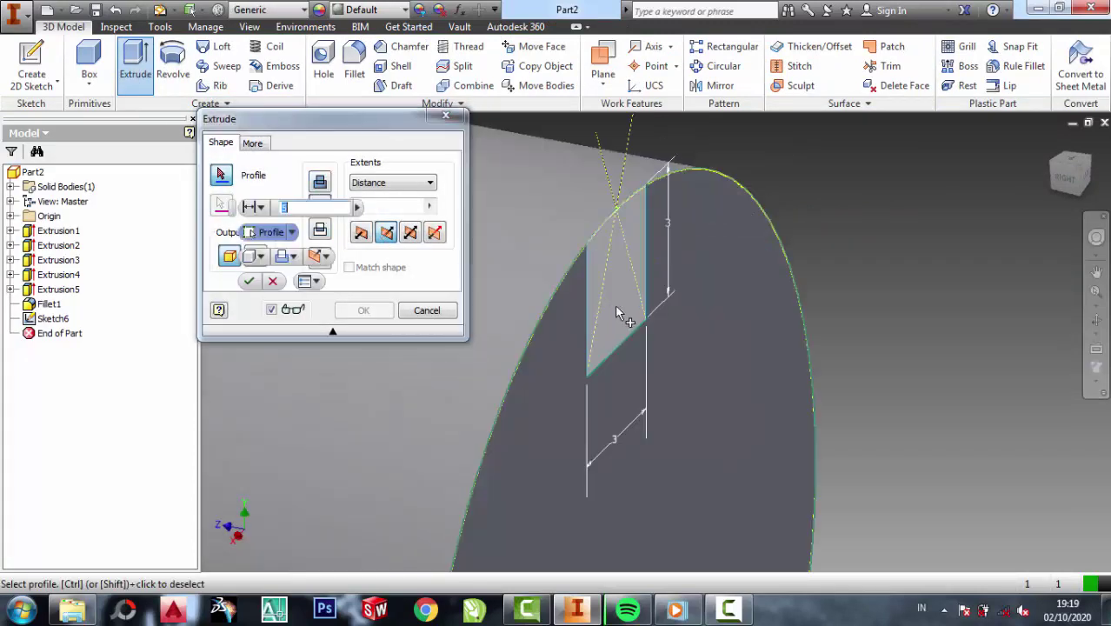
pyautogui.click(619, 313)
pyautogui.scroll(-3, 943, 331)
pyautogui.scroll(2, 924, 291)
pyautogui.write('1')
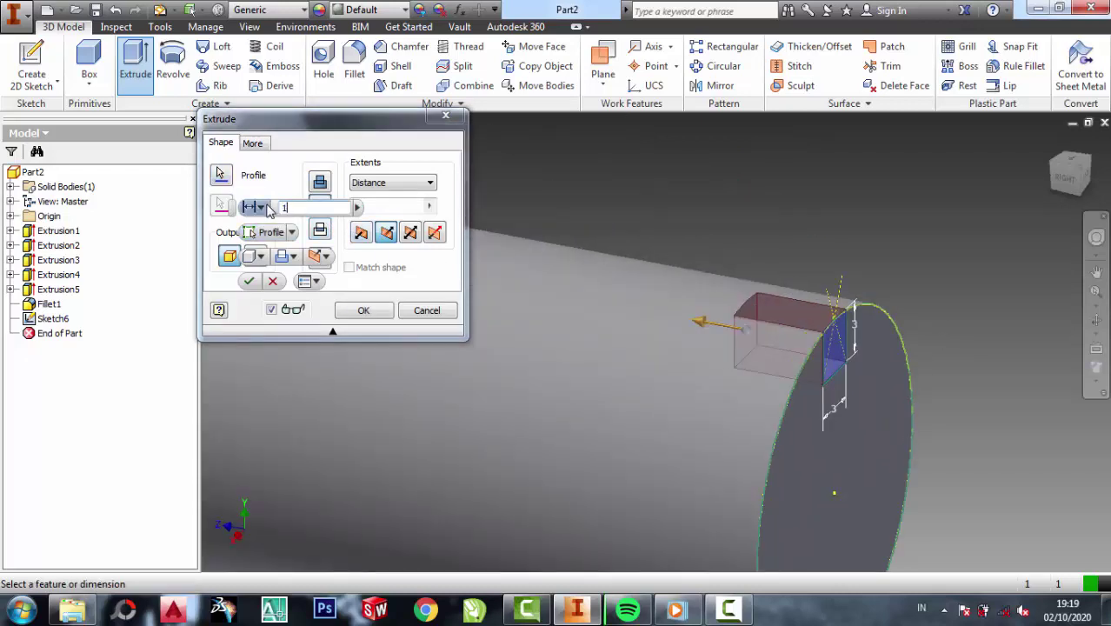
pyautogui.write('0')
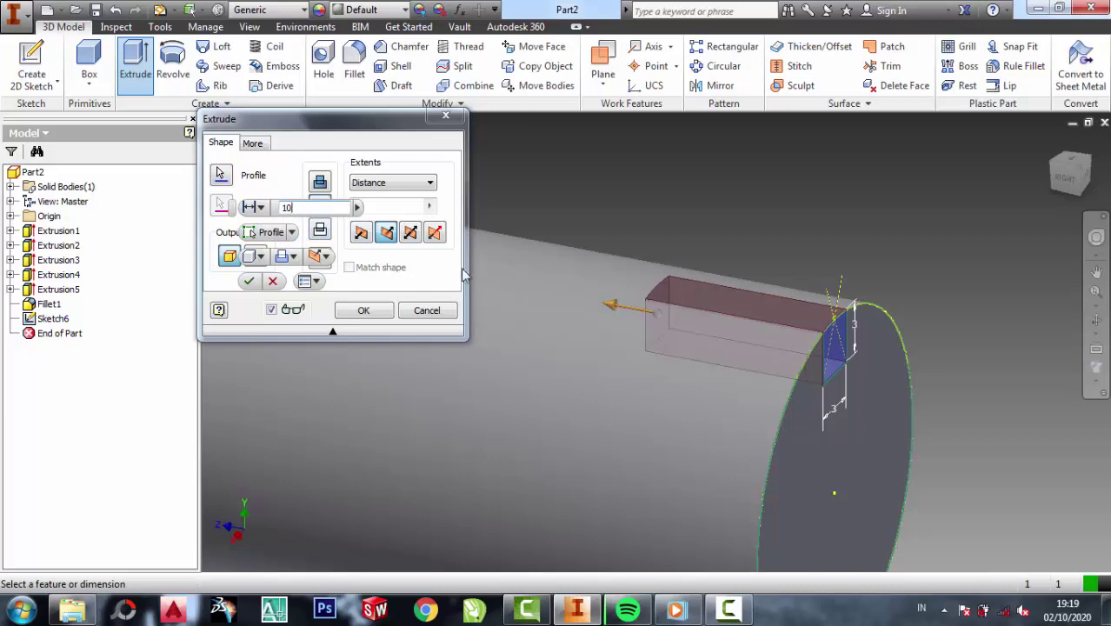
pyautogui.click(363, 310)
pyautogui.scroll(-2, 673, 261)
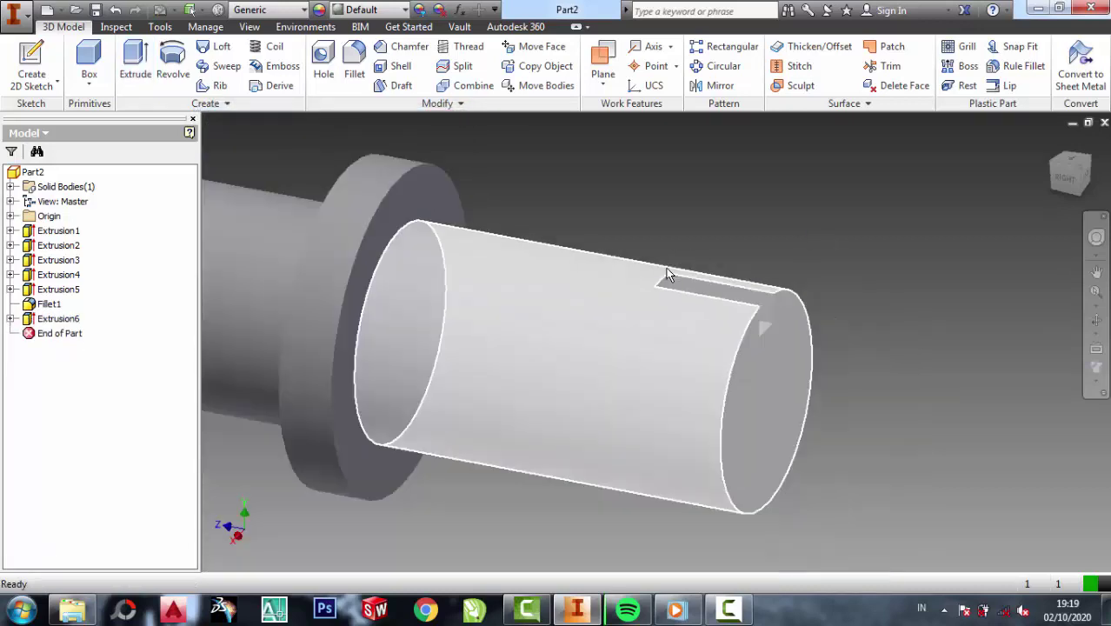
pyautogui.scroll(3, 677, 270)
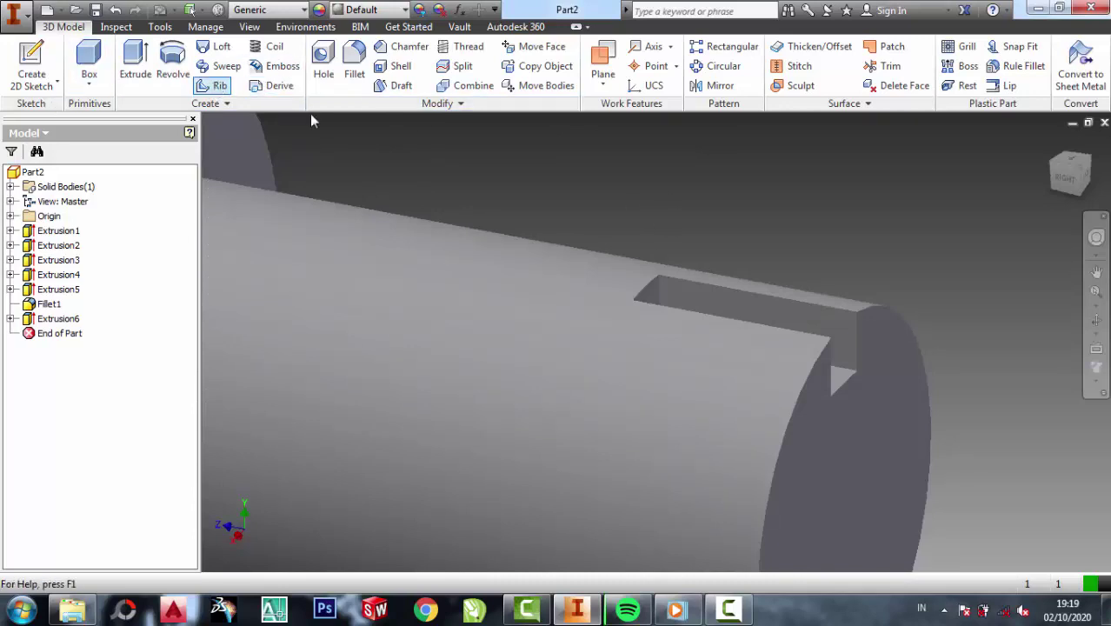
# Orbit to the keyed shaft end and fillet its outer circular edge with R 2 mm.
pyautogui.click(1096, 320)
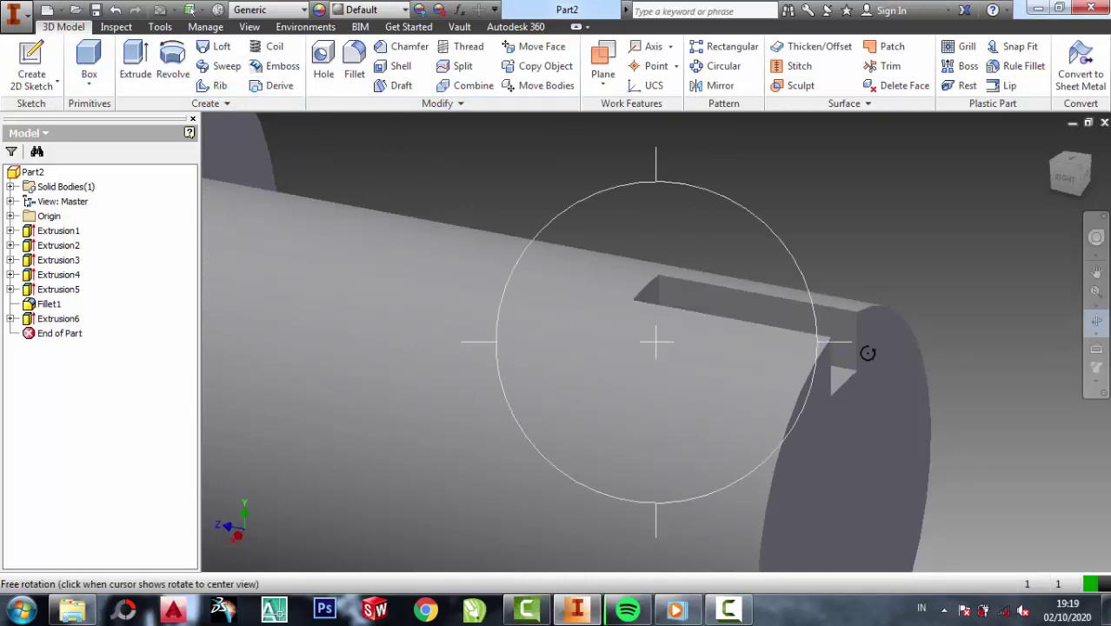
pyautogui.moveTo(866, 353)
pyautogui.mouseDown()
pyautogui.moveTo(747, 370)
pyautogui.moveTo(630, 351)
pyautogui.moveTo(721, 372)
pyautogui.moveTo(824, 322)
pyautogui.mouseUp()
pyautogui.rightClick(823, 221)
pyautogui.click(886, 221)
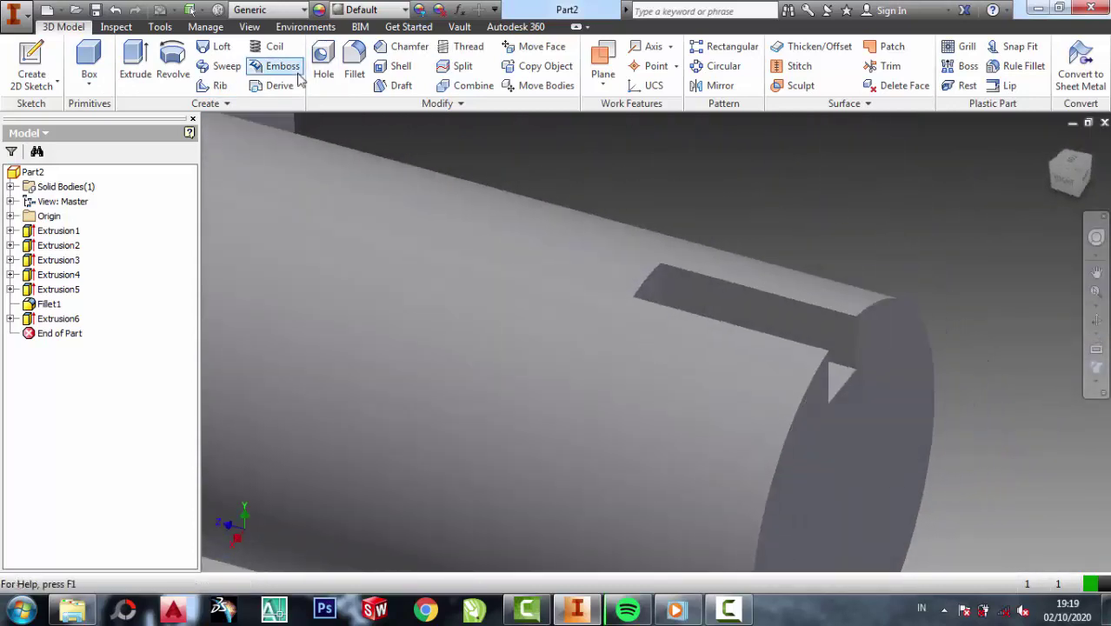
pyautogui.click(361, 54)
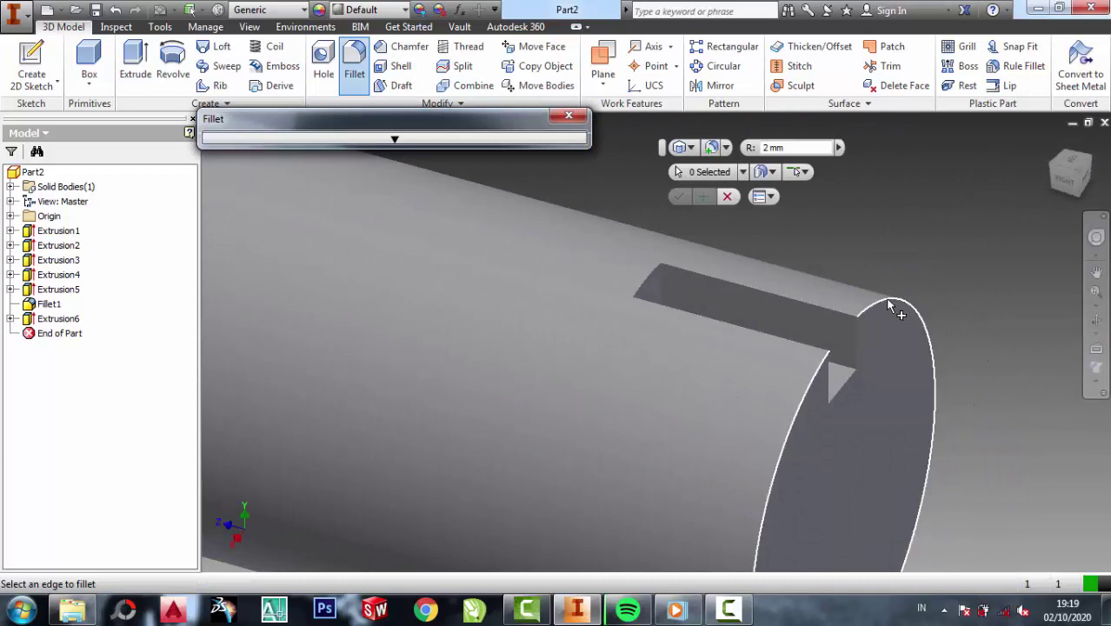
pyautogui.click(892, 302)
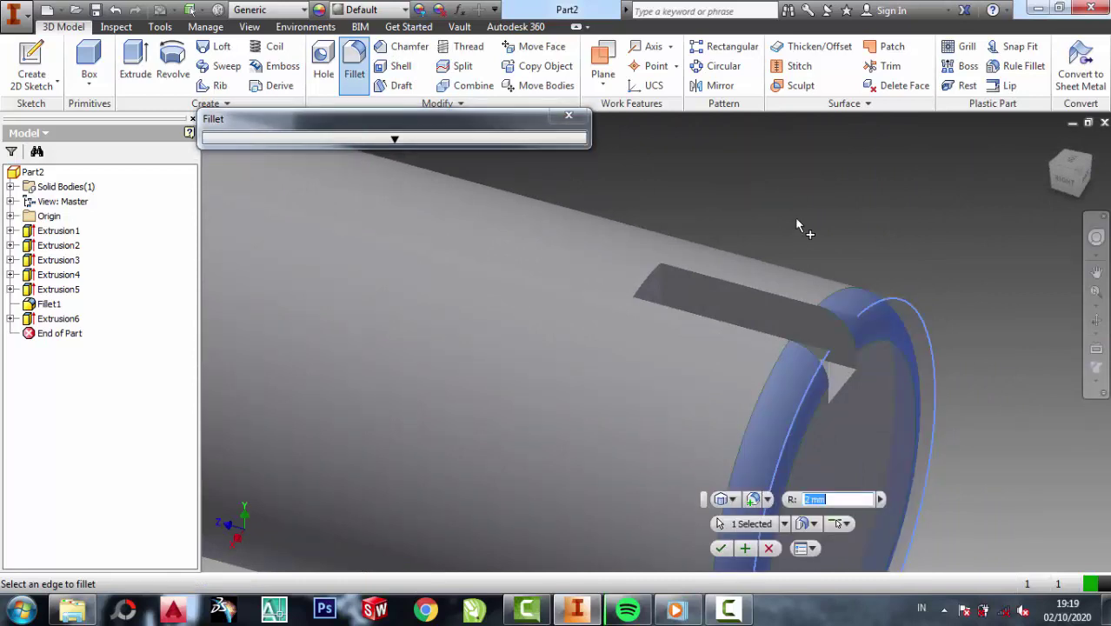
pyautogui.click(720, 547)
pyautogui.scroll(3, 622, 216)
pyautogui.scroll(2, 648, 231)
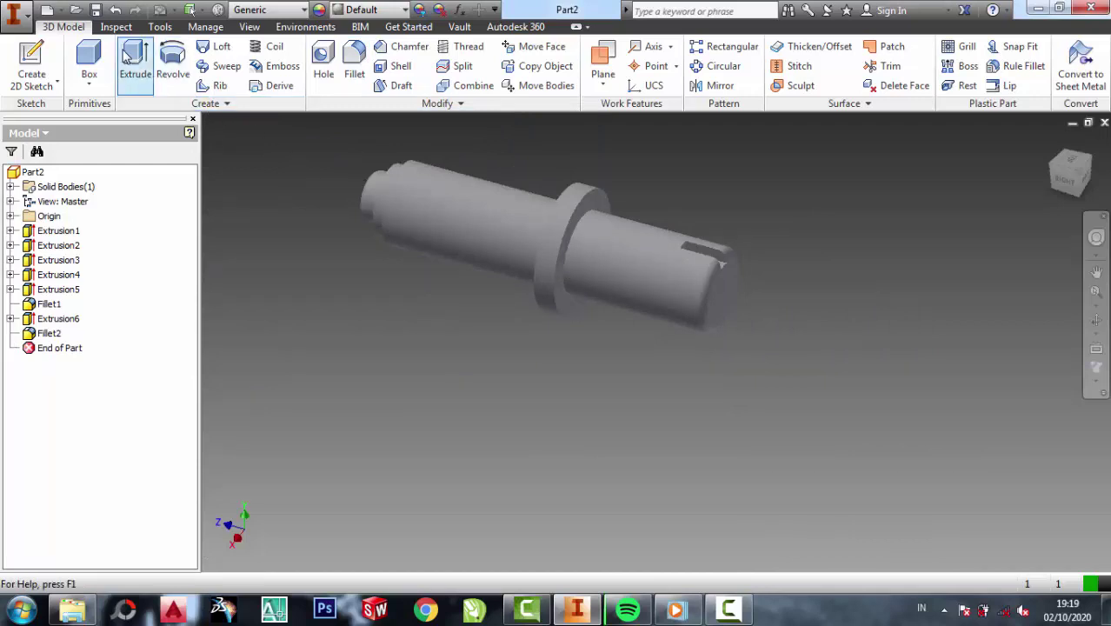
# Bring up the Save As dialog with Ctrl+S, then close it without saving.
pyautogui.scroll(-3, 473, 167)
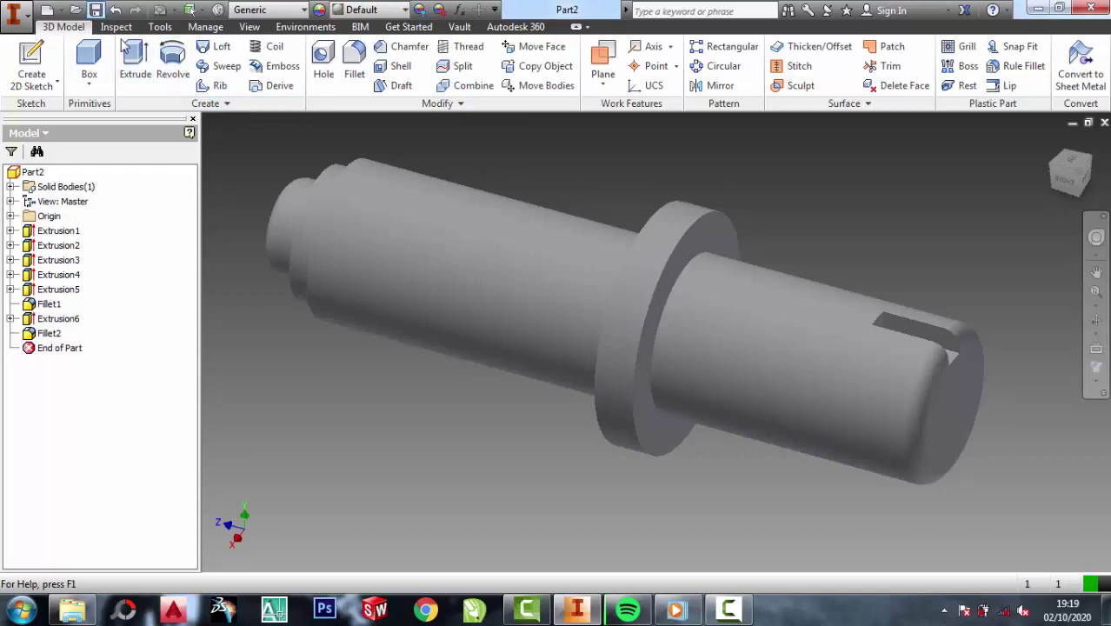
pyautogui.hotkey('ctrl', 's')
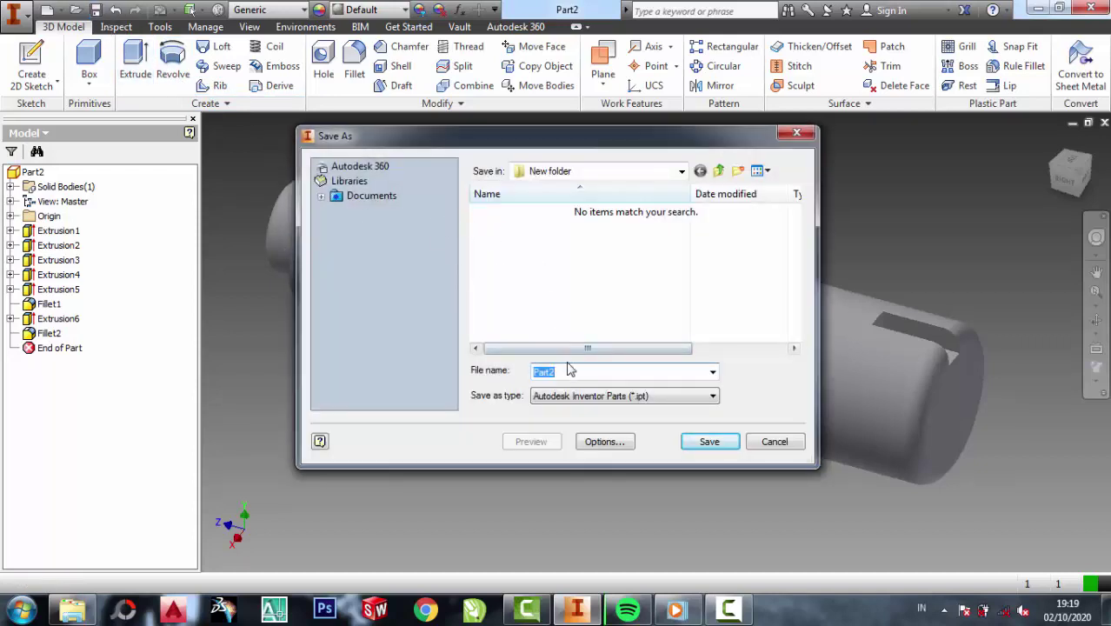
pyautogui.write('1')
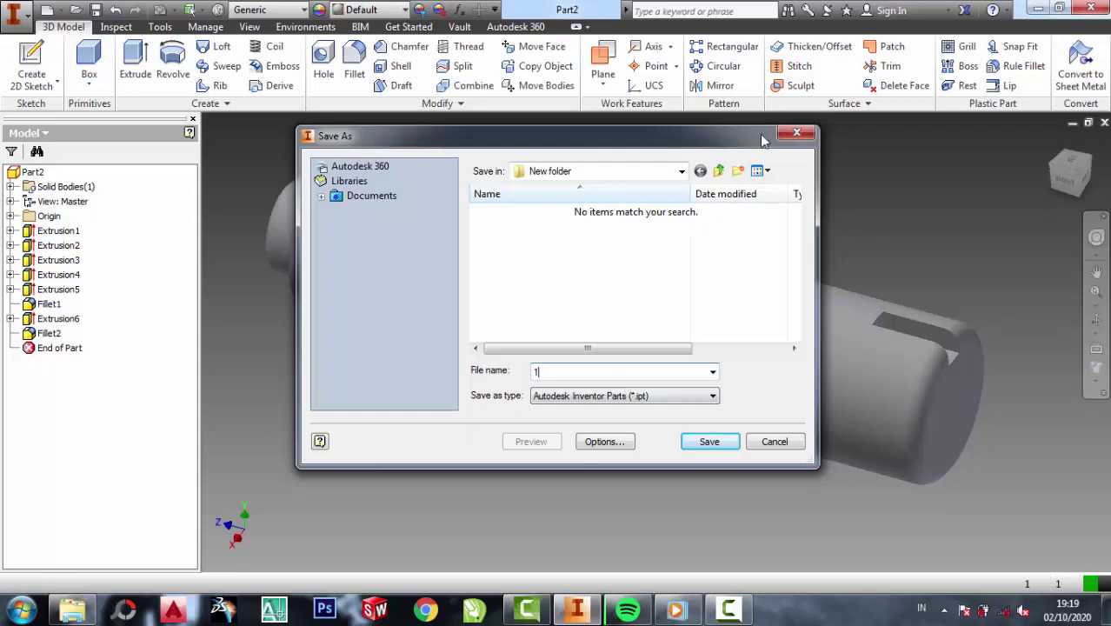
pyautogui.click(799, 135)
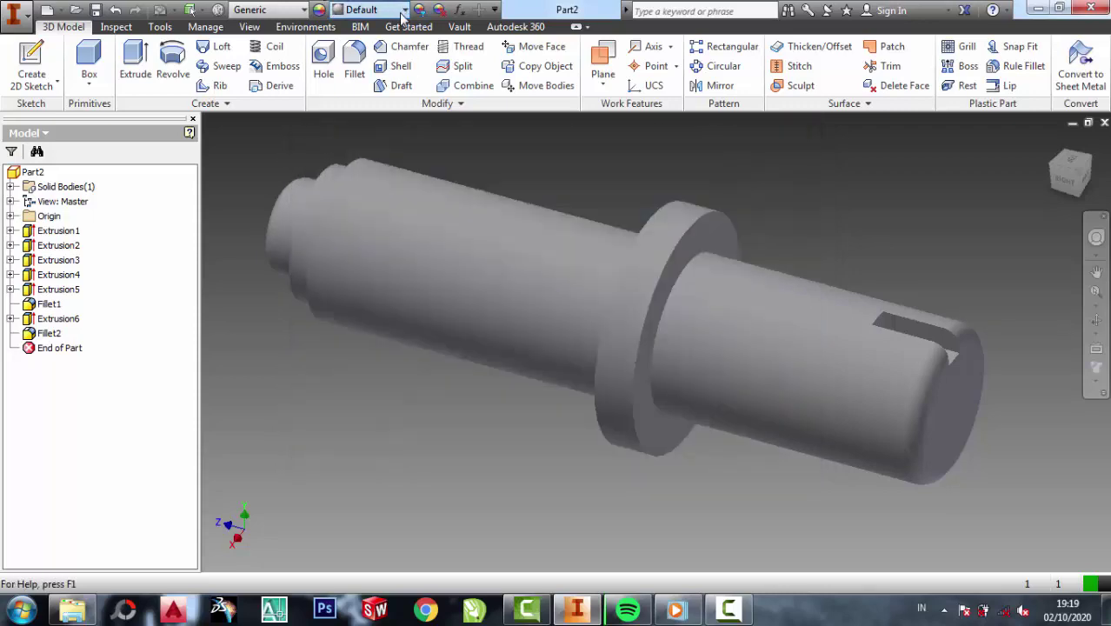
# Apply the Chrome appearance to the shaft from the Appearance list.
pyautogui.click(404, 9)
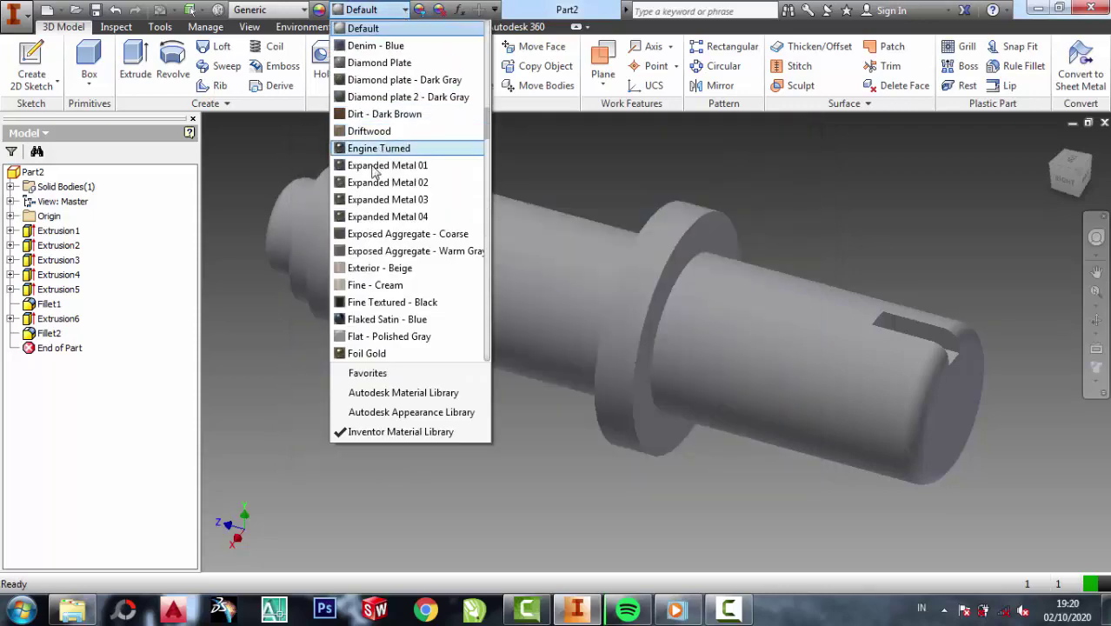
pyautogui.scroll(2, 370, 165)
pyautogui.scroll(2, 374, 152)
pyautogui.scroll(3, 377, 117)
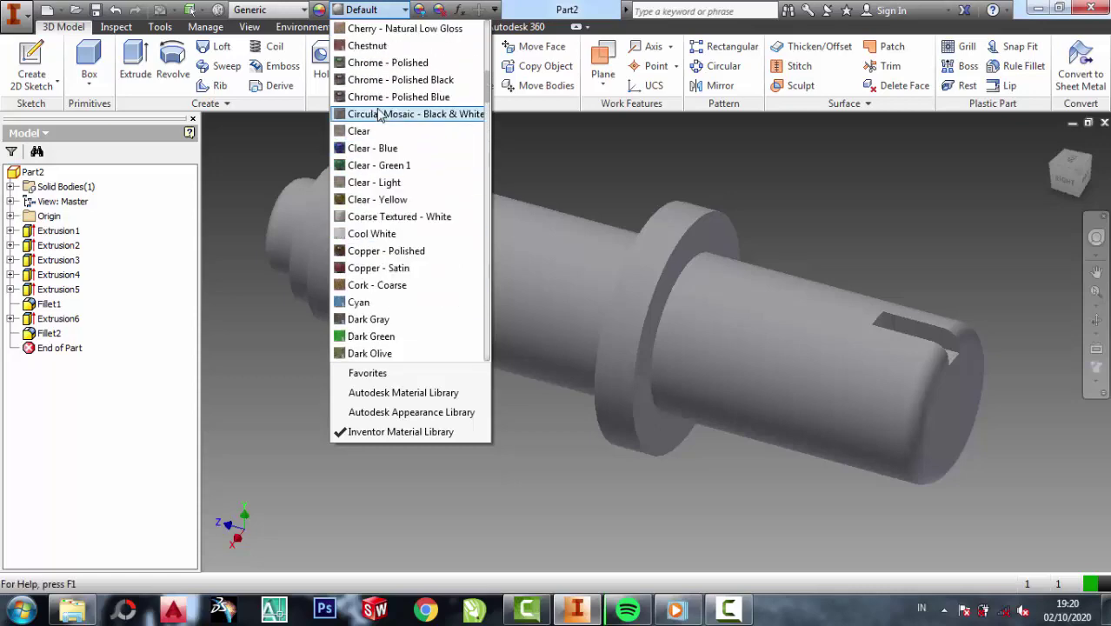
pyautogui.scroll(3, 379, 117)
pyautogui.scroll(4, 379, 148)
pyautogui.scroll(2, 380, 148)
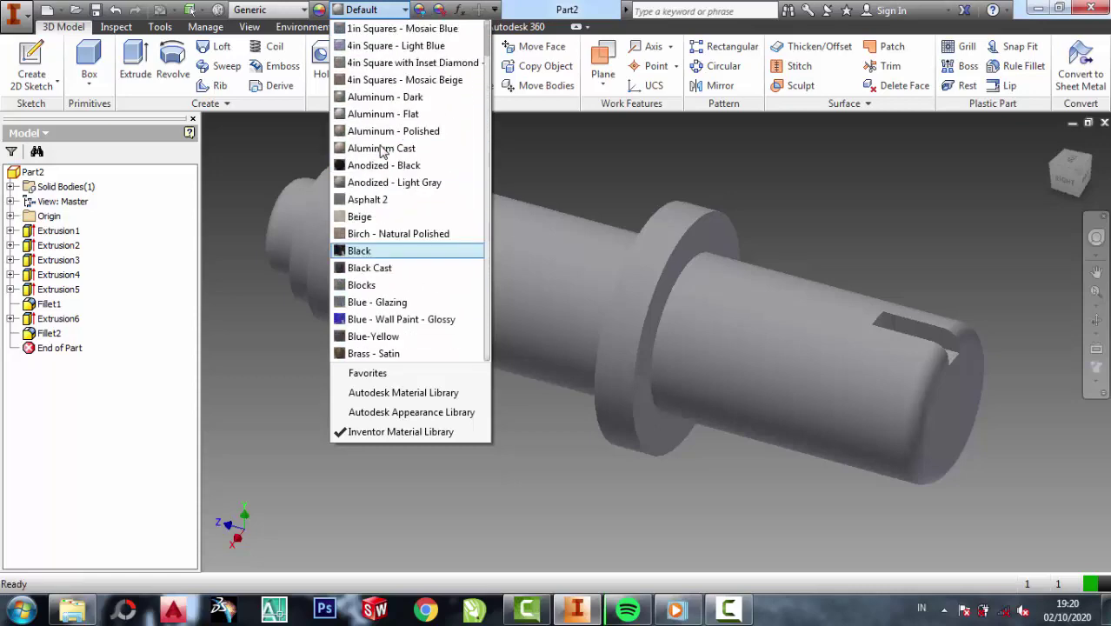
pyautogui.scroll(1, 382, 150)
pyautogui.scroll(-2, 383, 149)
pyautogui.scroll(-6, 382, 150)
pyautogui.scroll(-1, 383, 150)
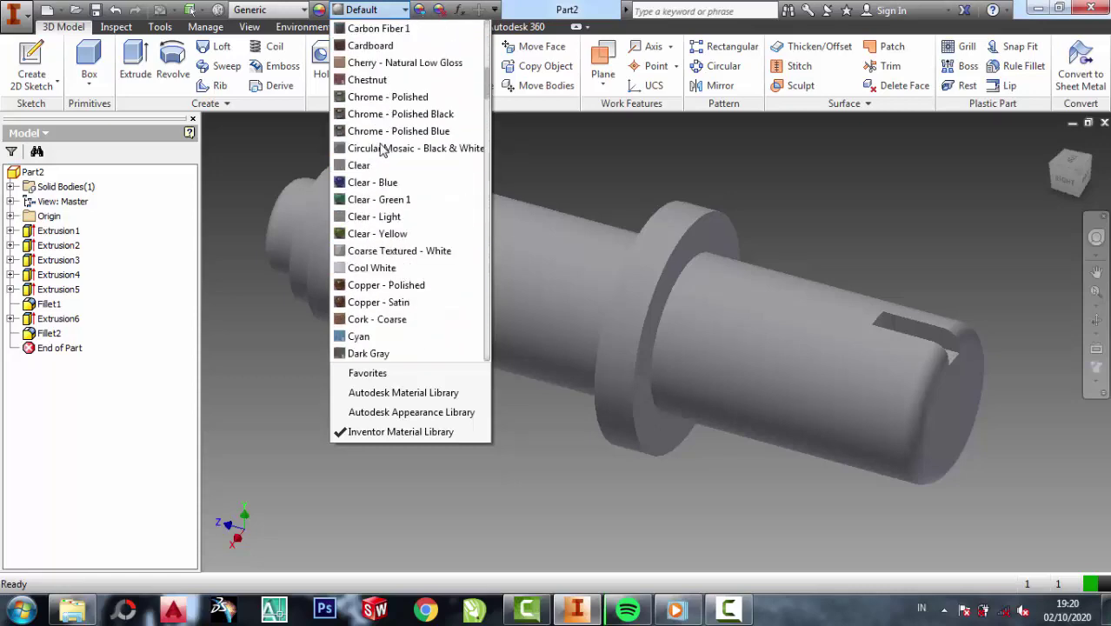
pyautogui.click(374, 96)
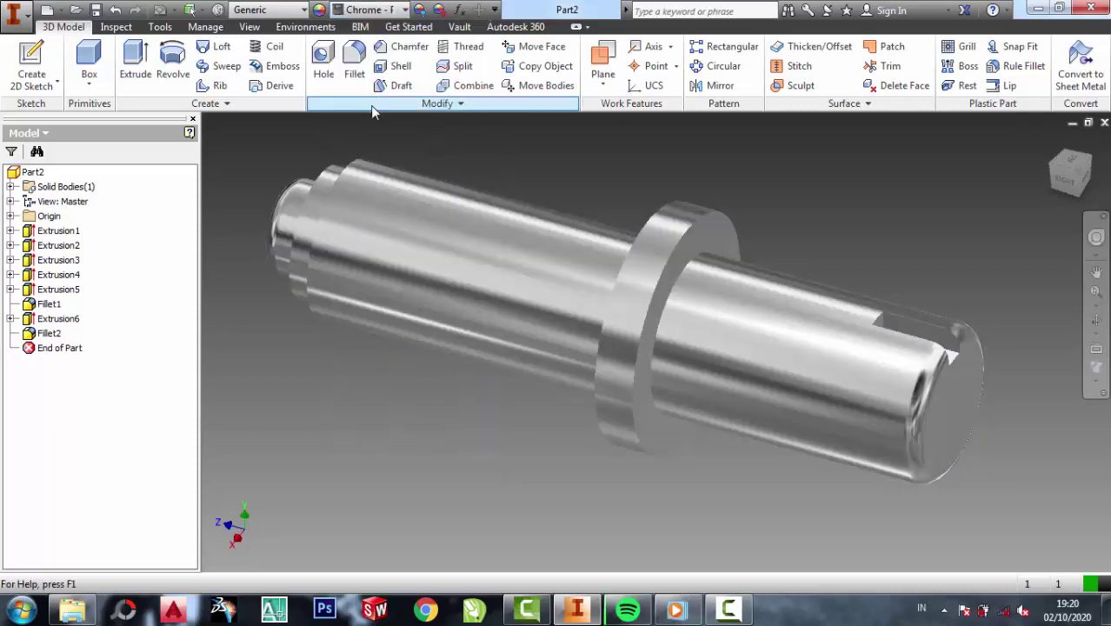
# Save the shaft as part file 1, accepting the library warning, then start a new file.
pyautogui.click(94, 11)
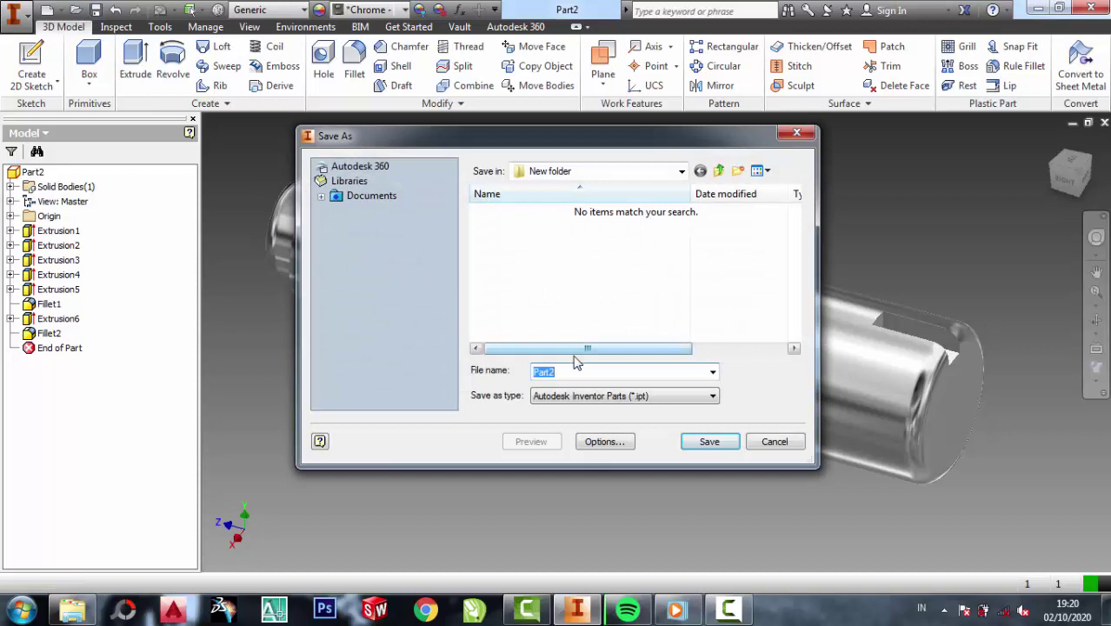
pyautogui.write('1')
pyautogui.click(709, 442)
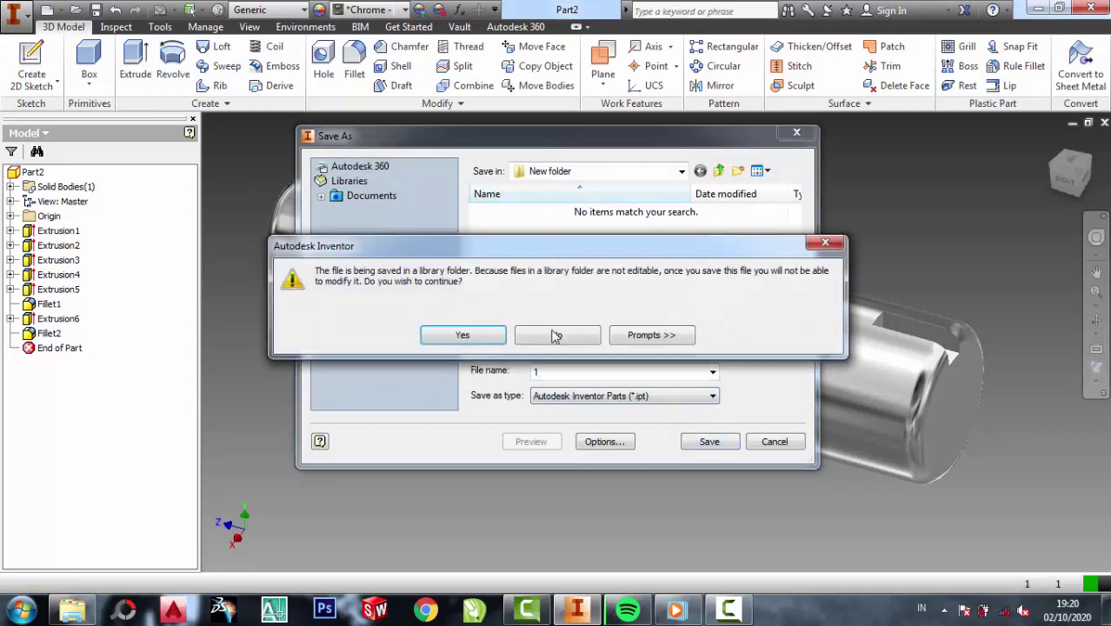
pyautogui.click(463, 336)
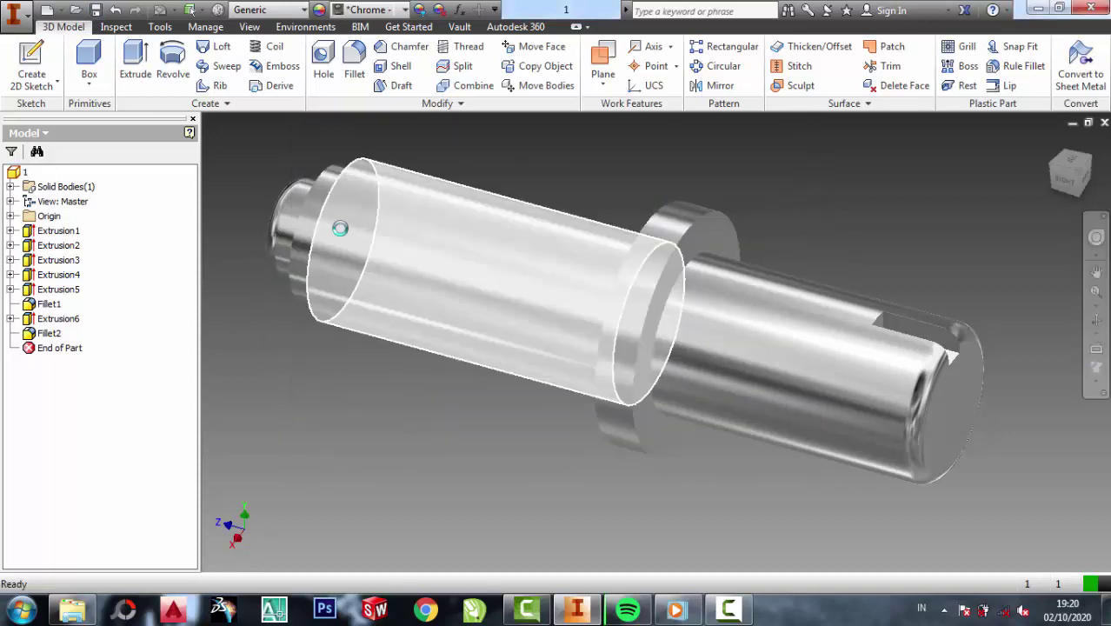
pyautogui.click(45, 10)
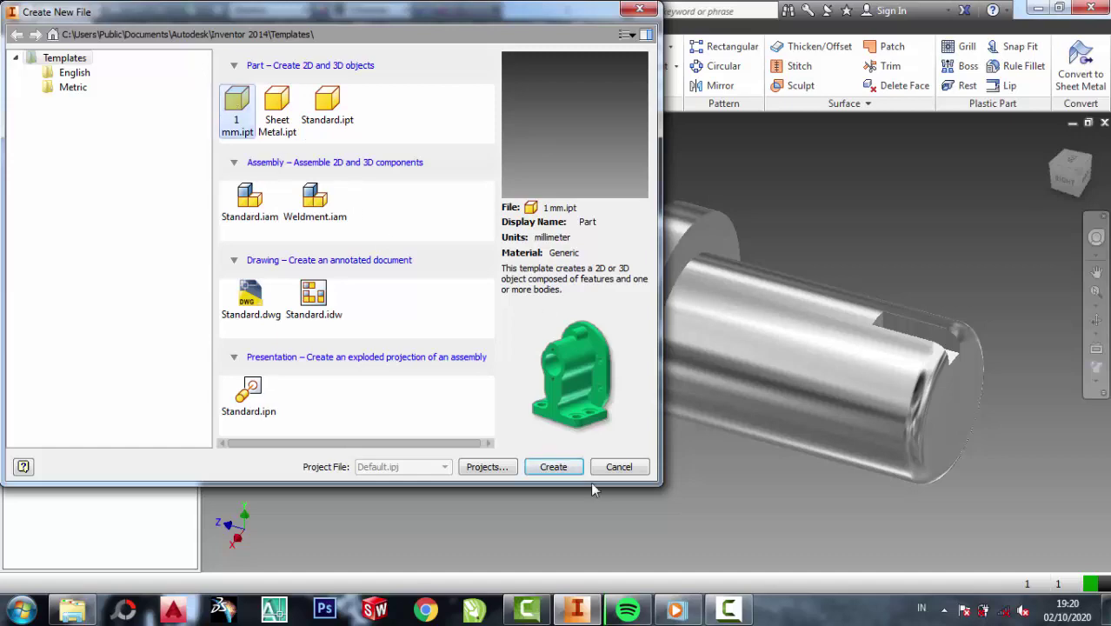
# Create a new mm part and start a 2D sketch on the front origin plane.
pyautogui.click(554, 463)
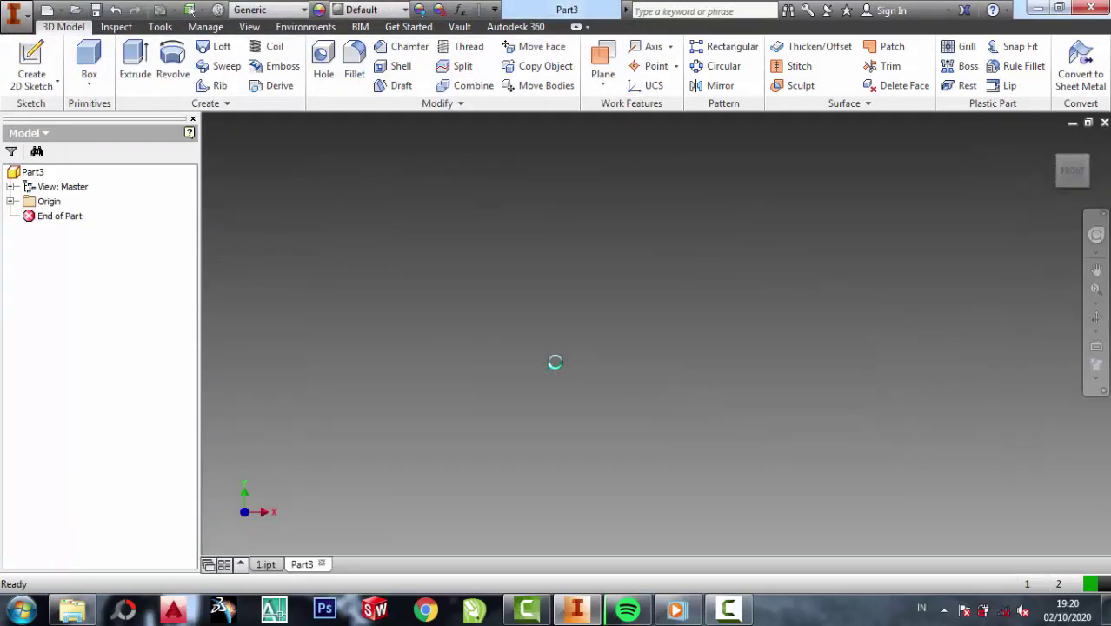
pyautogui.click(33, 84)
pyautogui.click(44, 111)
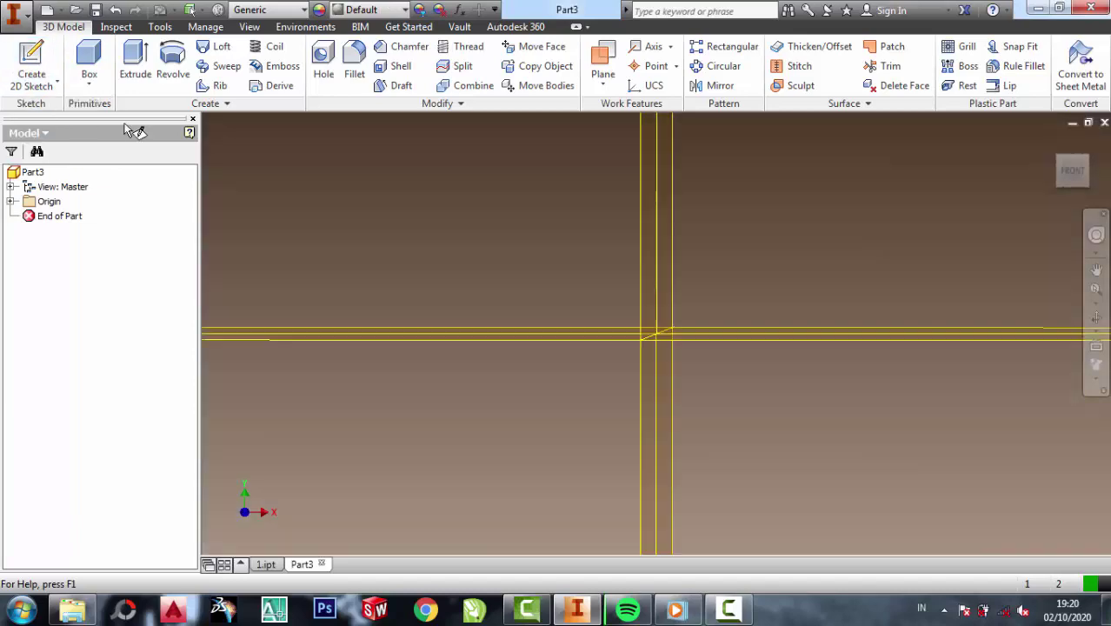
pyautogui.click(587, 193)
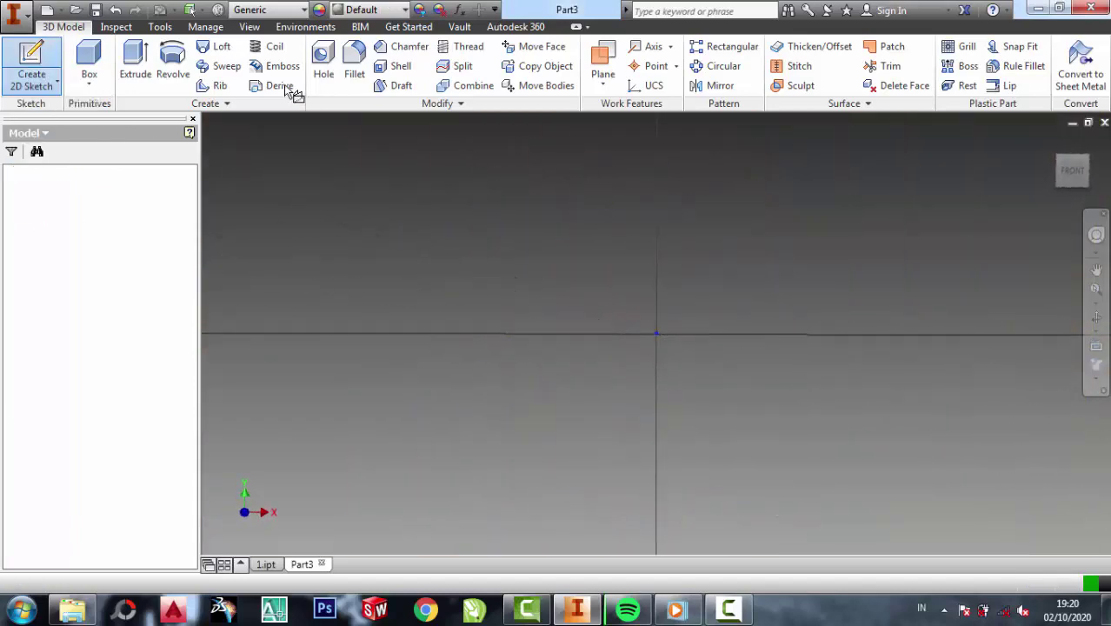
# Draw concentric 20 mm and 24 mm circles at the sketch origin.
pyautogui.click(66, 46)
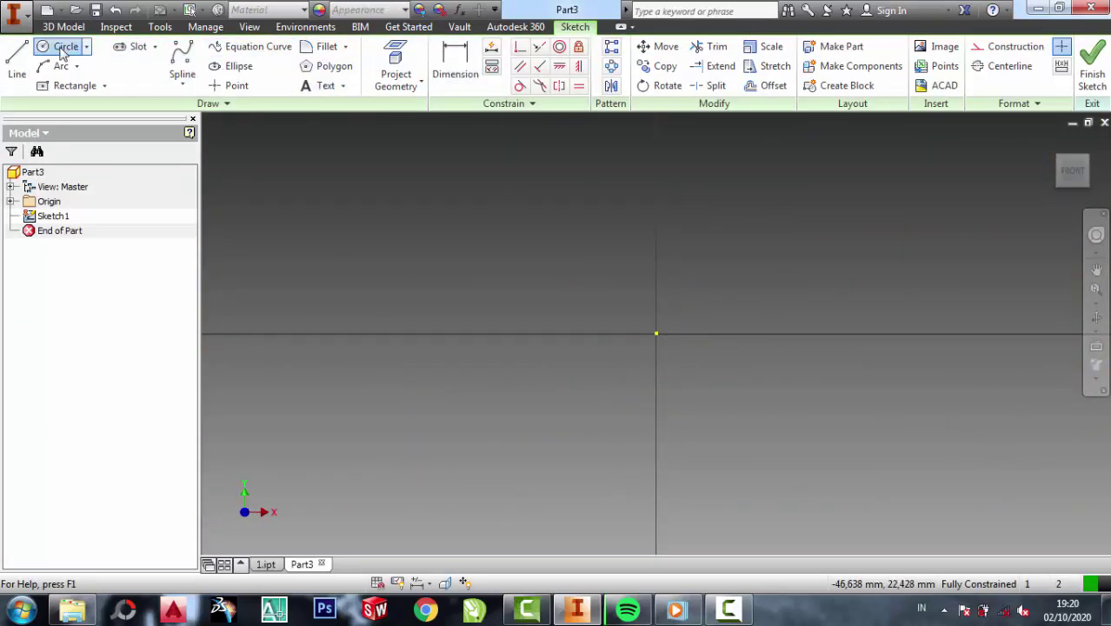
pyautogui.click(657, 334)
pyautogui.write('2')
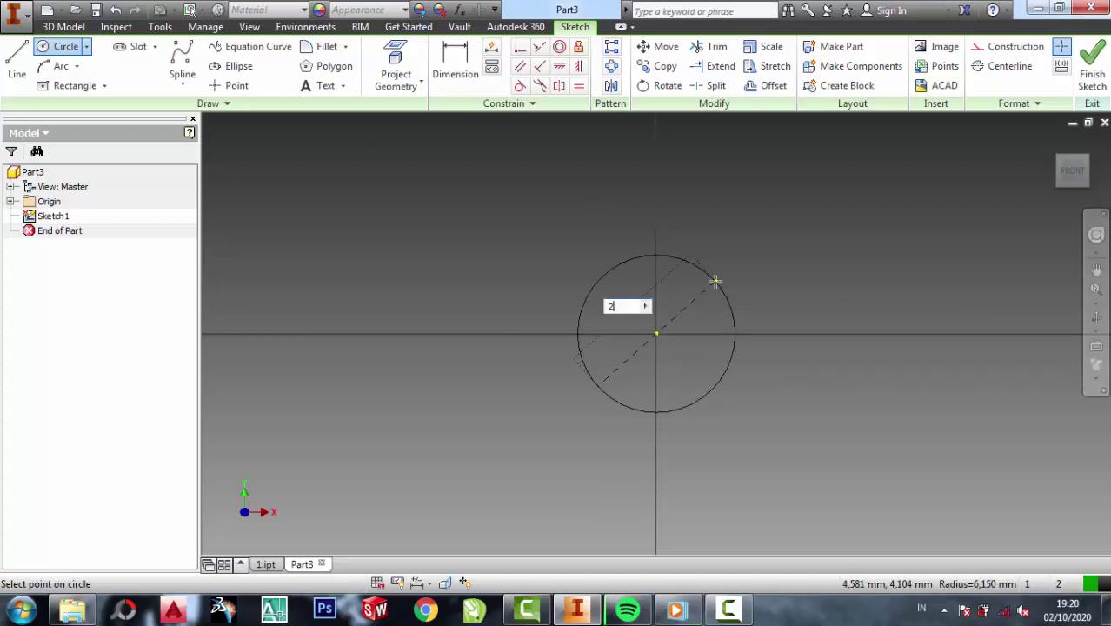
pyautogui.write('0')
pyautogui.press('Return')
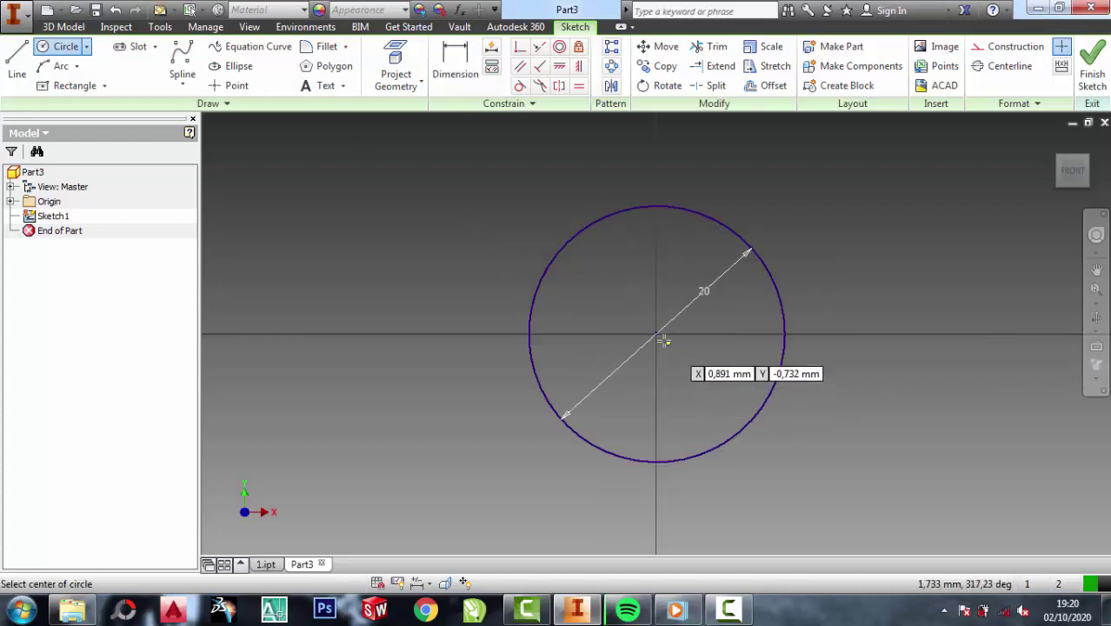
pyautogui.click(656, 334)
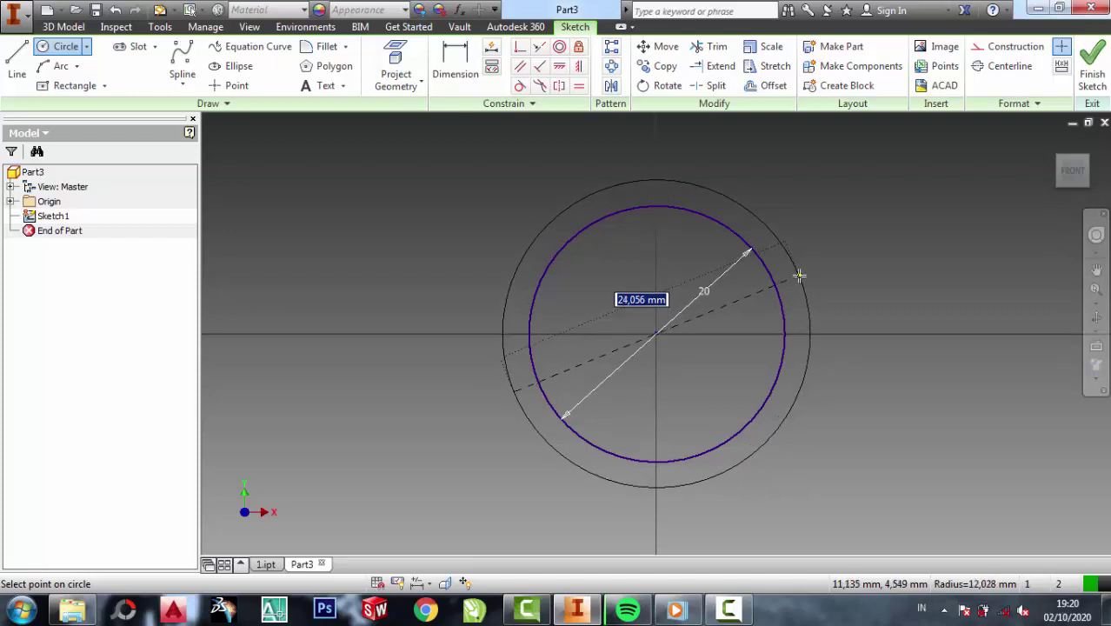
pyautogui.write('24')
pyautogui.press('Return')
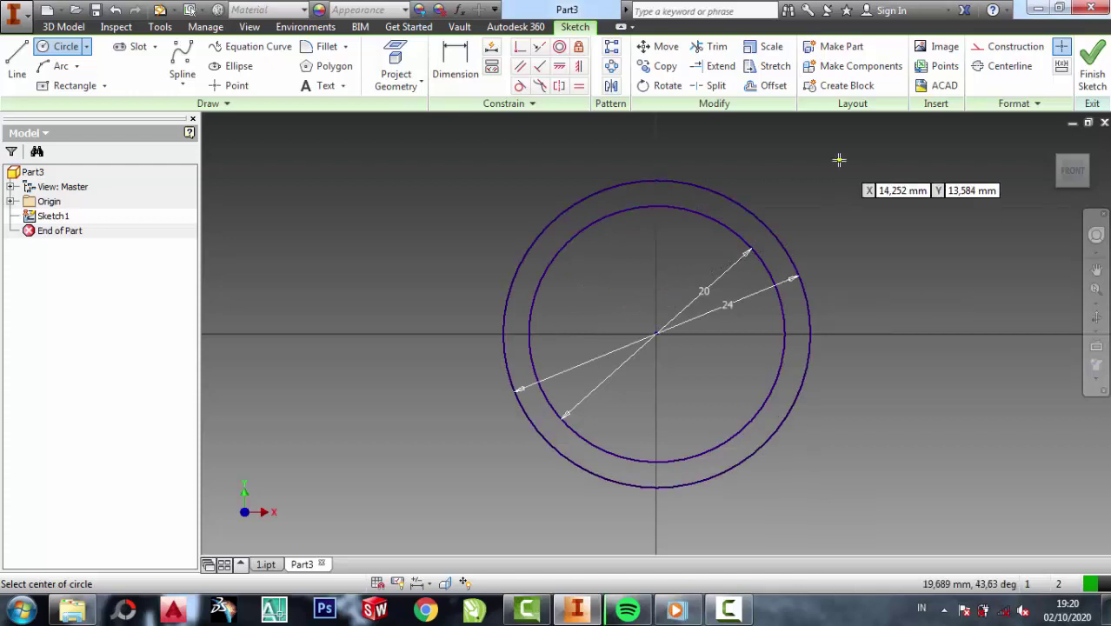
pyautogui.press('Escape')
# Add a 10 mm circle above the origin and dimension its centre 15 mm away.
pyautogui.moveTo(766, 190); pyautogui.dragTo(745, 283, button='middle')
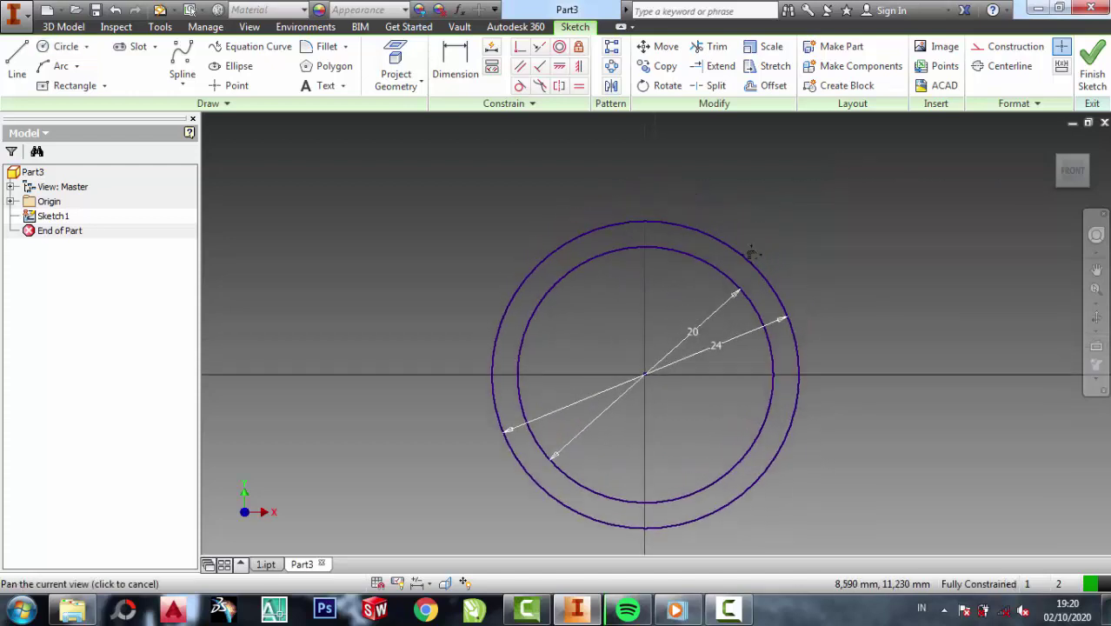
pyautogui.click(65, 46)
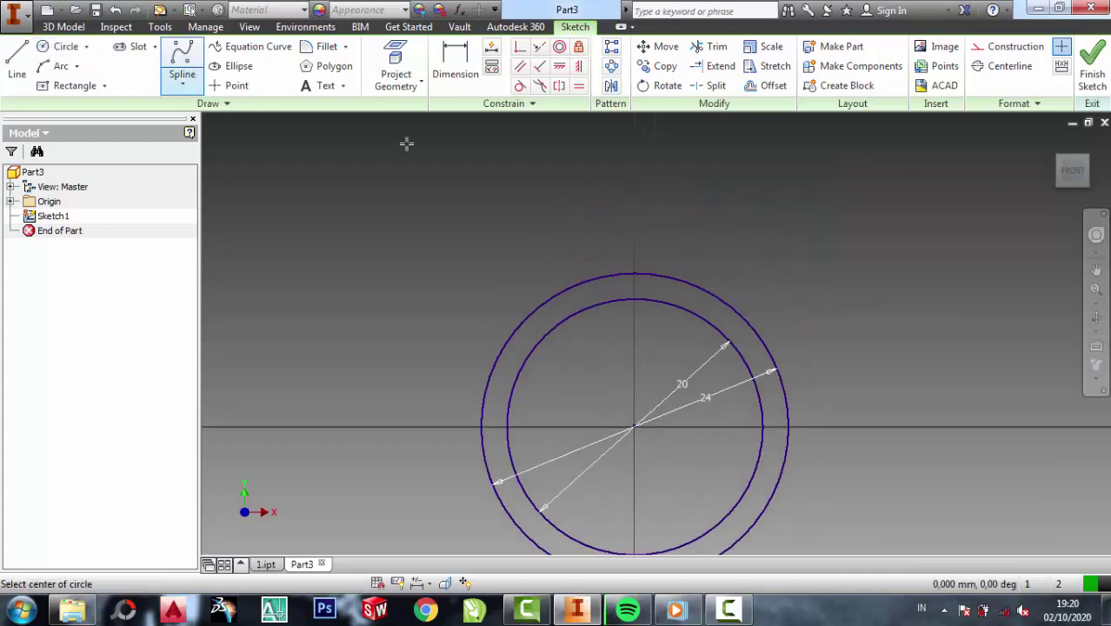
pyautogui.click(634, 171)
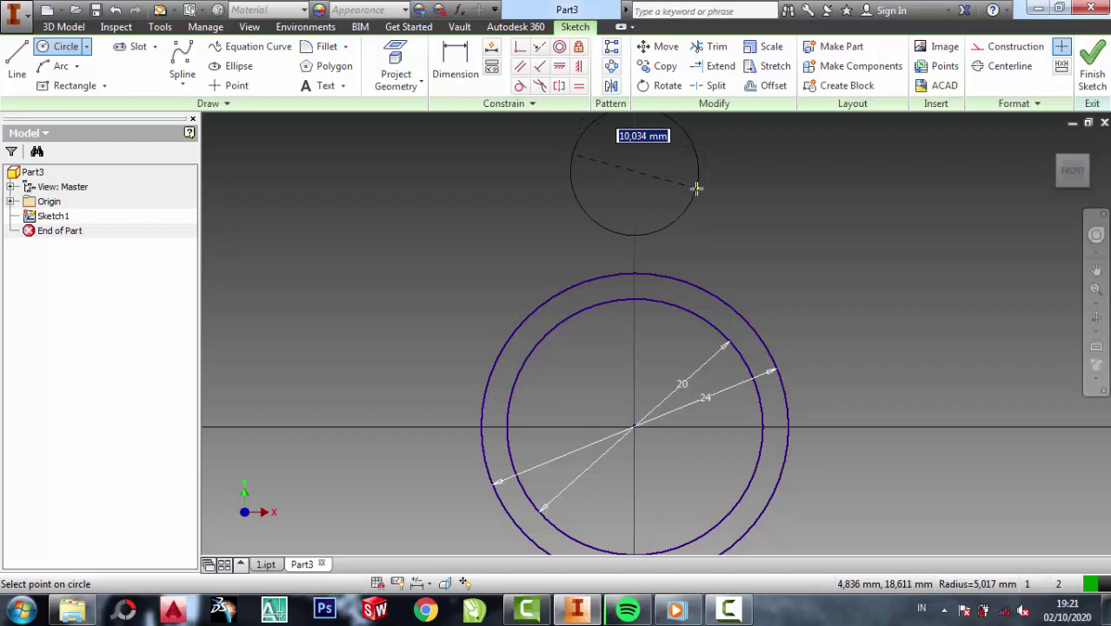
pyautogui.write('10')
pyautogui.press('Return')
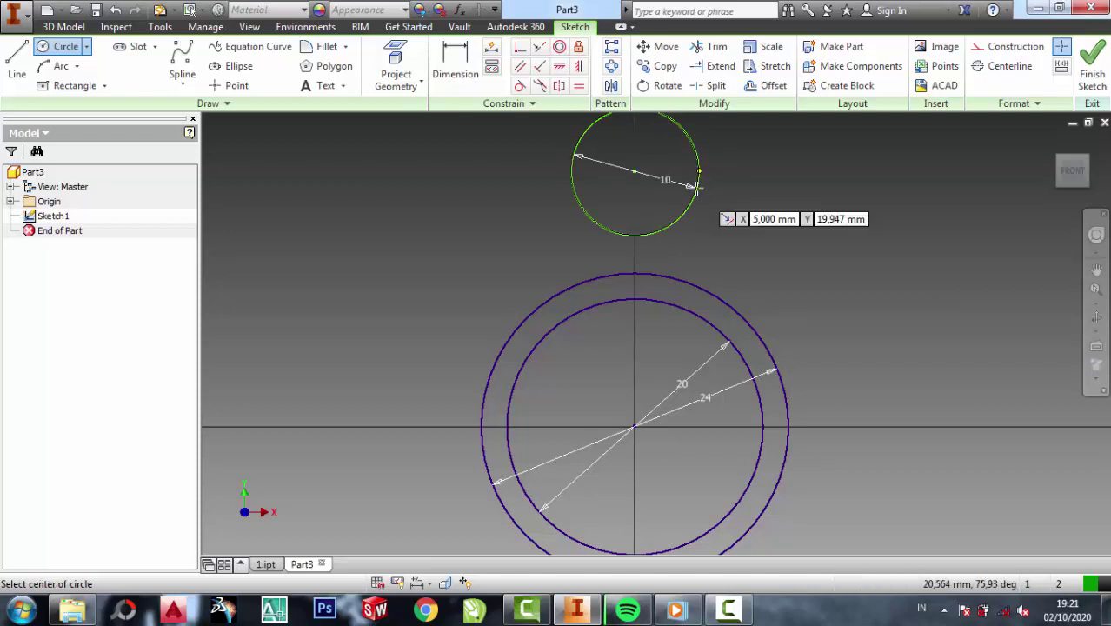
pyautogui.press('Escape')
pyautogui.click(454, 68)
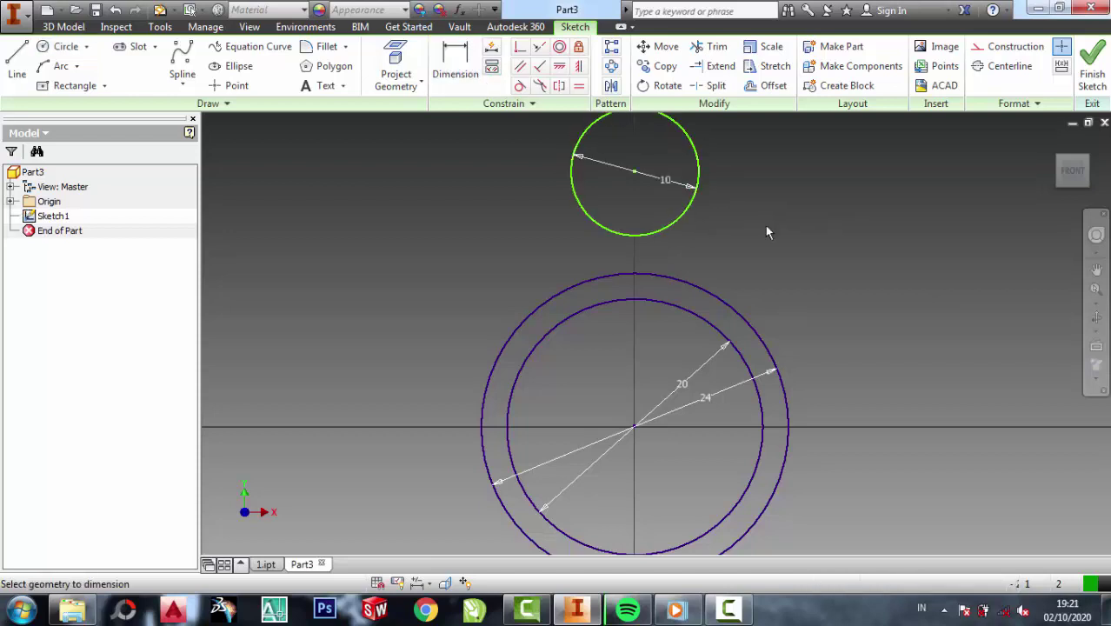
pyautogui.click(706, 176)
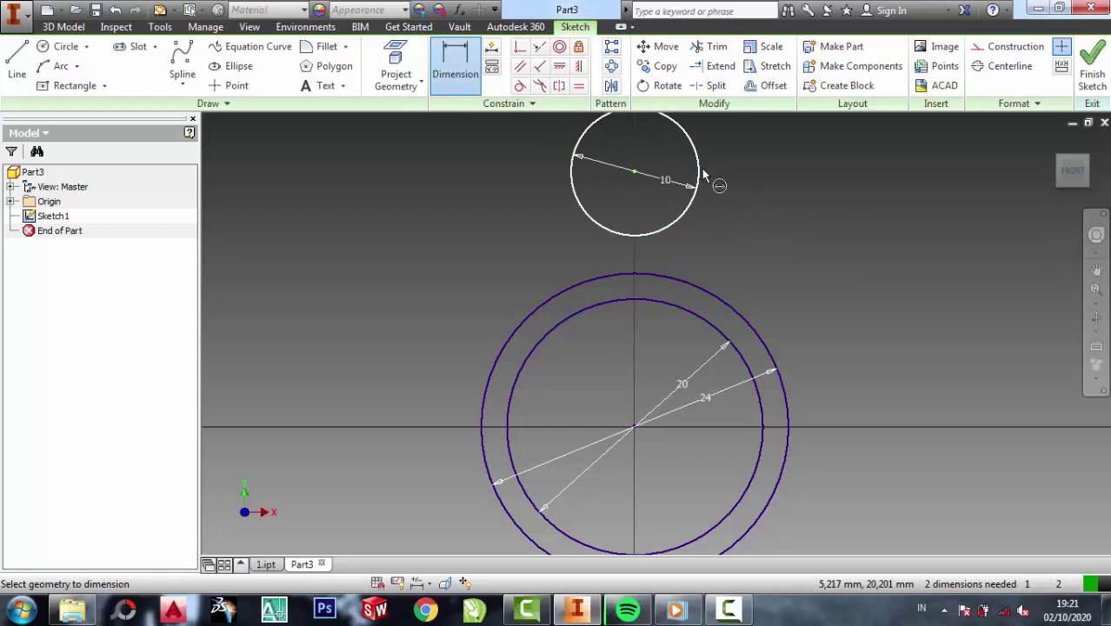
pyautogui.click(633, 426)
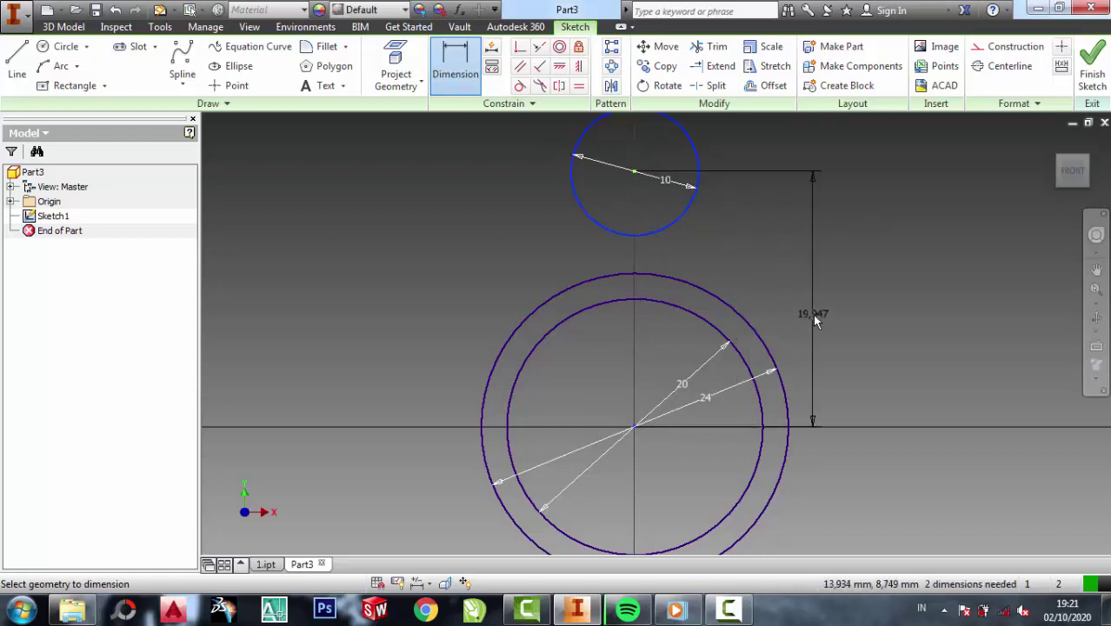
pyautogui.click(813, 314)
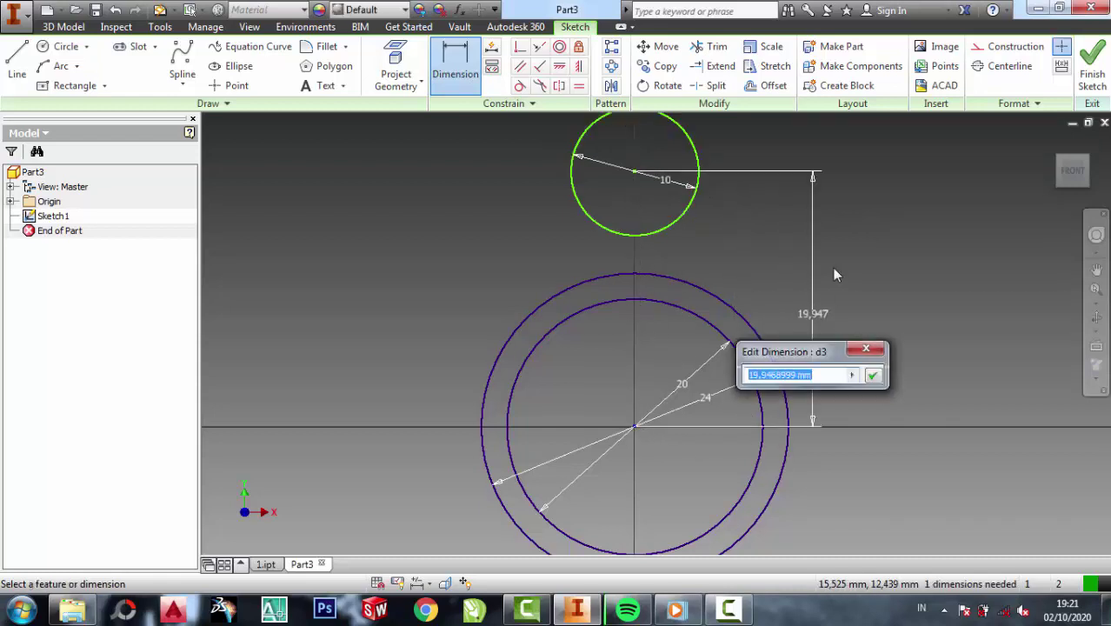
pyautogui.write('15')
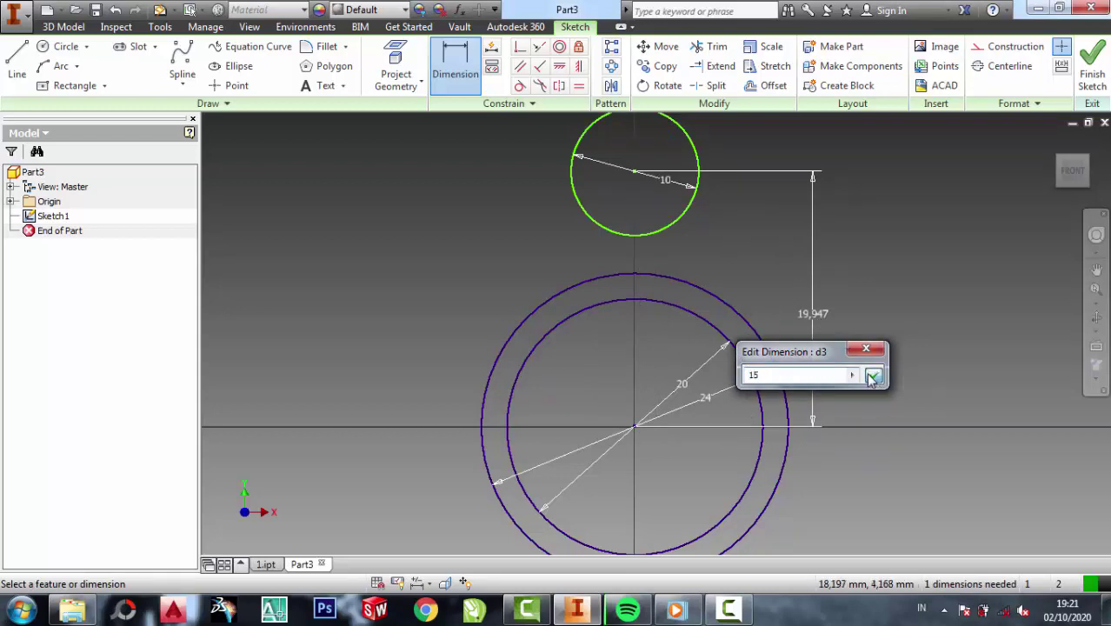
pyautogui.click(873, 377)
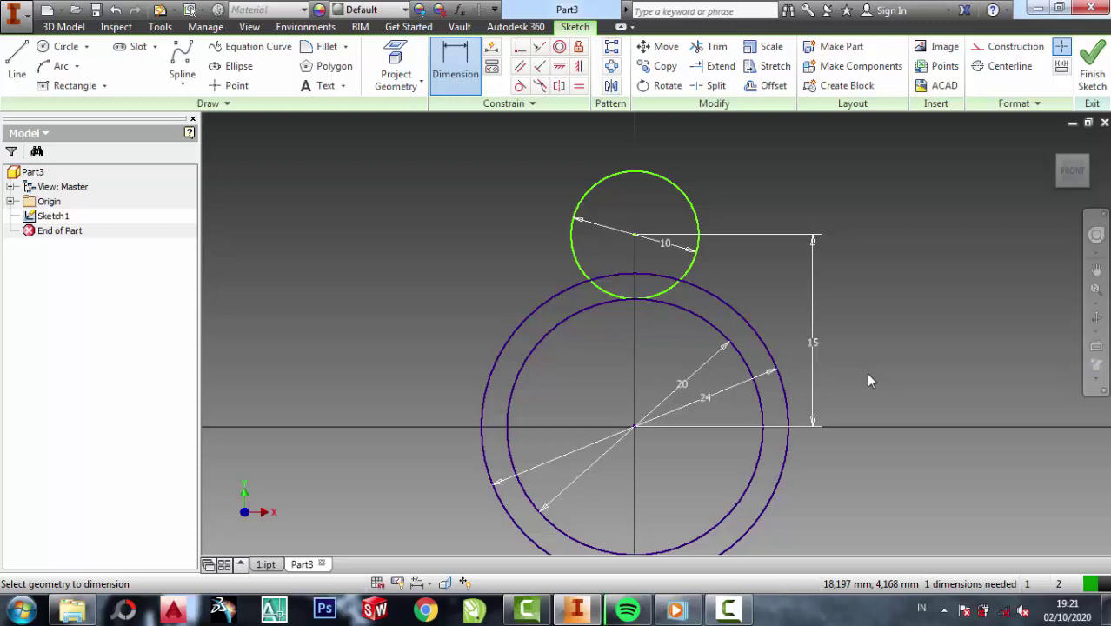
# Draw two tangent lines from each side of the small circle to the outer circle.
pyautogui.click(16, 65)
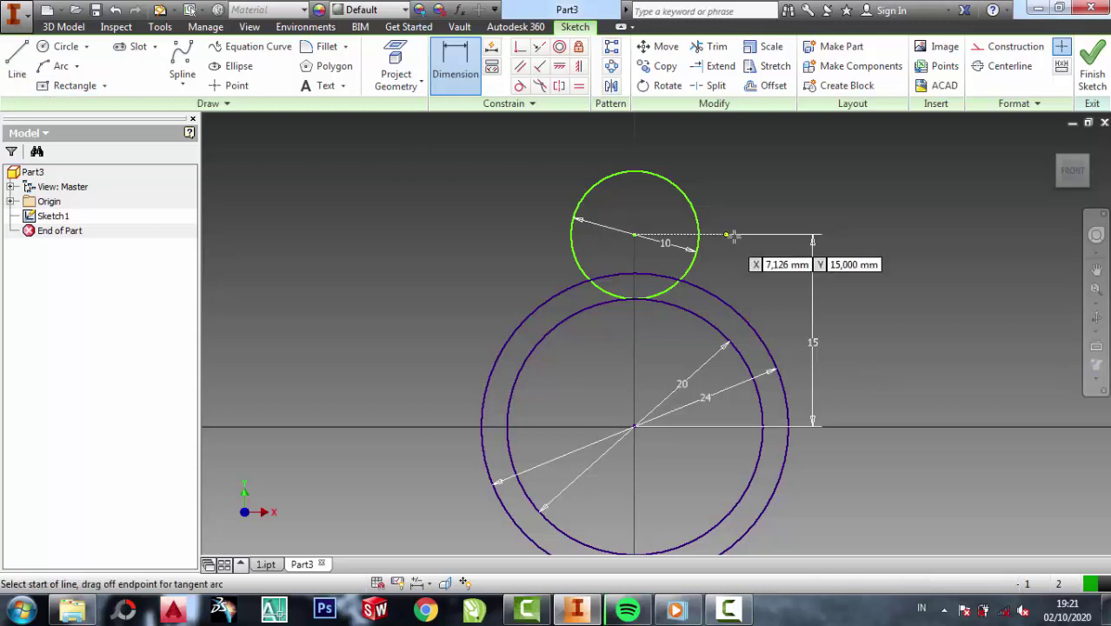
pyautogui.click(699, 234)
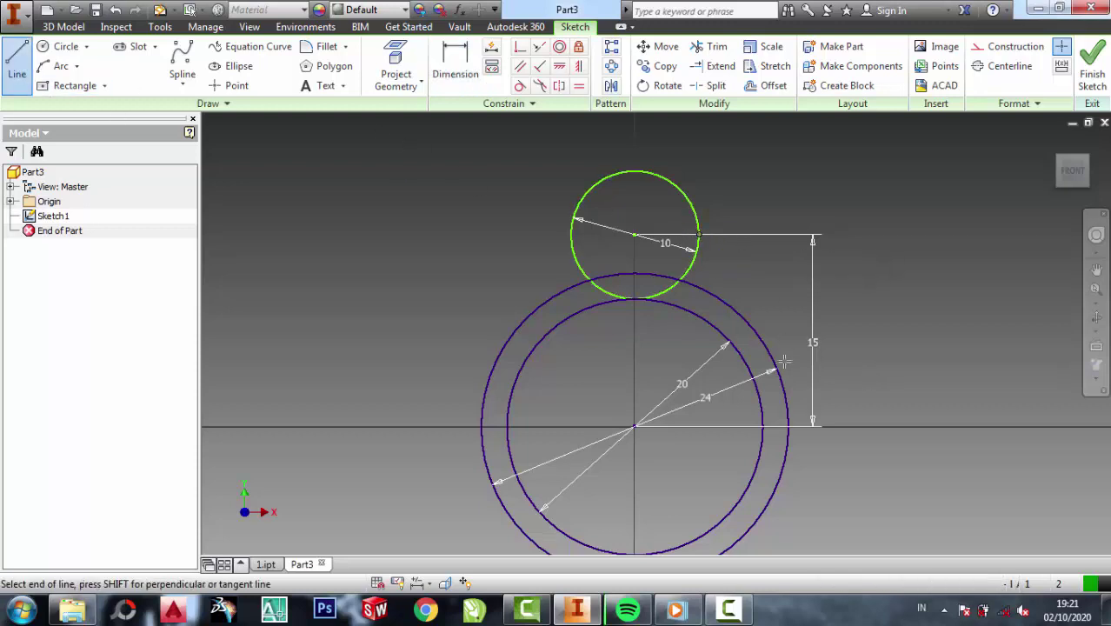
pyautogui.click(788, 427)
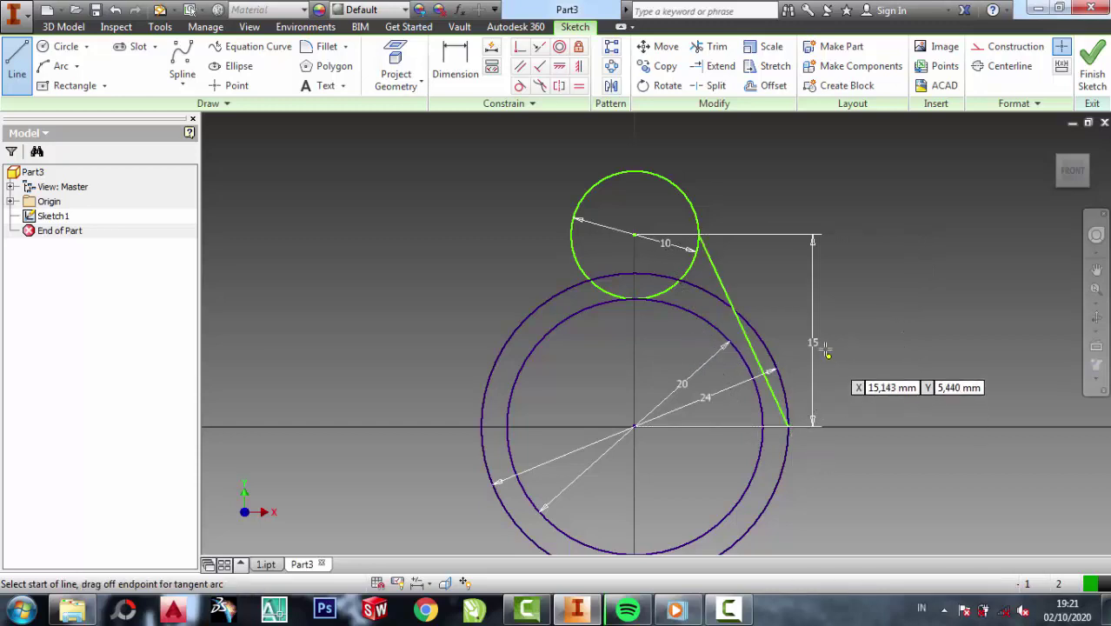
pyautogui.click(569, 233)
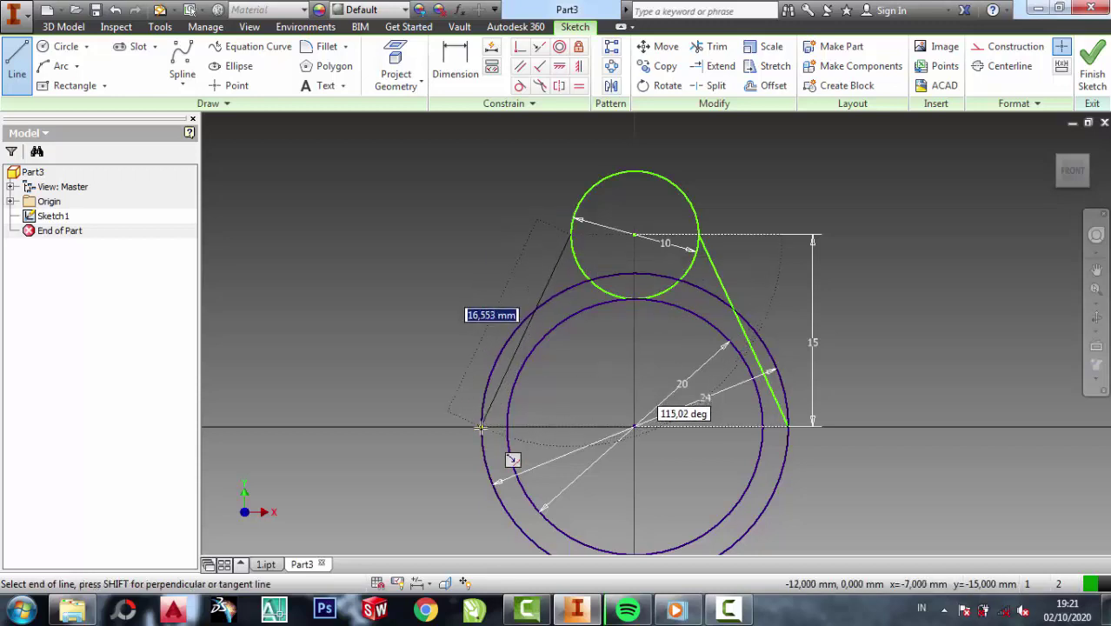
pyautogui.click(483, 426)
pyautogui.press('Escape')
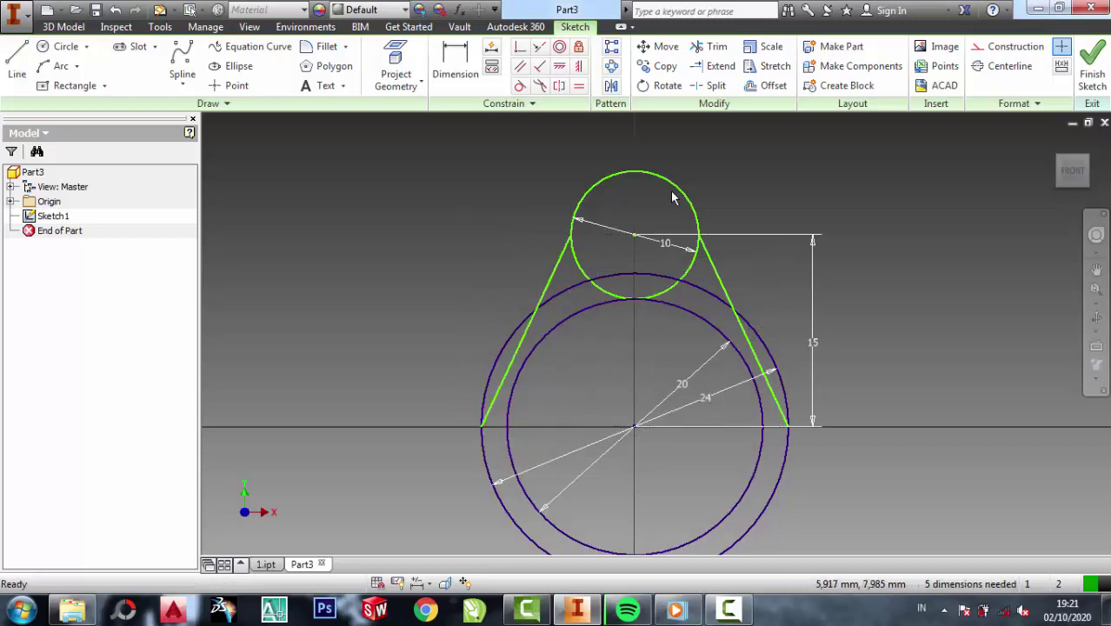
# Trim the small circle's lower arcs and the outer circle's arc between the lines.
pyautogui.click(711, 46)
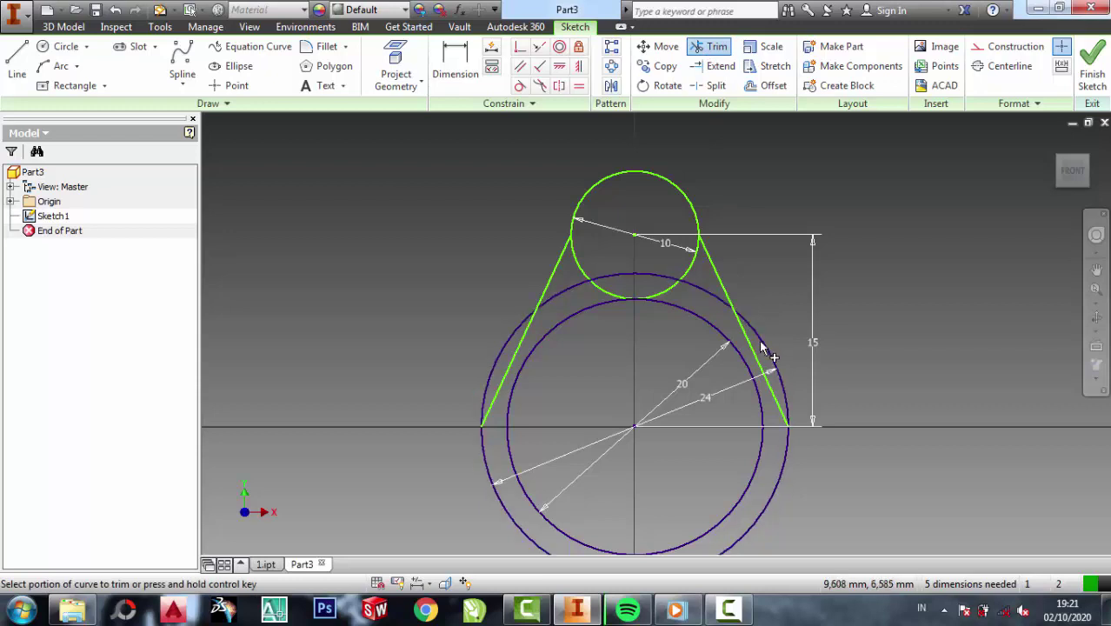
pyautogui.click(768, 358)
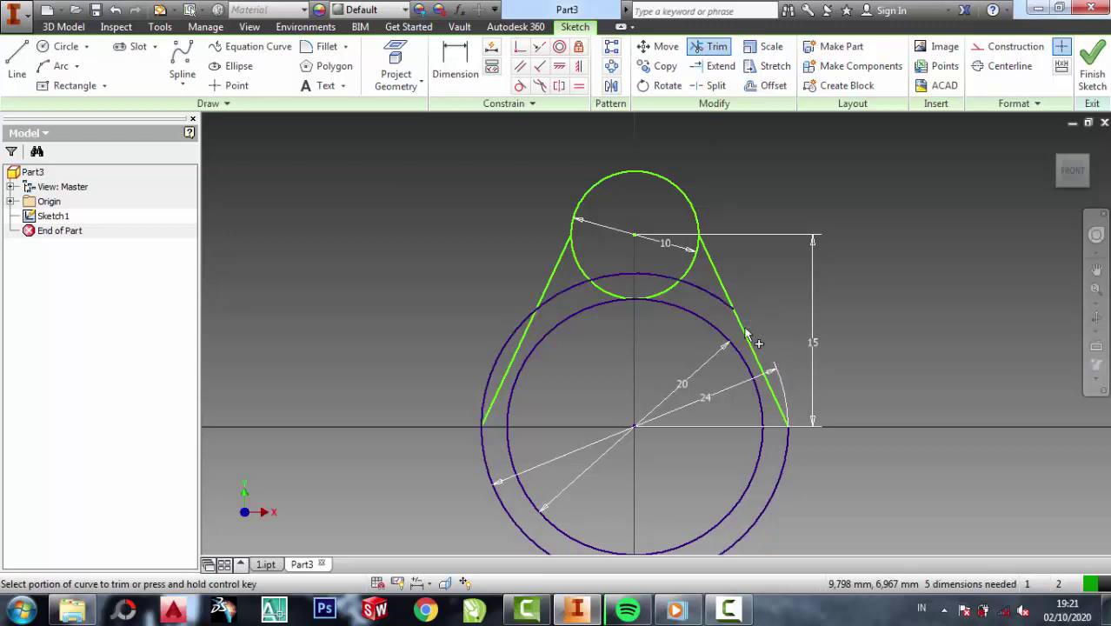
pyautogui.click(682, 277)
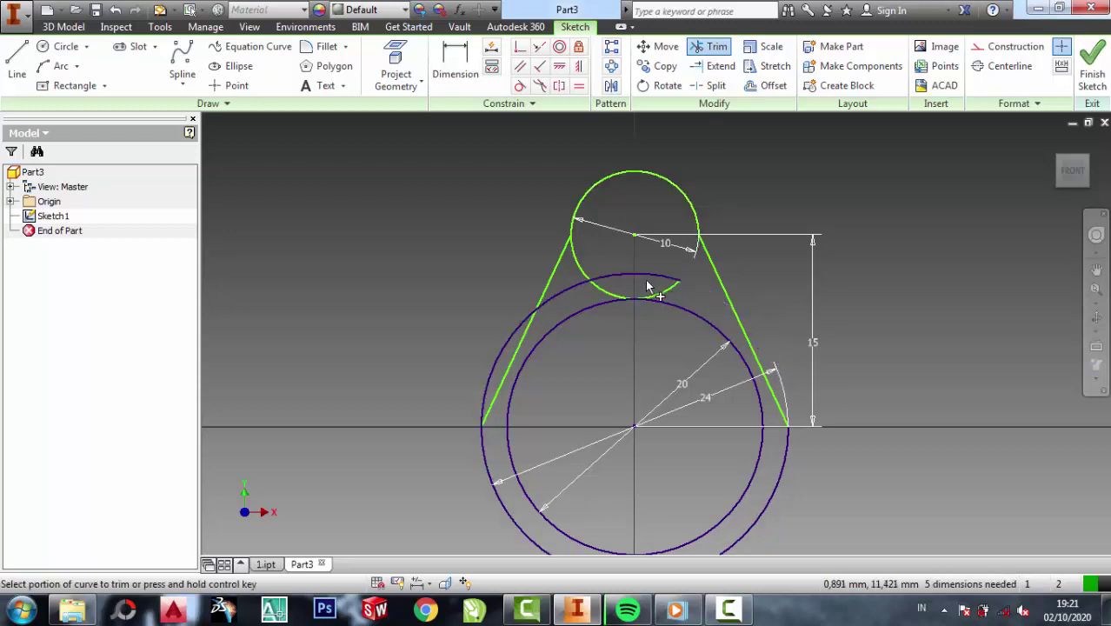
pyautogui.click(596, 291)
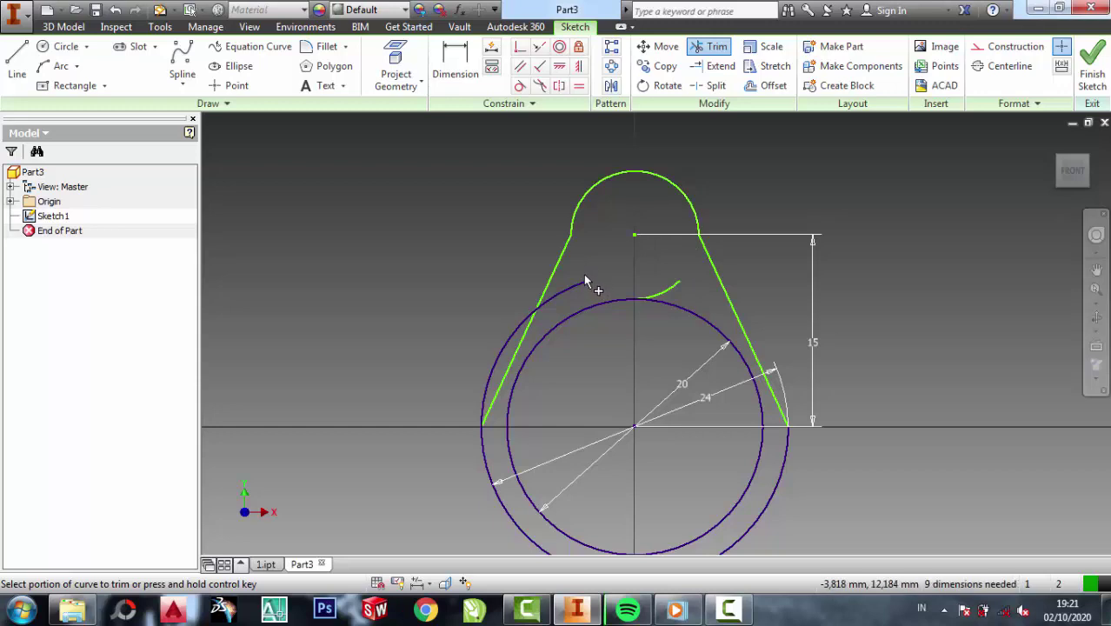
pyautogui.click(500, 363)
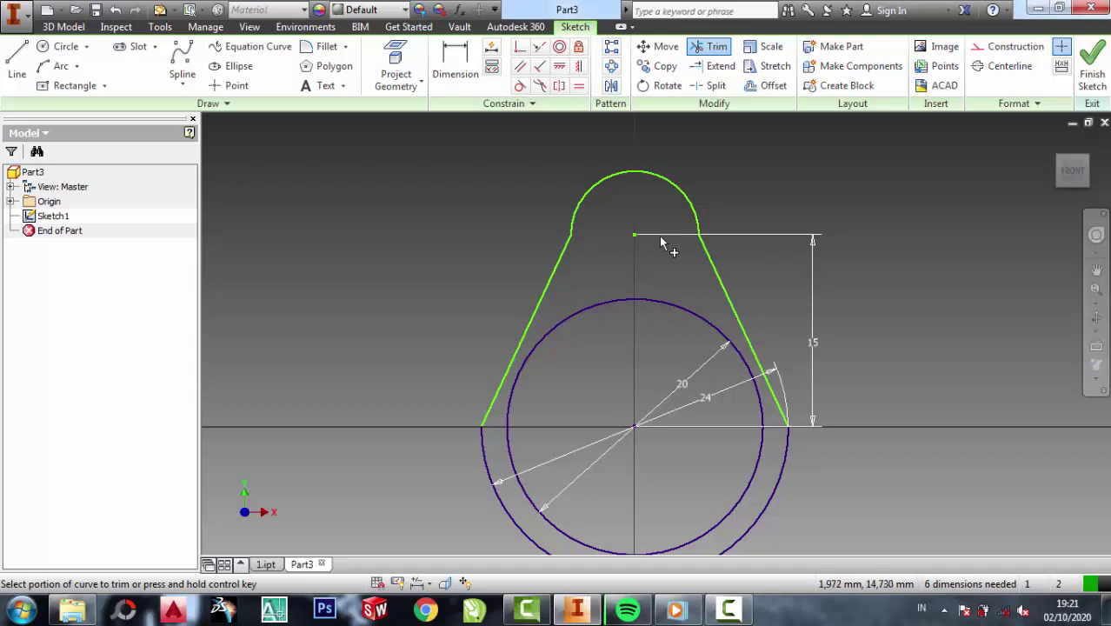
pyautogui.scroll(-3, 658, 235)
pyautogui.scroll(4, 836, 255)
pyautogui.scroll(-1, 782, 261)
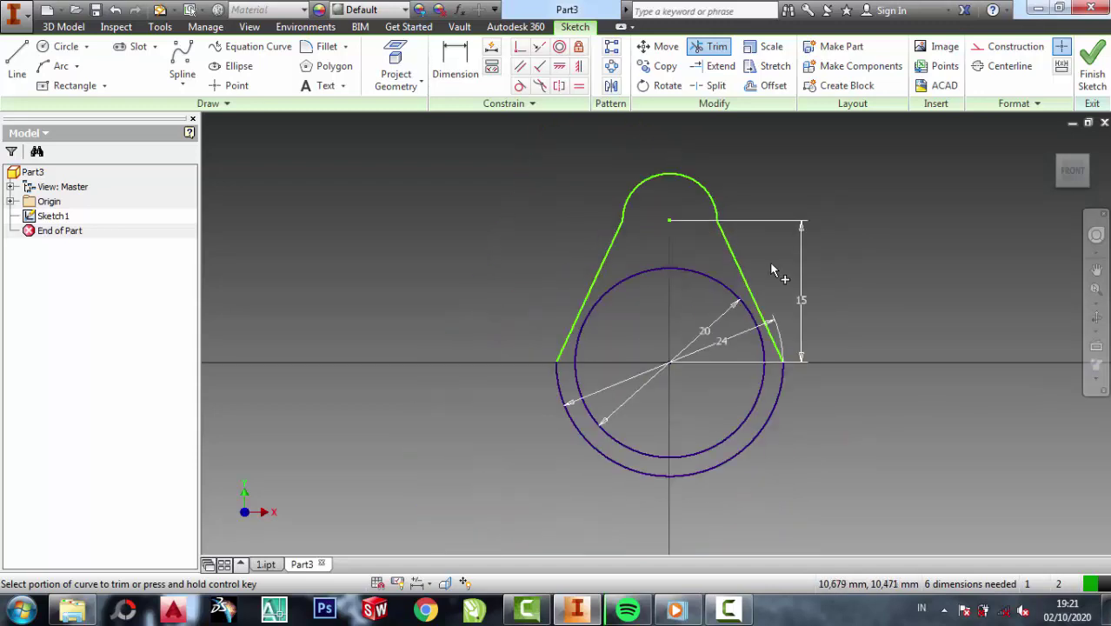
pyautogui.scroll(2, 696, 396)
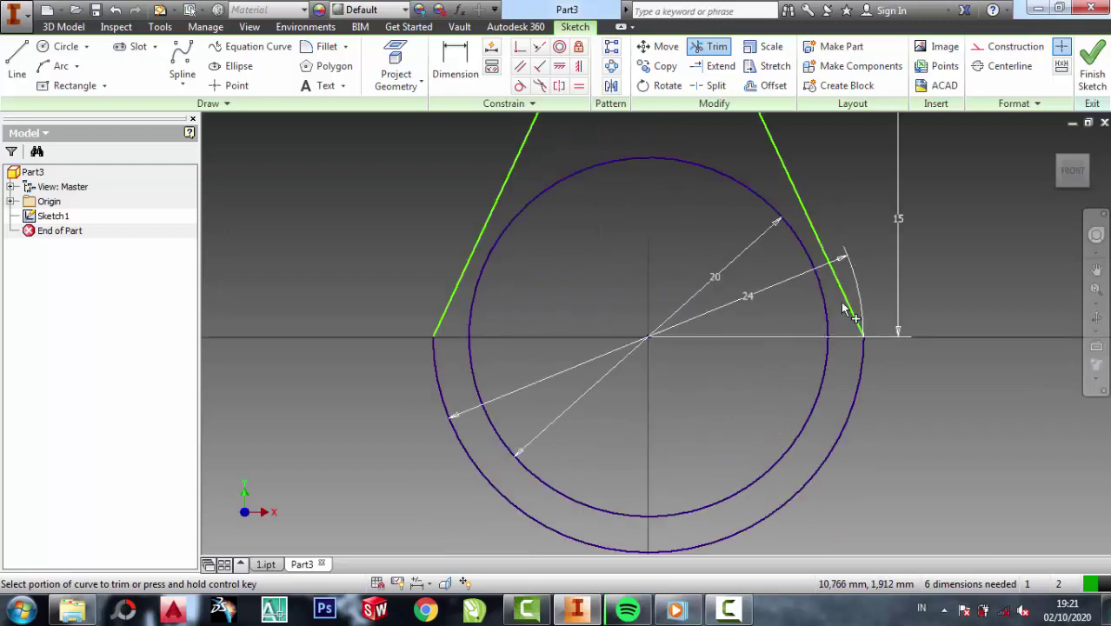
# Exit Trim, undo two trims, and cancel the save prompt.
pyautogui.press('Escape')
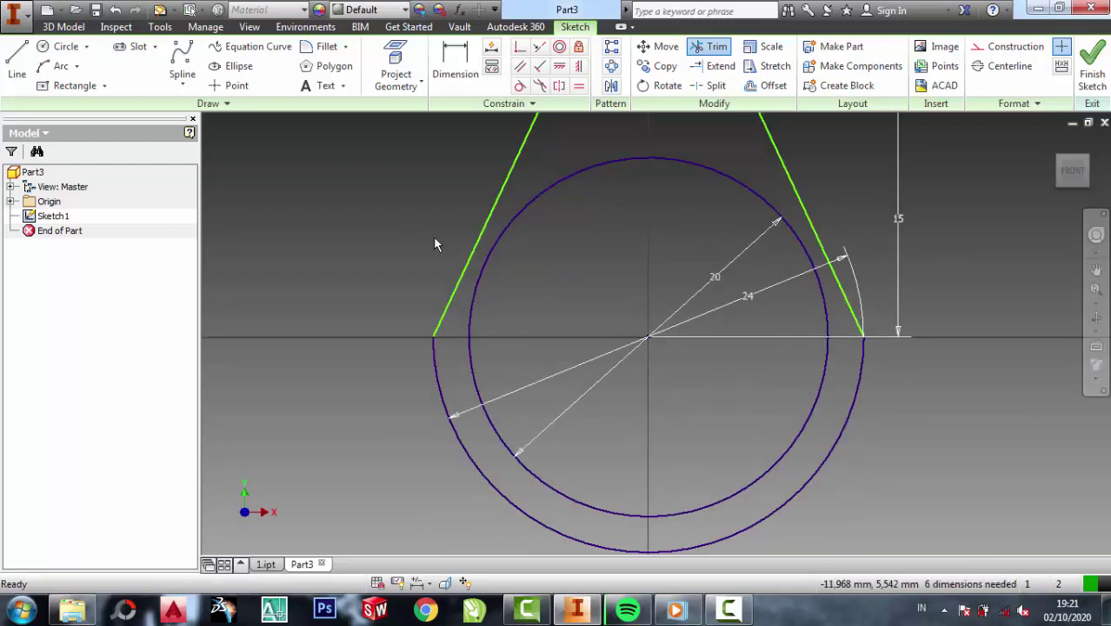
pyautogui.hotkey('ctrl', 'z')
pyautogui.hotkey('ctrl', 'z')
pyautogui.hotkey('ctrl', 'z')
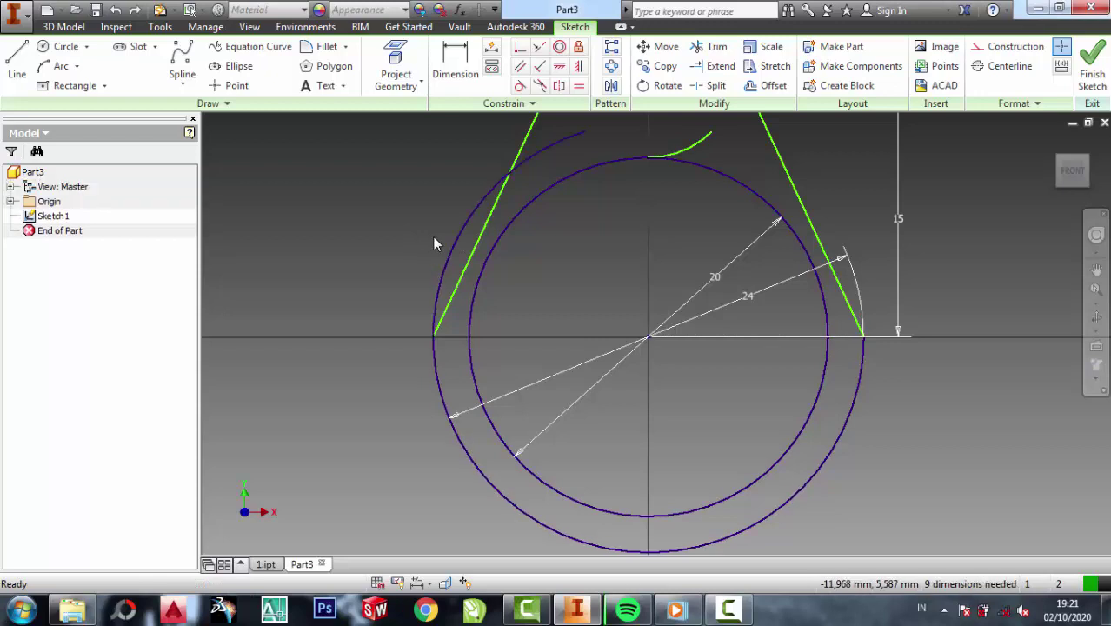
pyautogui.hotkey('ctrl', 'z')
pyautogui.hotkey('ctrl', 's')
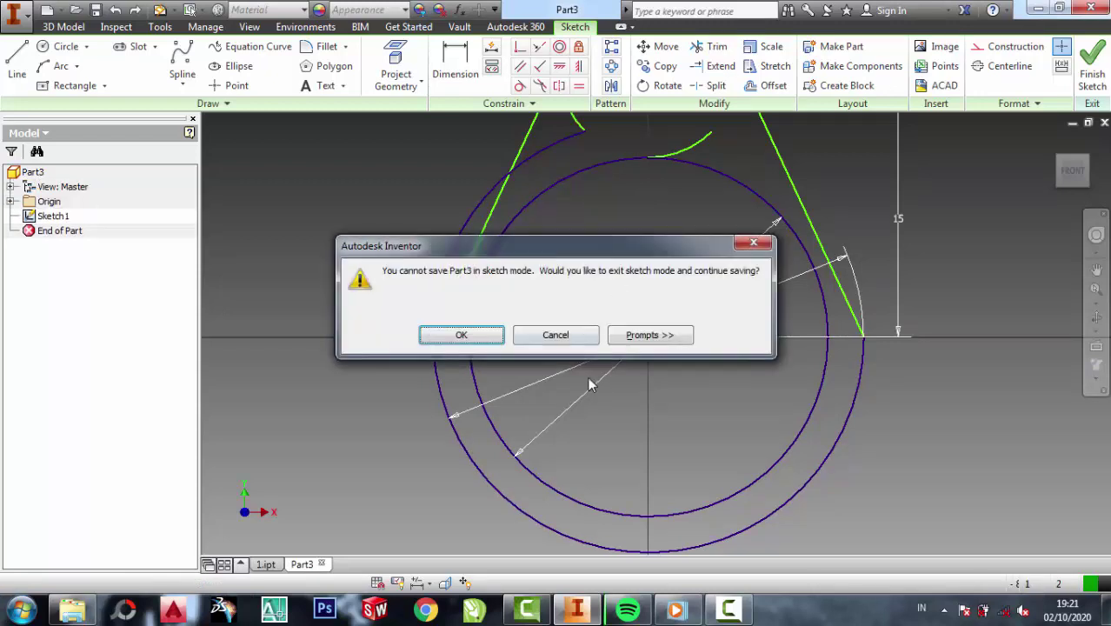
pyautogui.click(557, 337)
pyautogui.scroll(2, 708, 315)
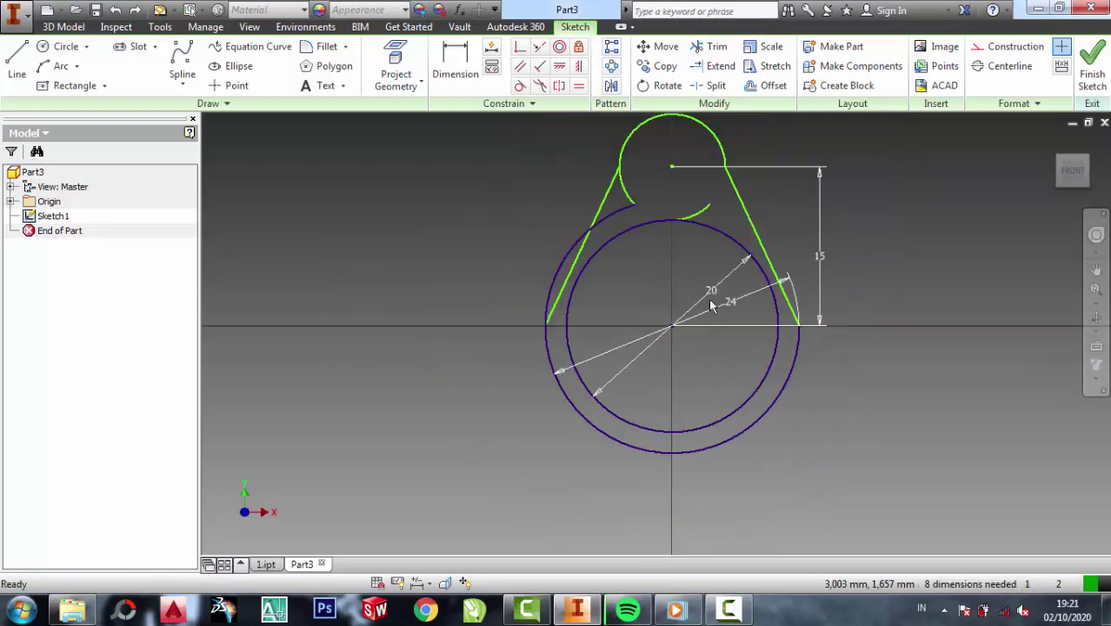
# Undo back past the tangent lines, then redo the lines and trims to restore the teardrop.
pyautogui.hotkey('ctrl', 'z')
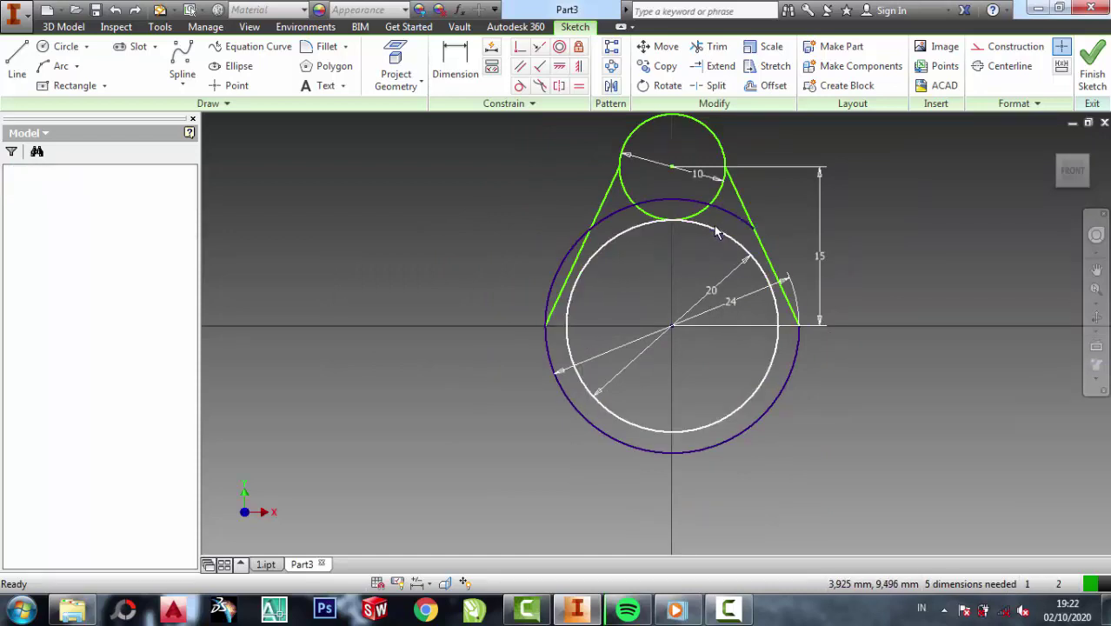
pyautogui.scroll(-2, 777, 213)
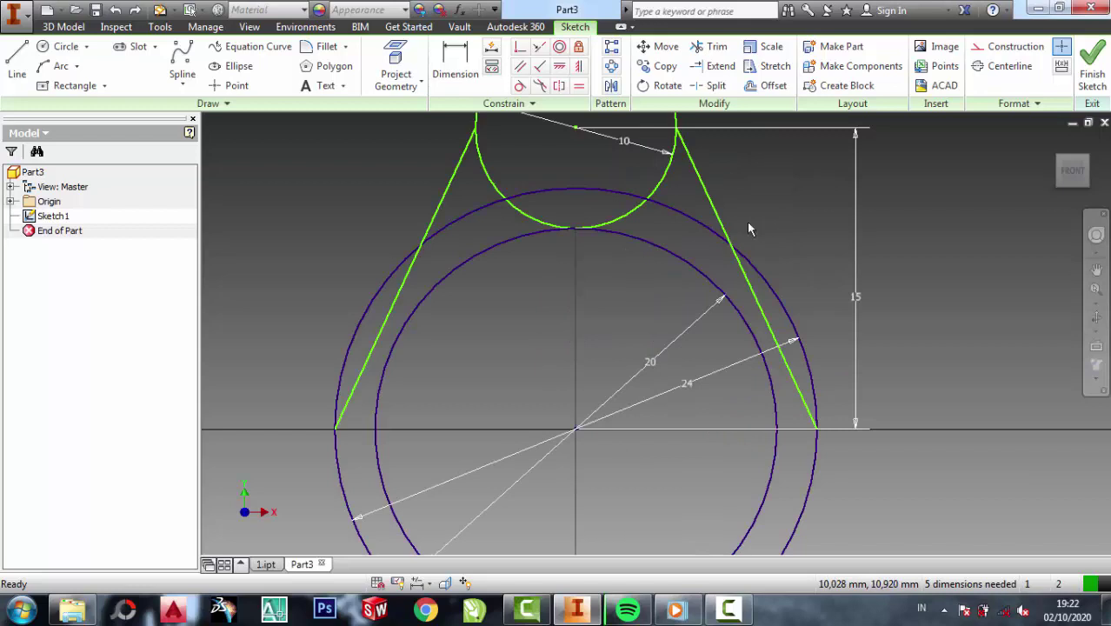
pyautogui.scroll(2, 748, 228)
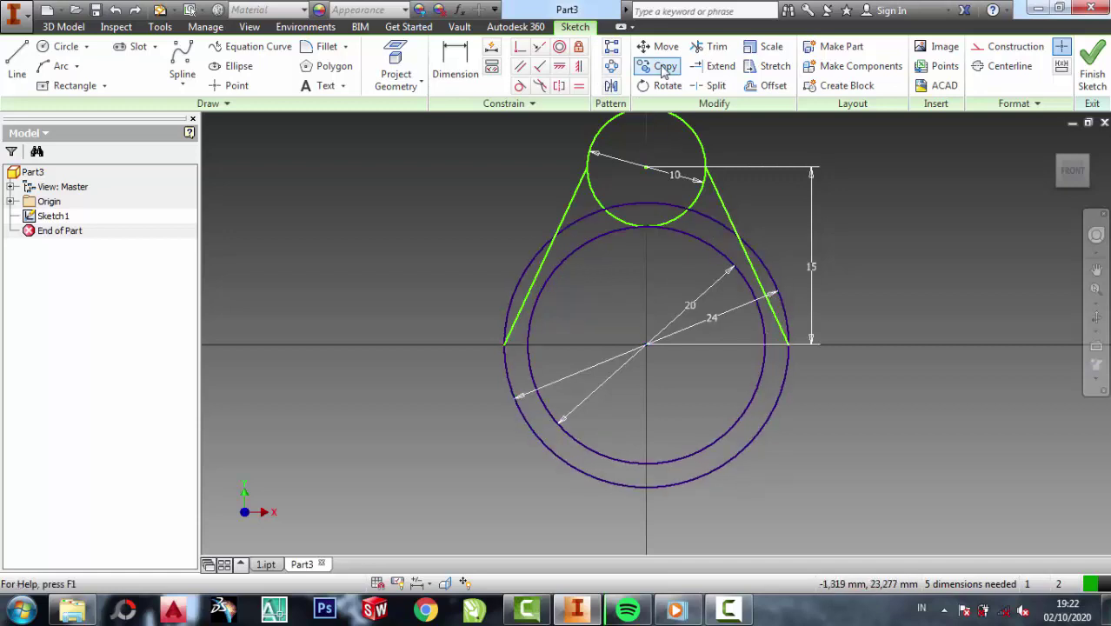
pyautogui.click(114, 11)
pyautogui.click(115, 11)
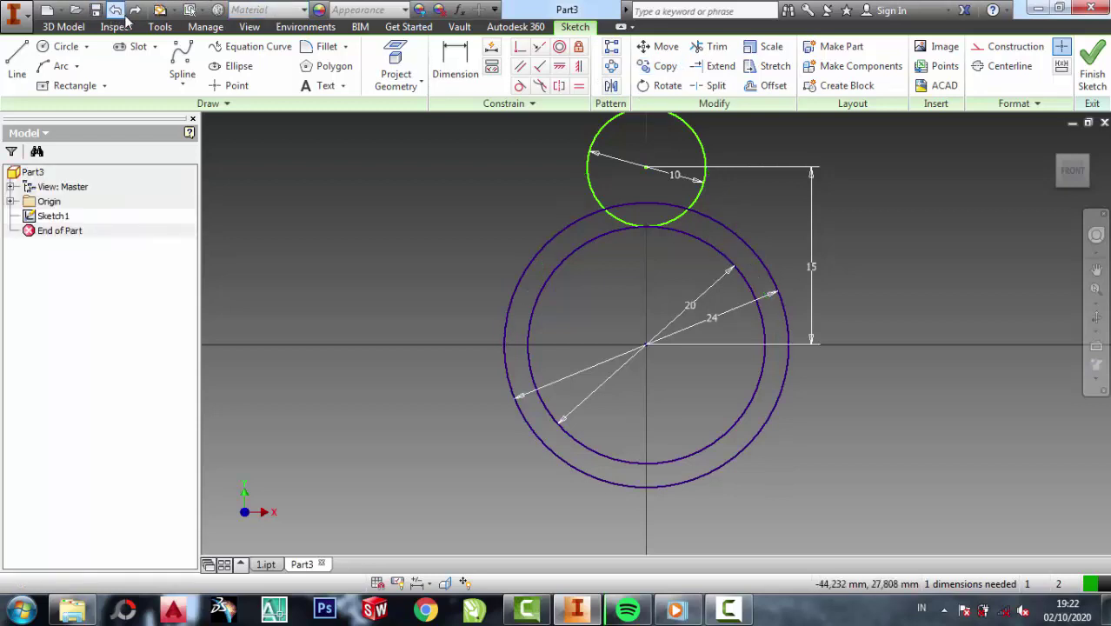
pyautogui.click(135, 10)
pyautogui.click(135, 11)
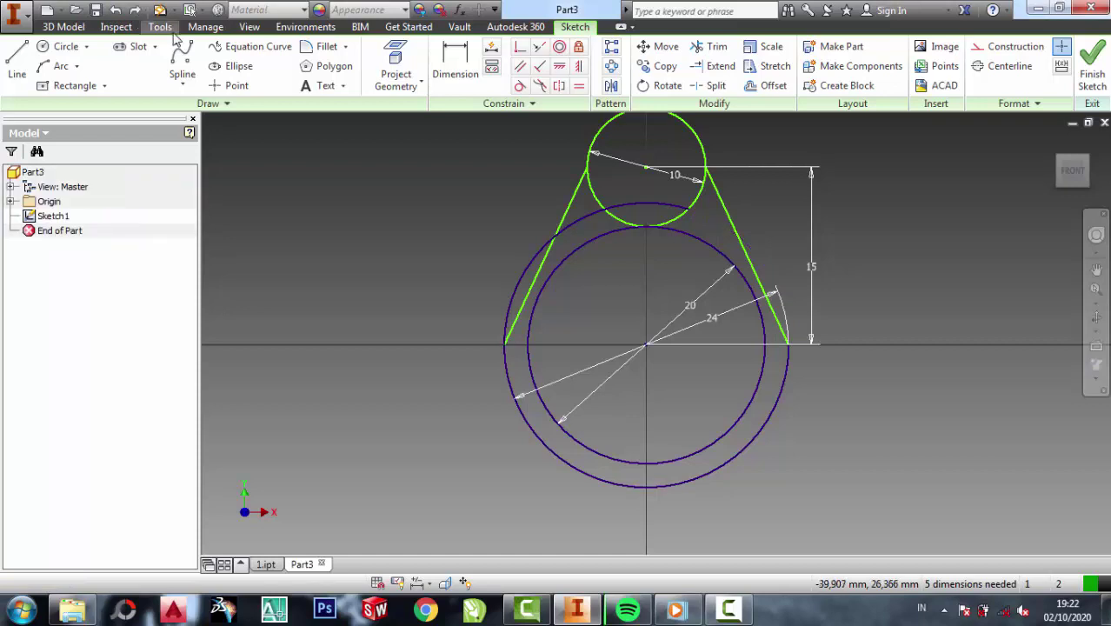
pyautogui.click(135, 10)
pyautogui.click(135, 10)
pyautogui.click(135, 11)
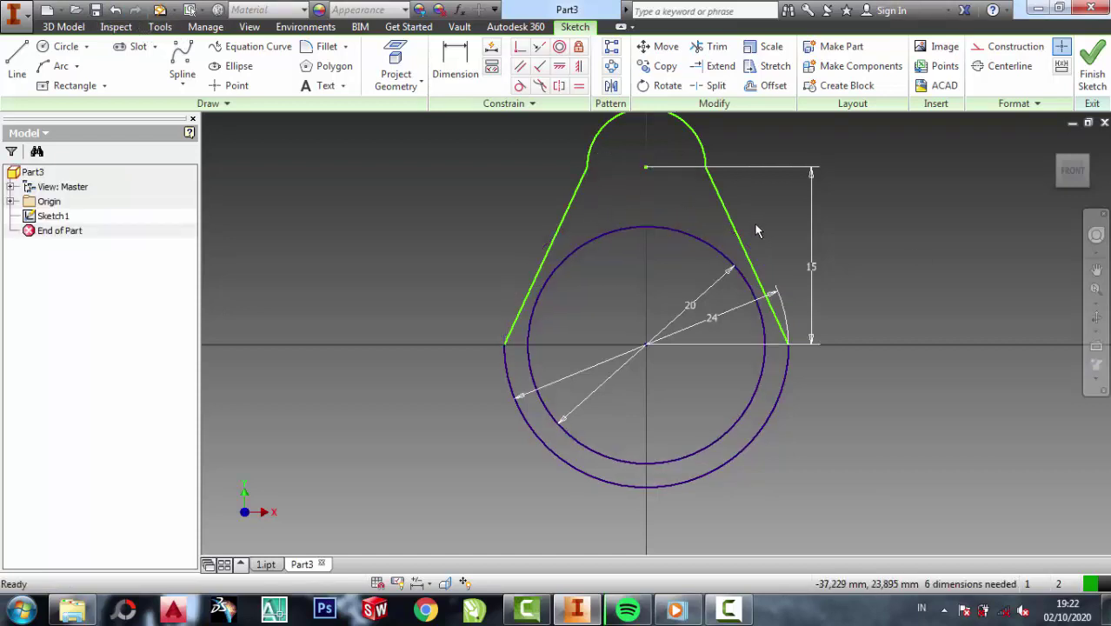
# Finish the sketch and extrude the teardrop profile 5 mm thick.
pyautogui.click(1084, 70)
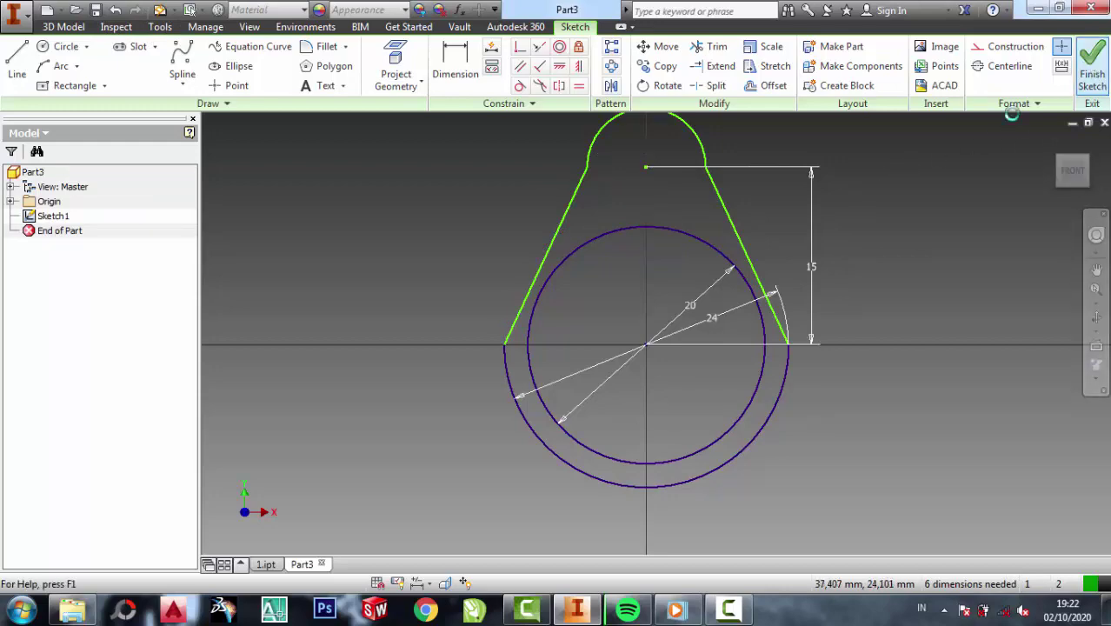
pyautogui.click(130, 70)
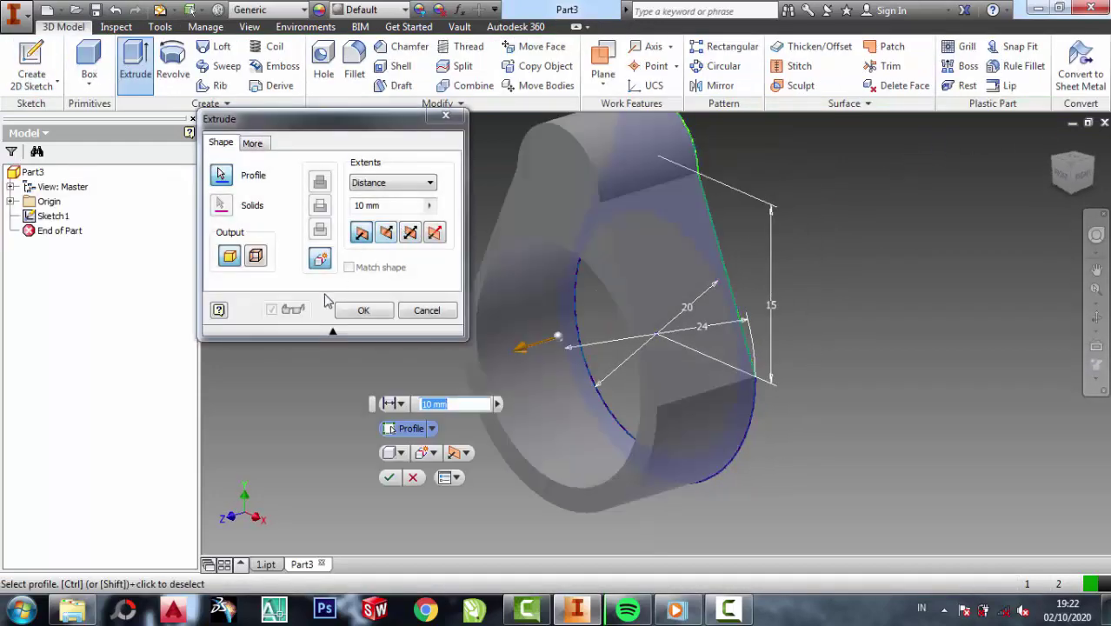
pyautogui.click(391, 202)
pyautogui.write('5')
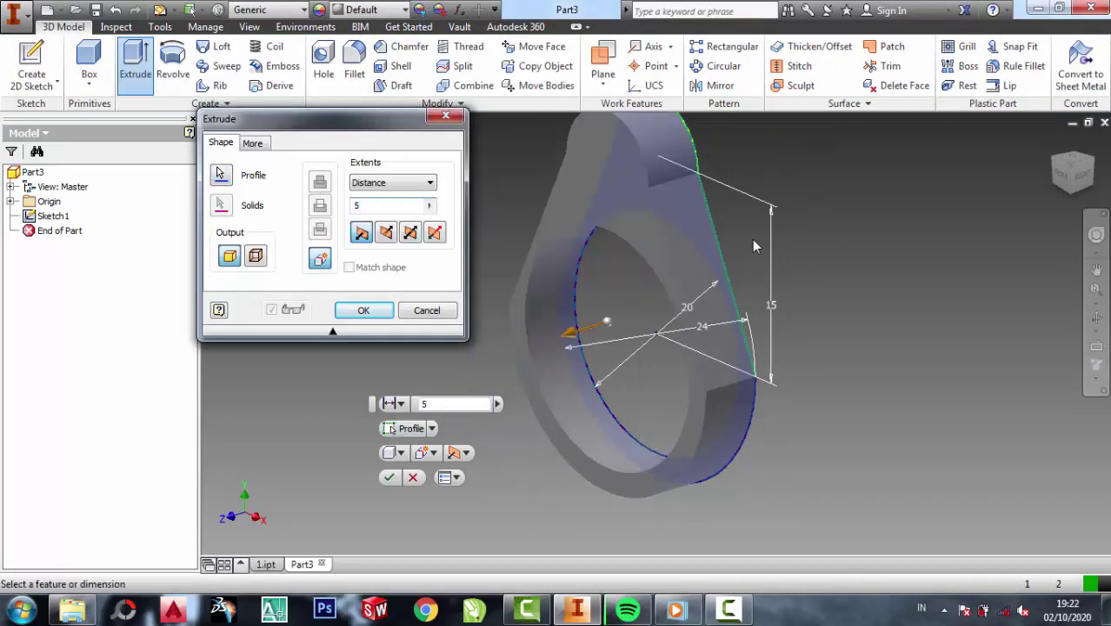
pyautogui.scroll(2, 749, 227)
pyautogui.scroll(2, 695, 174)
pyautogui.scroll(2, 671, 149)
pyautogui.scroll(-3, 671, 159)
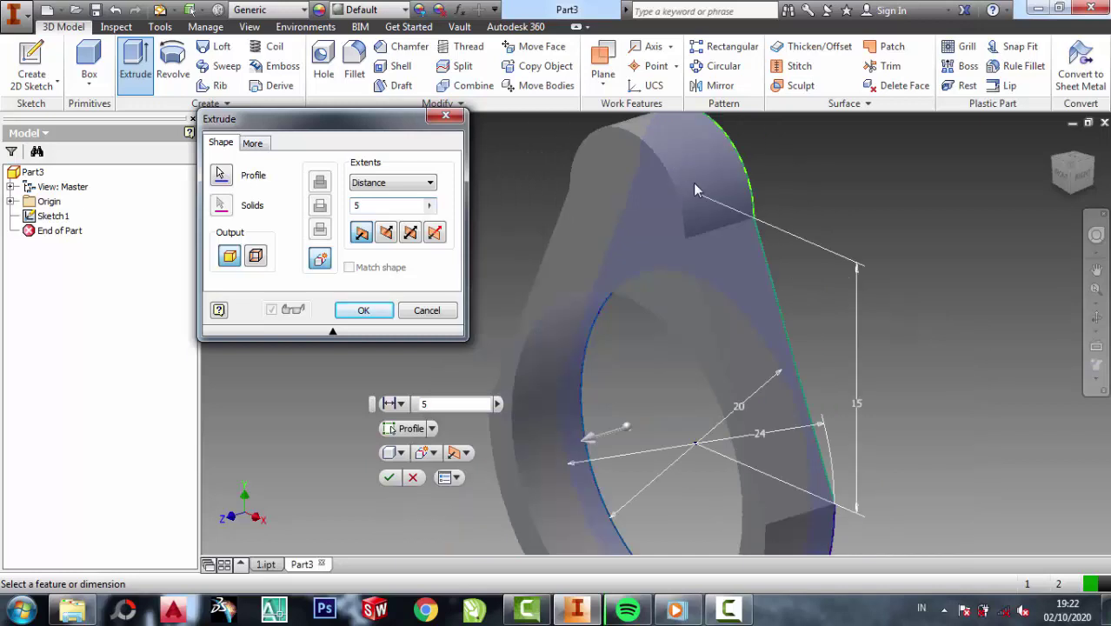
pyautogui.scroll(-2, 692, 183)
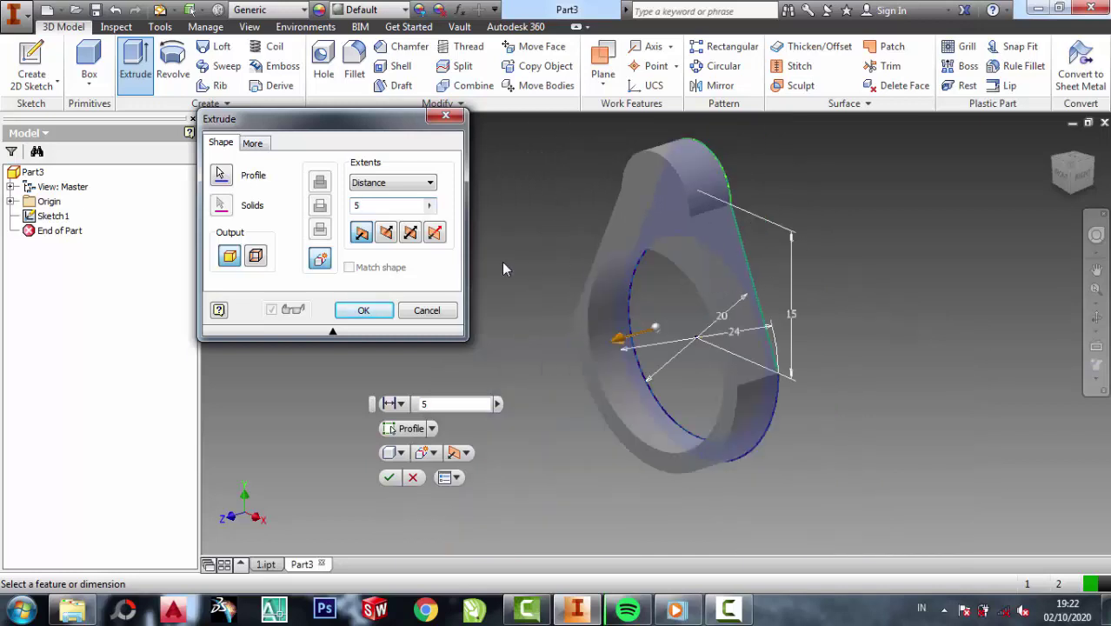
pyautogui.click(363, 311)
pyautogui.scroll(4, 709, 179)
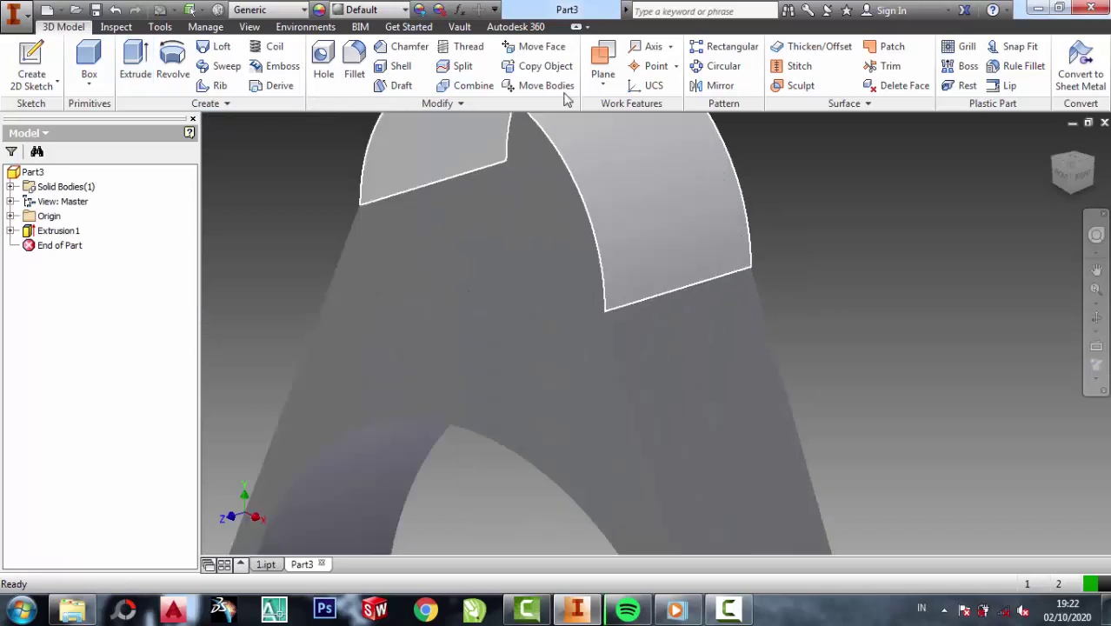
# Fillet the first side edge of the teardrop with radius 20.
pyautogui.click(353, 65)
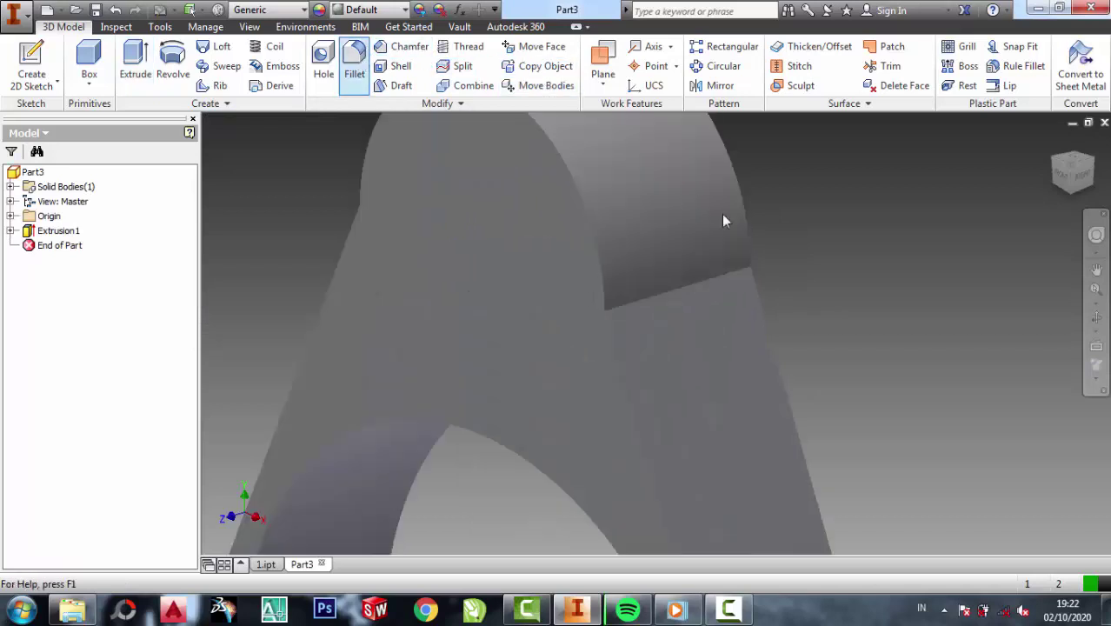
pyautogui.click(726, 274)
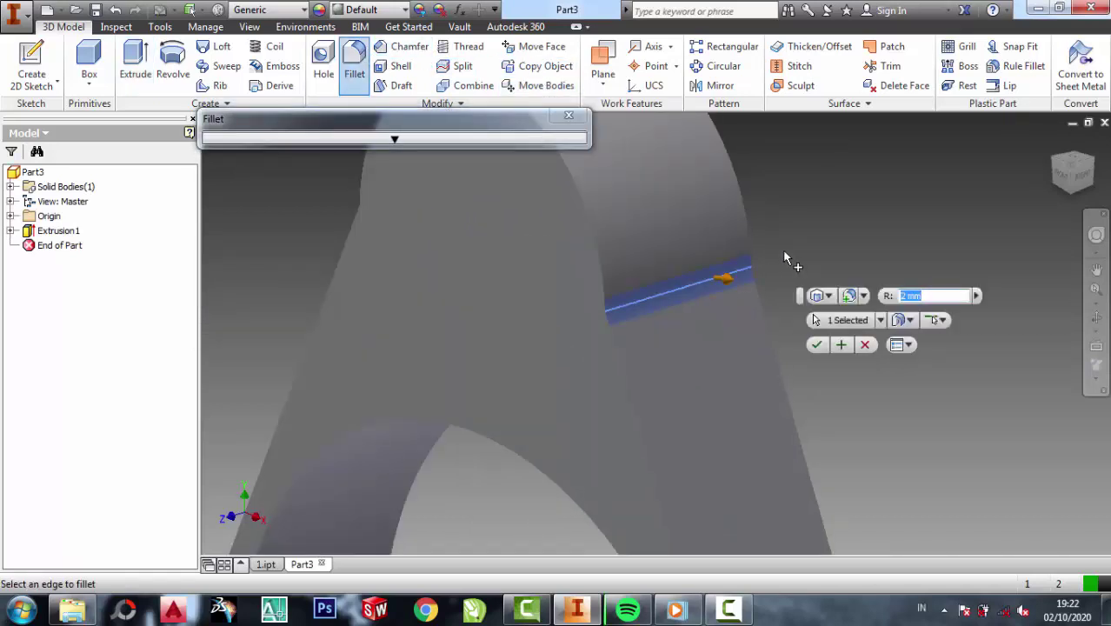
pyautogui.write('5')
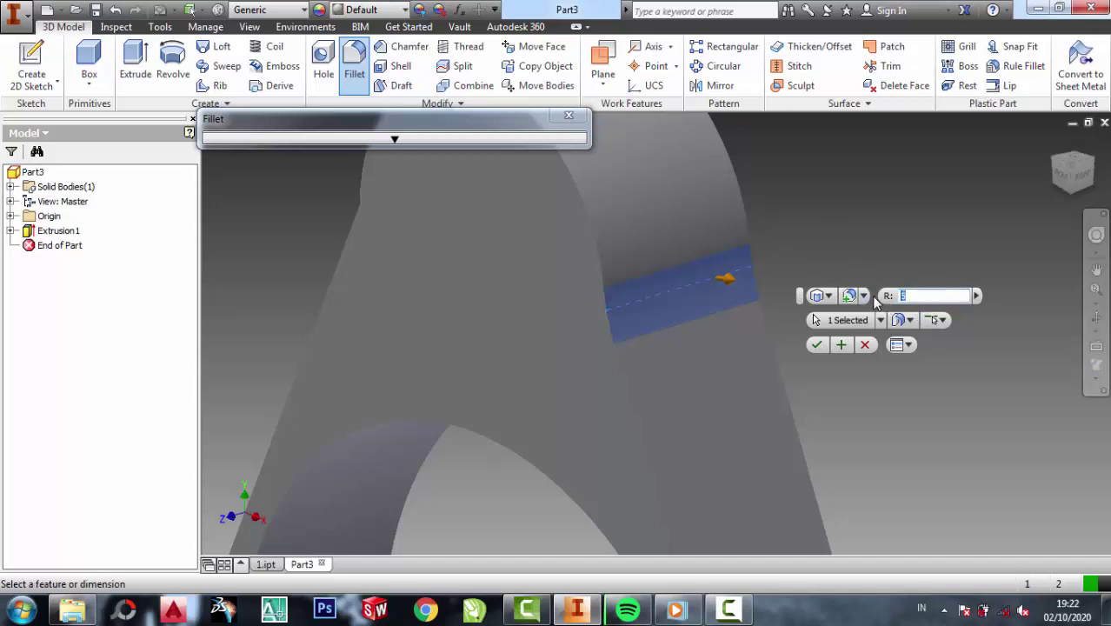
pyautogui.write('0')
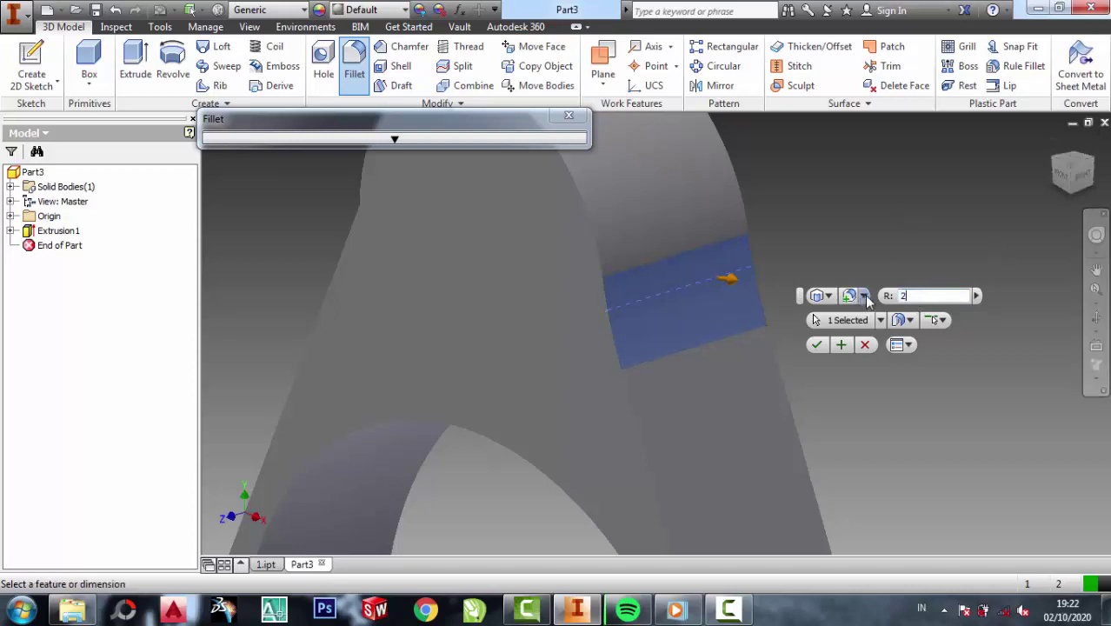
pyautogui.write('0')
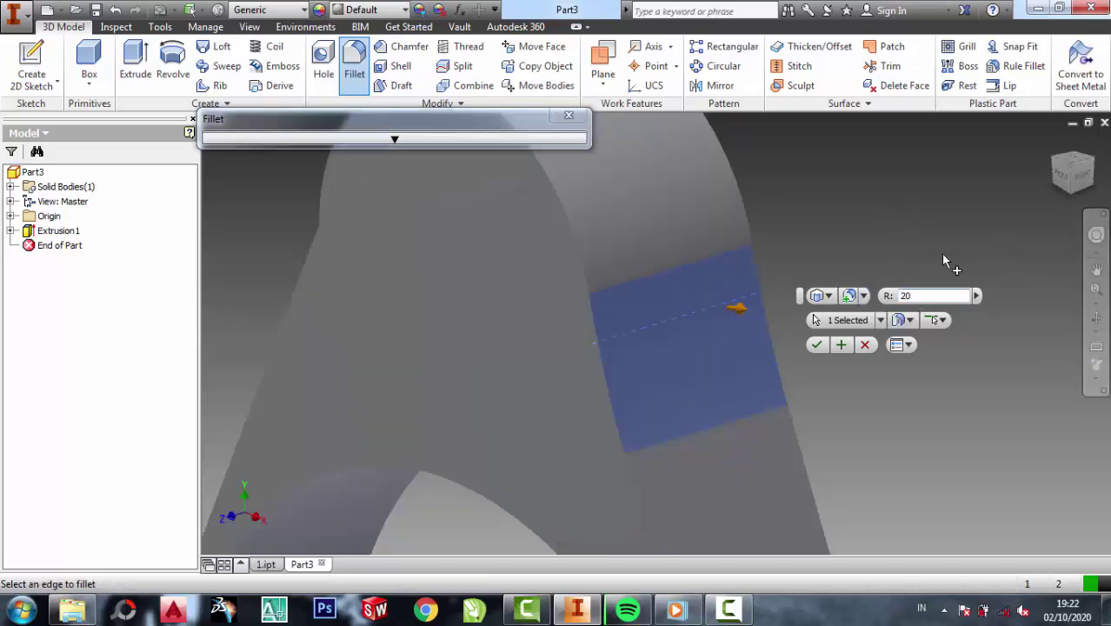
pyautogui.click(816, 344)
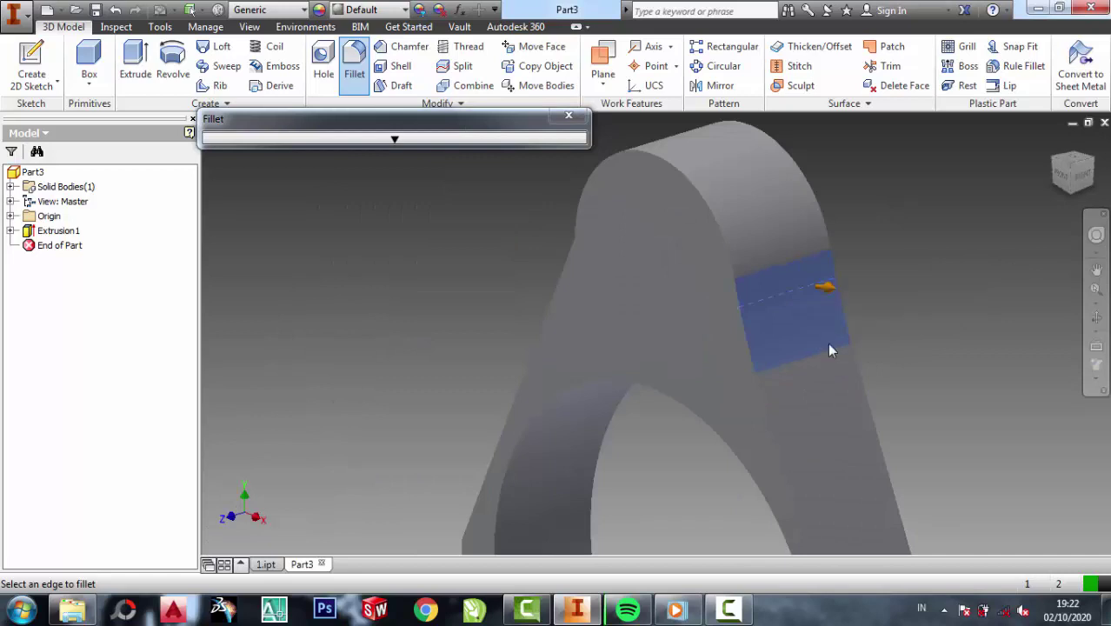
# Orbit to the front and fillet the opposite side edge with the same radius.
pyautogui.click(1096, 320)
pyautogui.moveTo(796, 313)
pyautogui.mouseDown()
pyautogui.moveTo(767, 308)
pyautogui.moveTo(831, 293)
pyautogui.moveTo(782, 310)
pyautogui.moveTo(861, 312)
pyautogui.moveTo(632, 193)
pyautogui.mouseUp()
pyautogui.rightClick(622, 171)
pyautogui.click(624, 168)
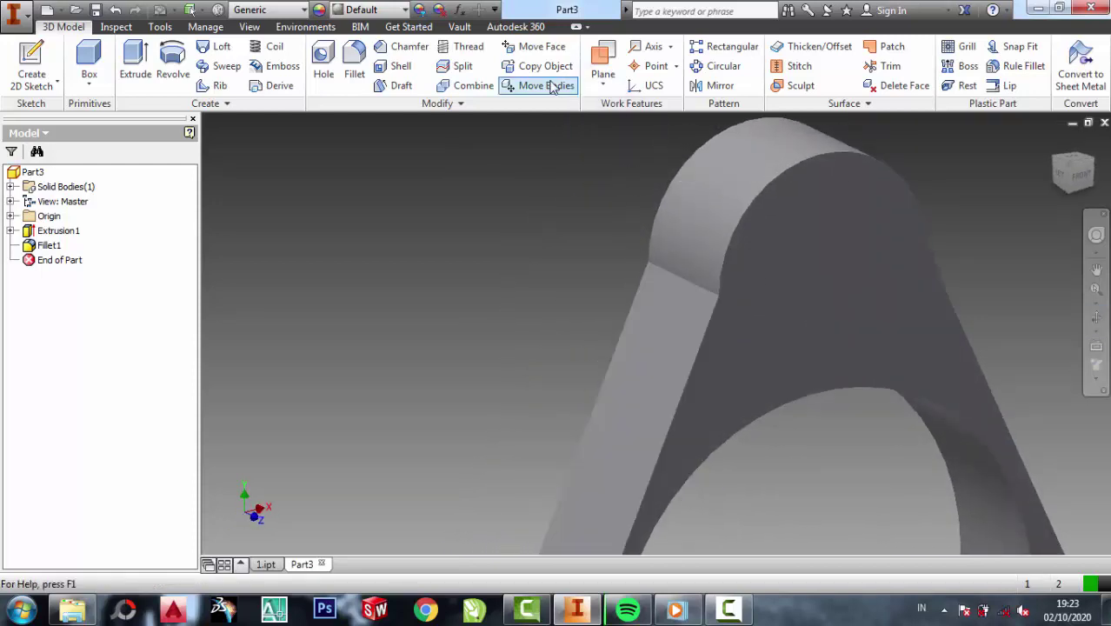
pyautogui.click(354, 74)
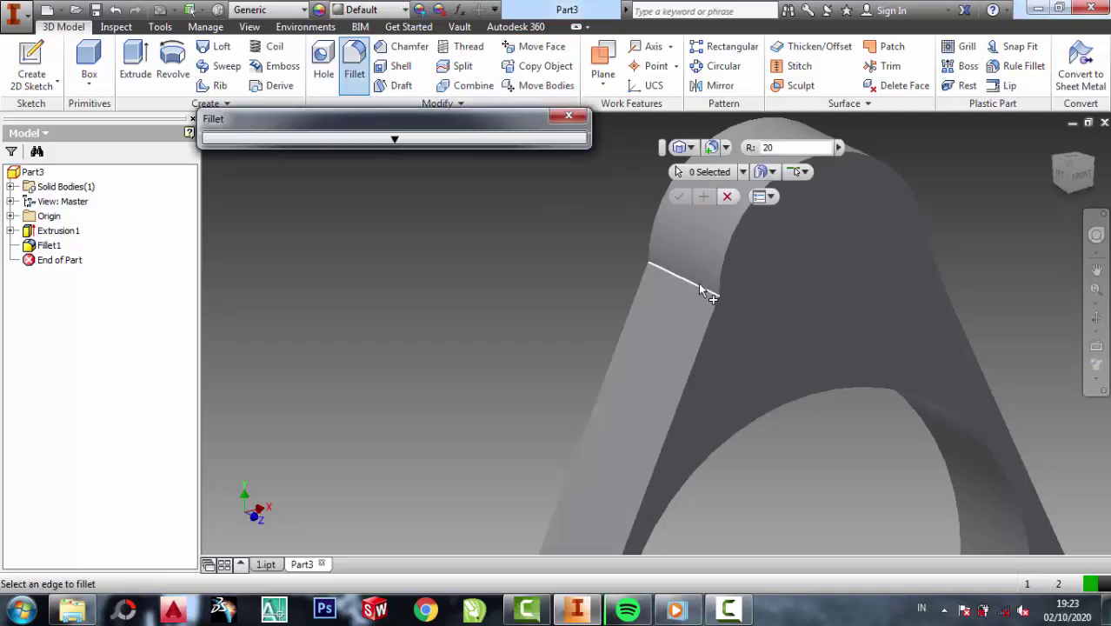
pyautogui.click(697, 282)
pyautogui.click(439, 330)
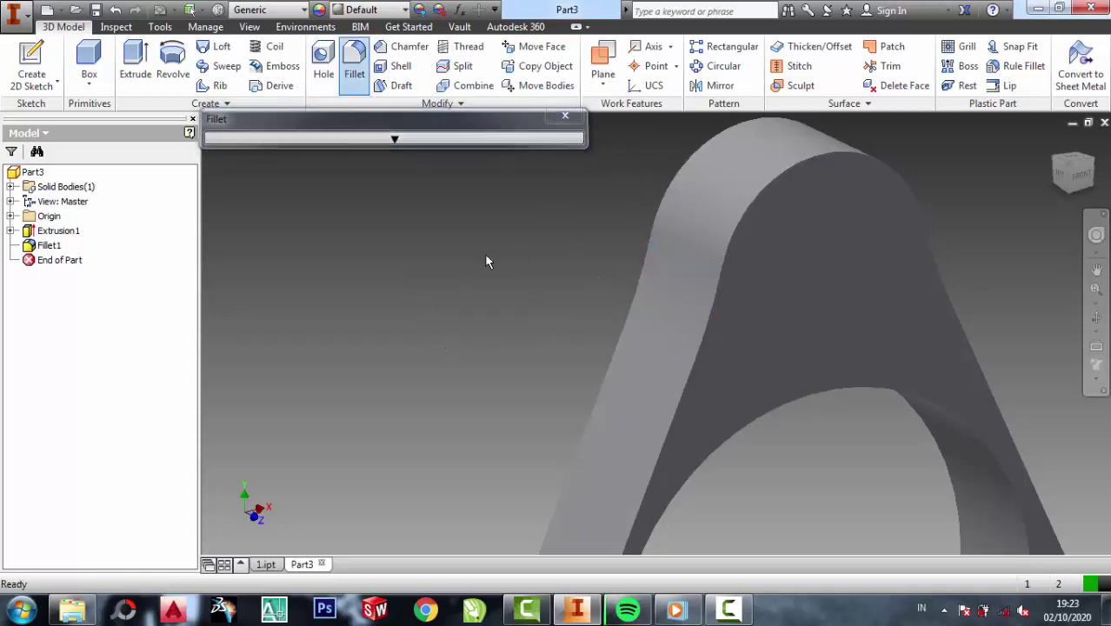
pyautogui.scroll(-5, 486, 261)
pyautogui.scroll(5, 521, 417)
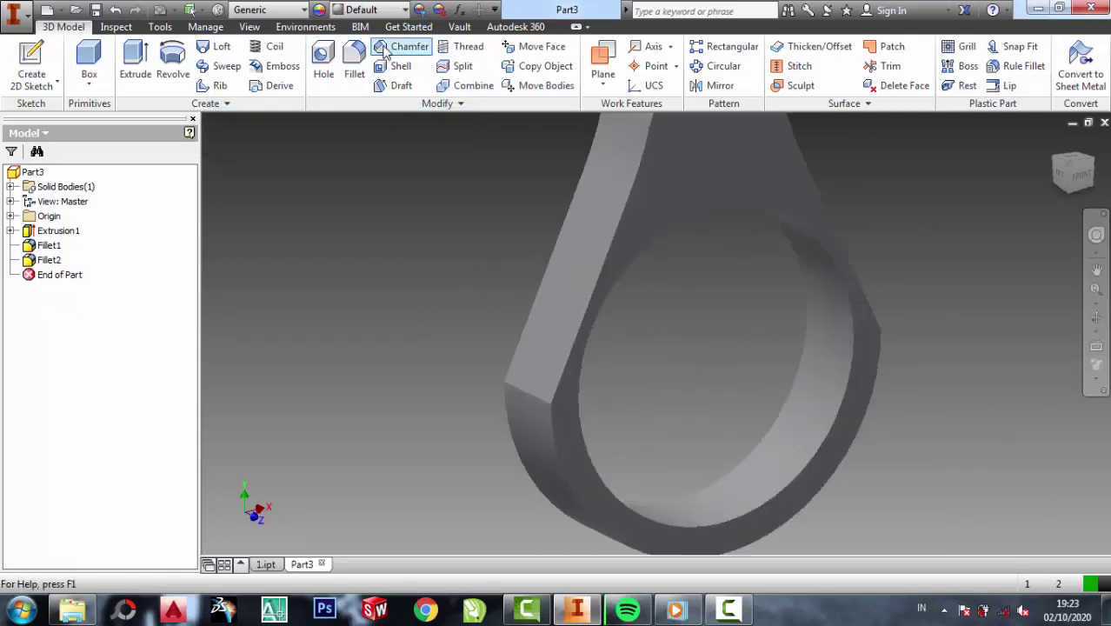
# Chamfer the teardrop ring's outer edge with a 2 mm distance.
pyautogui.click(385, 50)
pyautogui.click(526, 392)
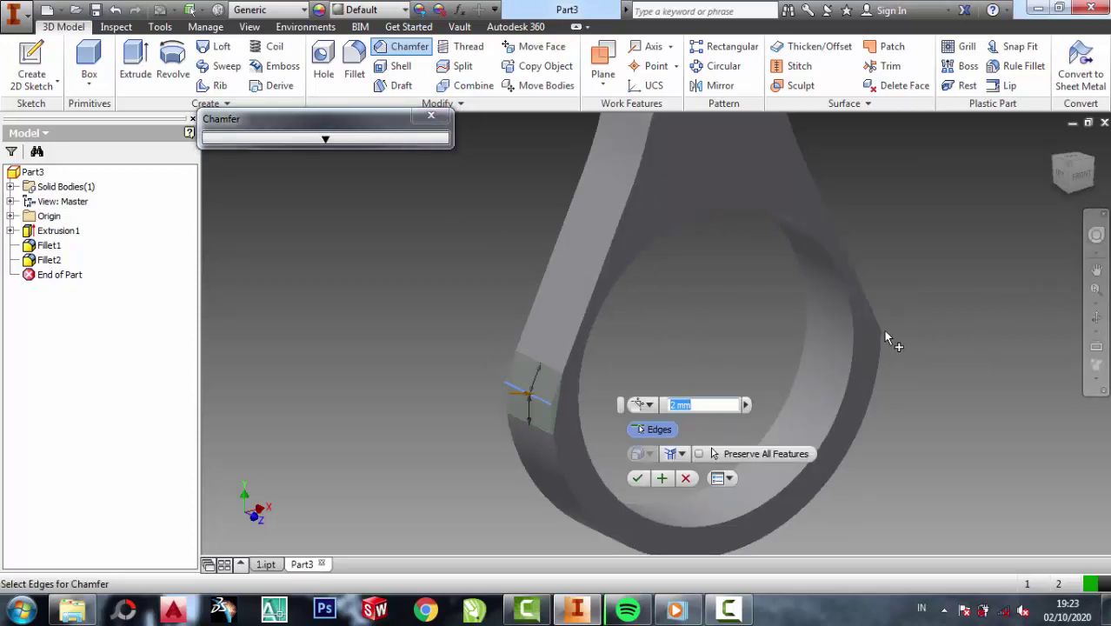
pyautogui.click(1096, 320)
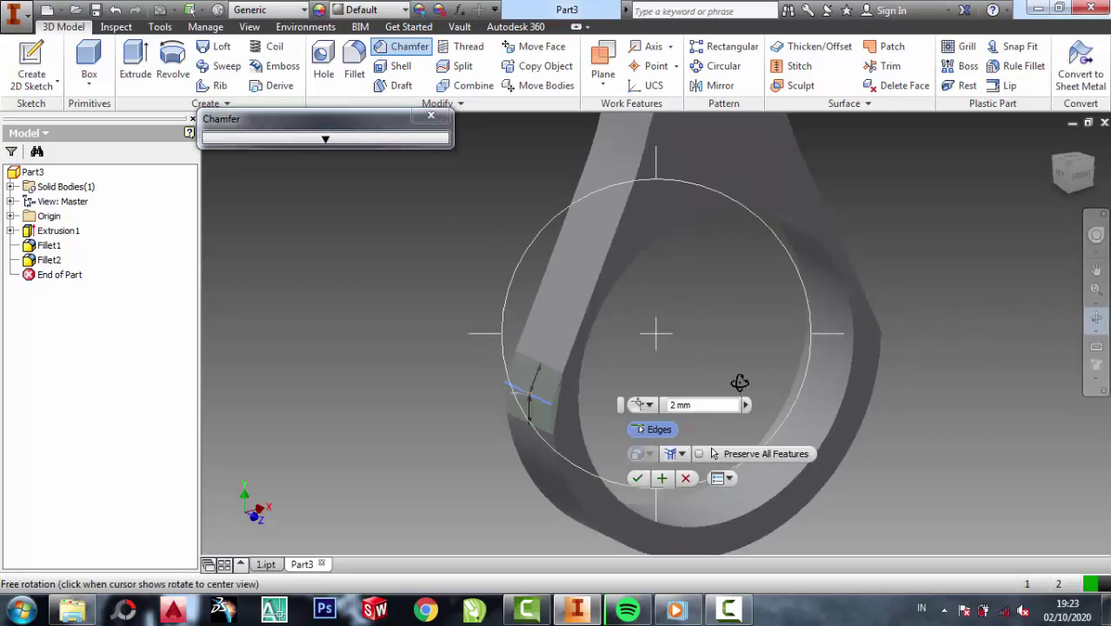
pyautogui.moveTo(704, 345); pyautogui.dragTo(687, 330)
pyautogui.rightClick(923, 233)
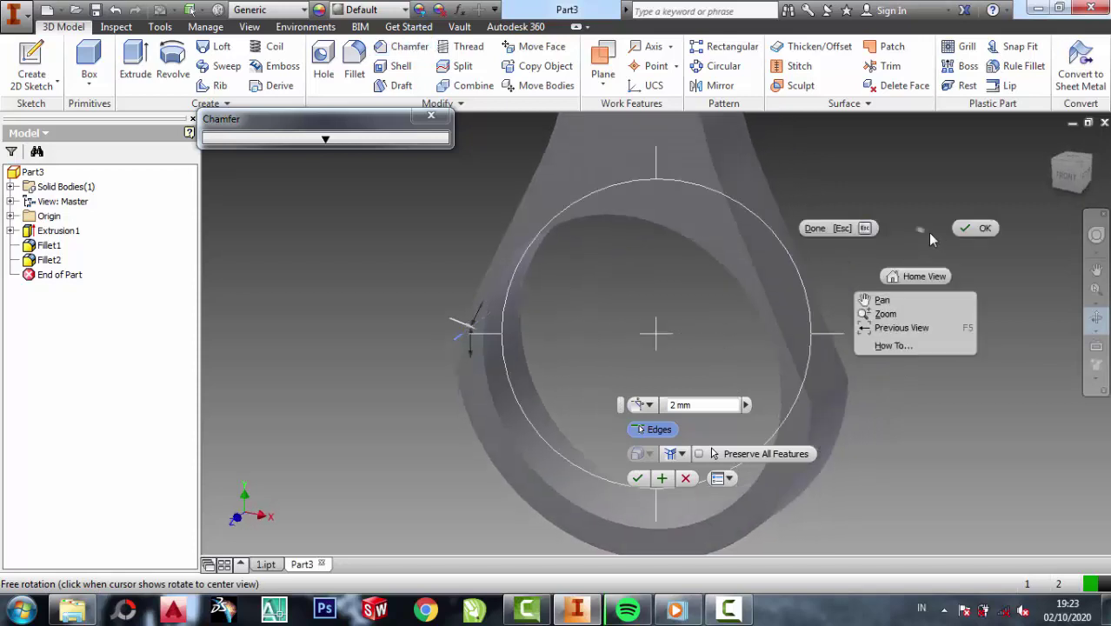
pyautogui.click(977, 228)
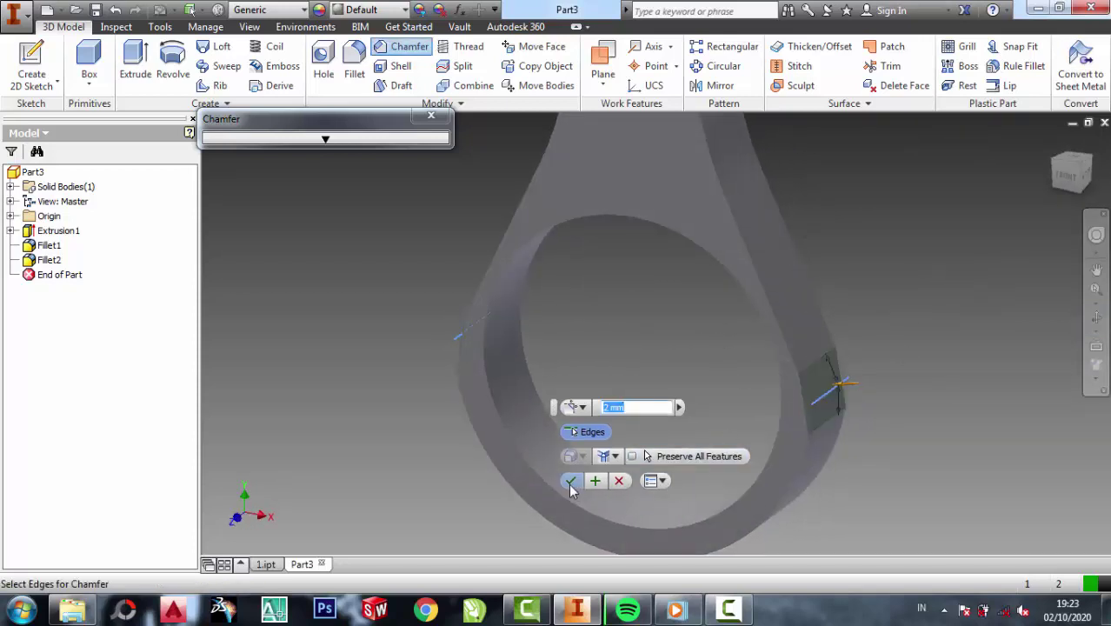
pyautogui.click(570, 483)
# Pan, zoom and orbit the ring to inspect the new chamfer.
pyautogui.moveTo(808, 308); pyautogui.dragTo(582, 363, button='middle')
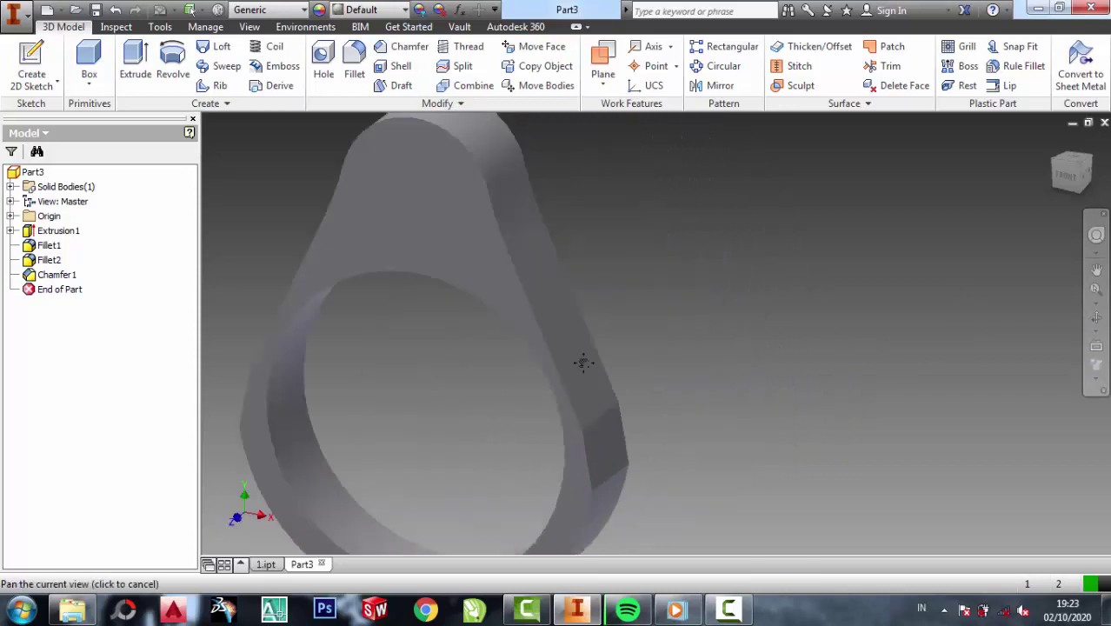
pyautogui.scroll(-5, 629, 345)
pyautogui.scroll(3, 636, 349)
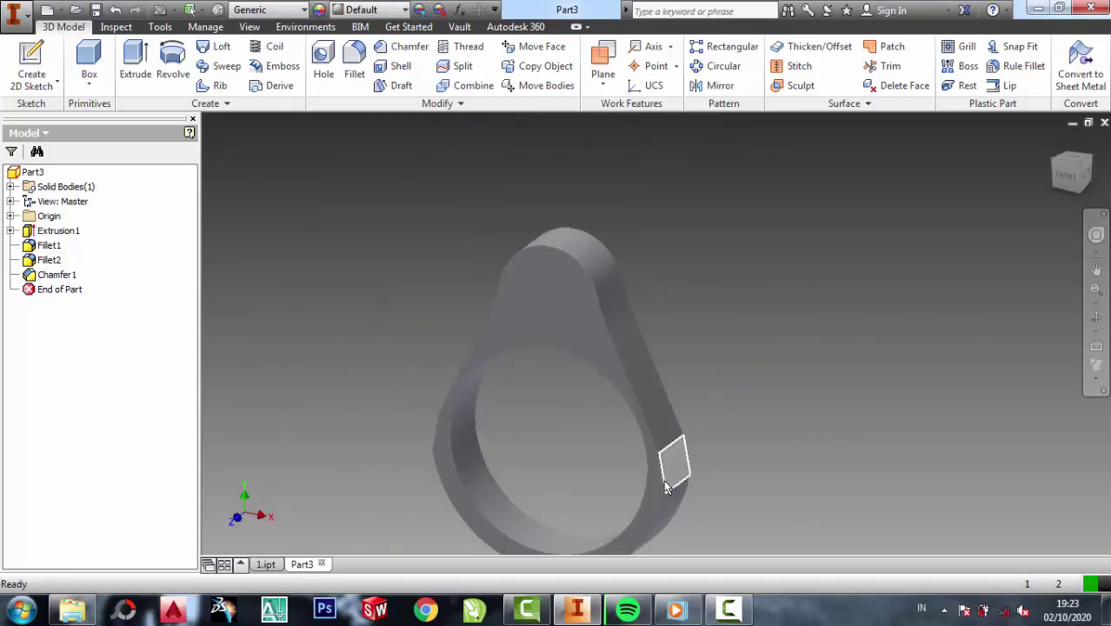
pyautogui.scroll(4, 669, 474)
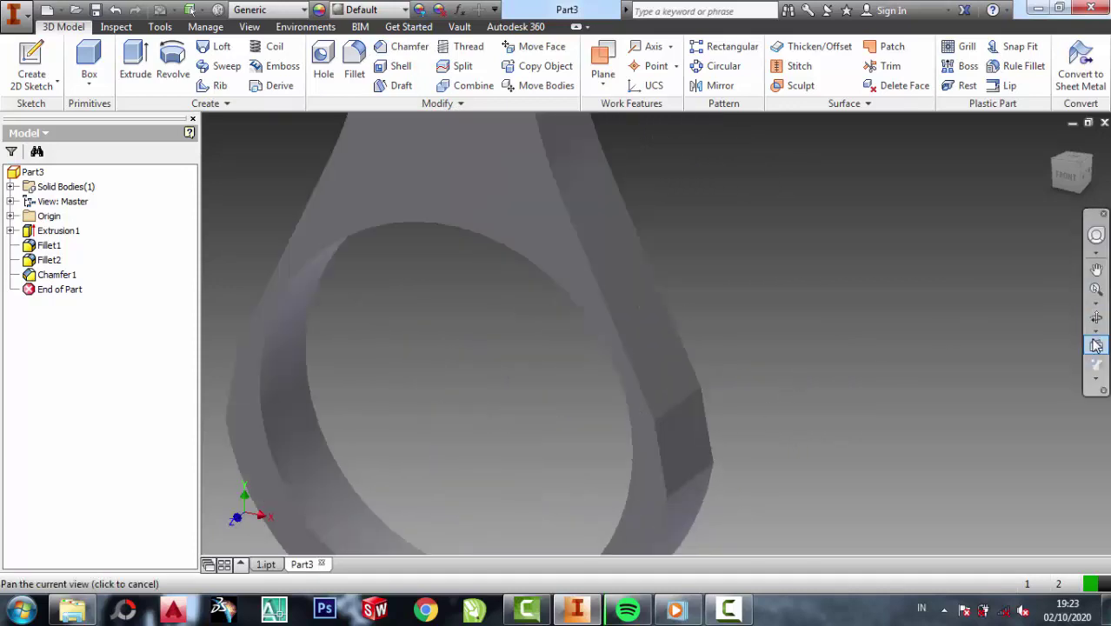
pyautogui.click(1095, 318)
pyautogui.moveTo(706, 349)
pyautogui.mouseDown()
pyautogui.moveTo(704, 300)
pyautogui.moveTo(776, 315)
pyautogui.moveTo(843, 346)
pyautogui.moveTo(949, 338)
pyautogui.moveTo(645, 357)
pyautogui.moveTo(541, 379)
pyautogui.moveTo(741, 383)
pyautogui.moveTo(665, 355)
pyautogui.moveTo(727, 203)
pyautogui.mouseUp()
# Try the Aluminum appearance on the teardrop ring.
pyautogui.rightClick(726, 204)
pyautogui.click(632, 203)
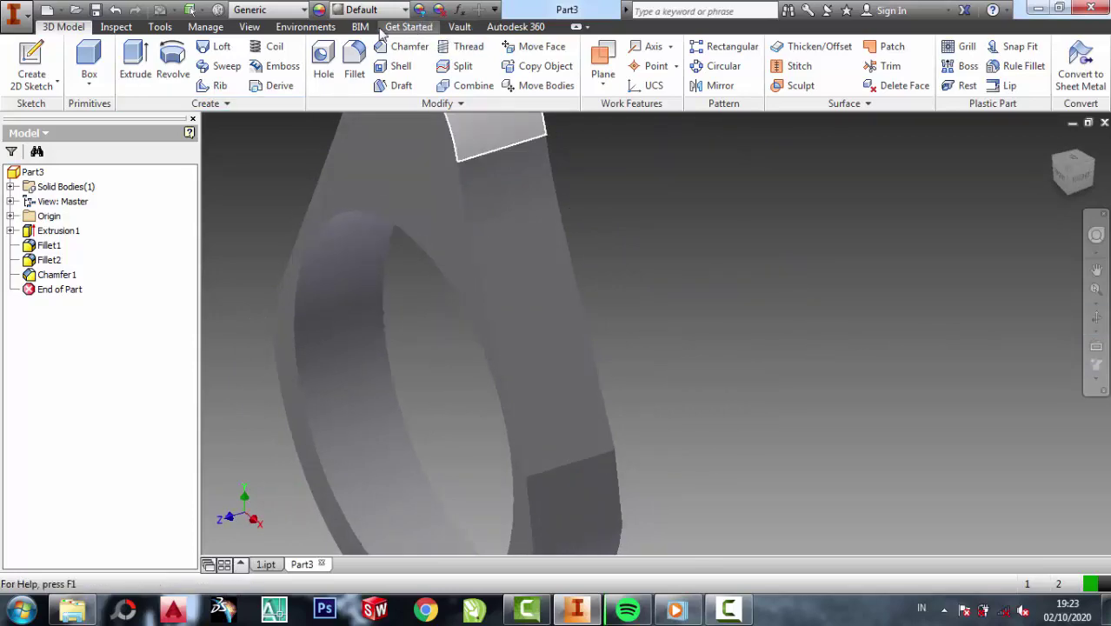
pyautogui.click(403, 9)
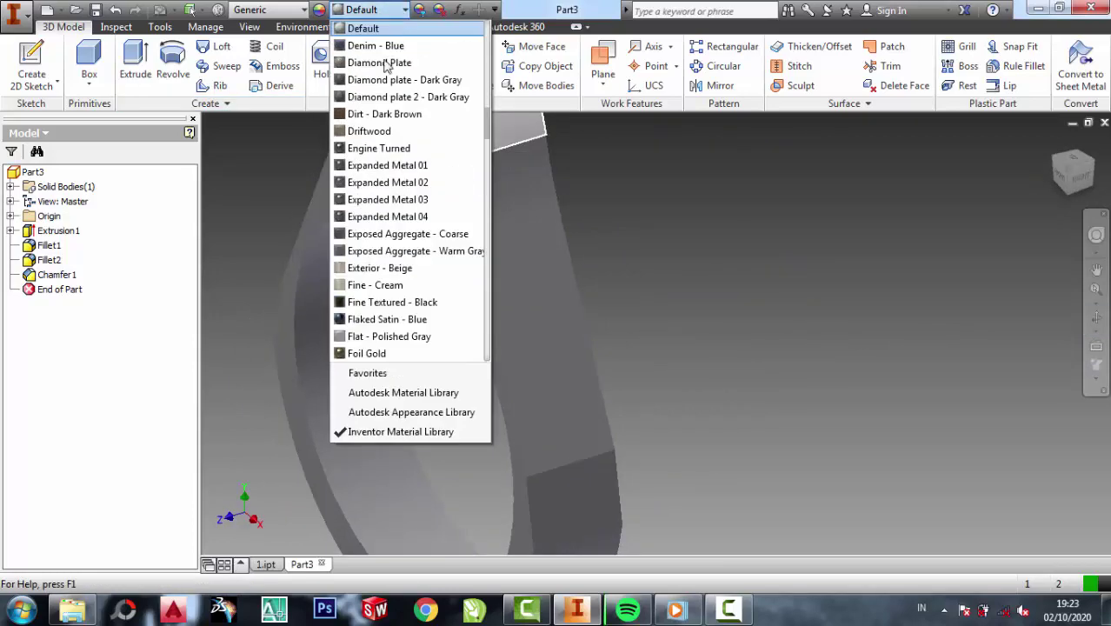
pyautogui.scroll(4, 384, 69)
pyautogui.scroll(3, 385, 95)
pyautogui.scroll(2, 385, 103)
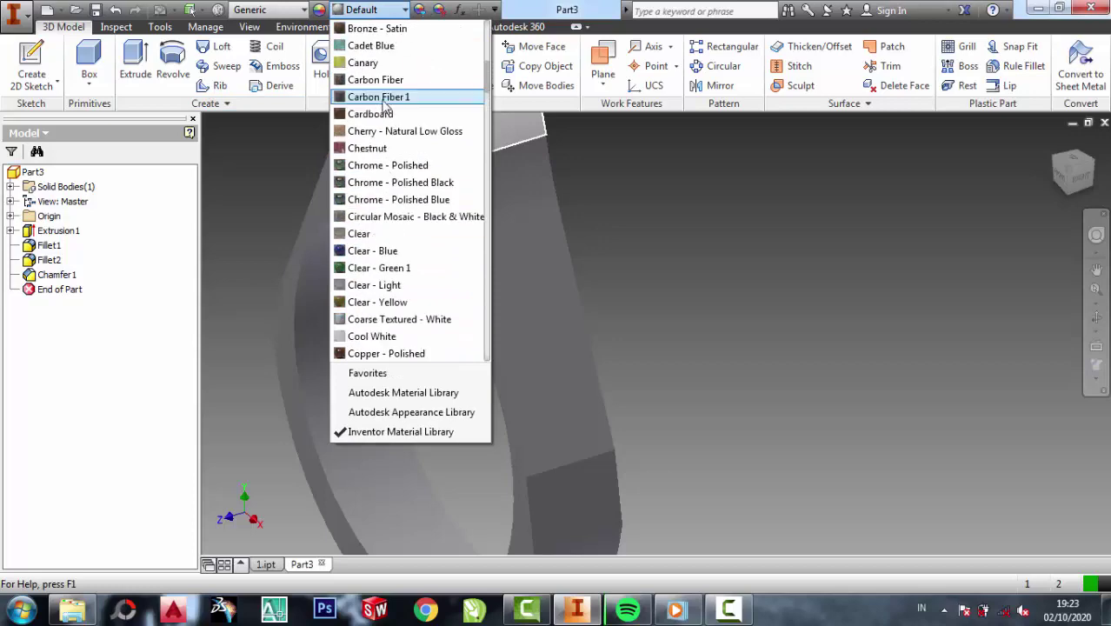
pyautogui.scroll(2, 380, 147)
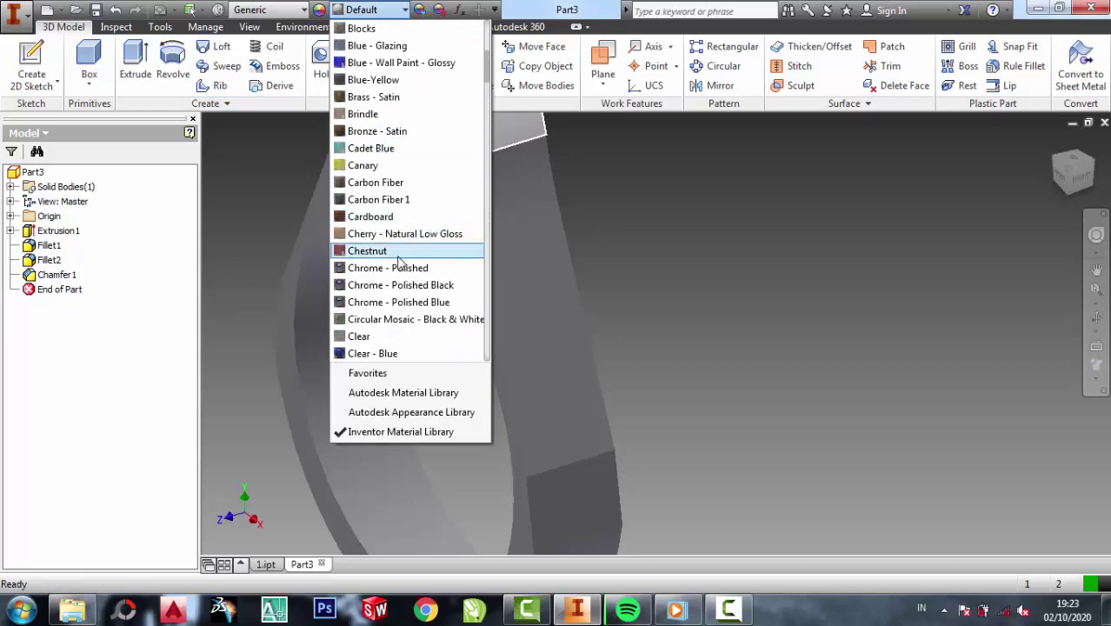
pyautogui.scroll(5, 382, 83)
pyautogui.scroll(1, 386, 139)
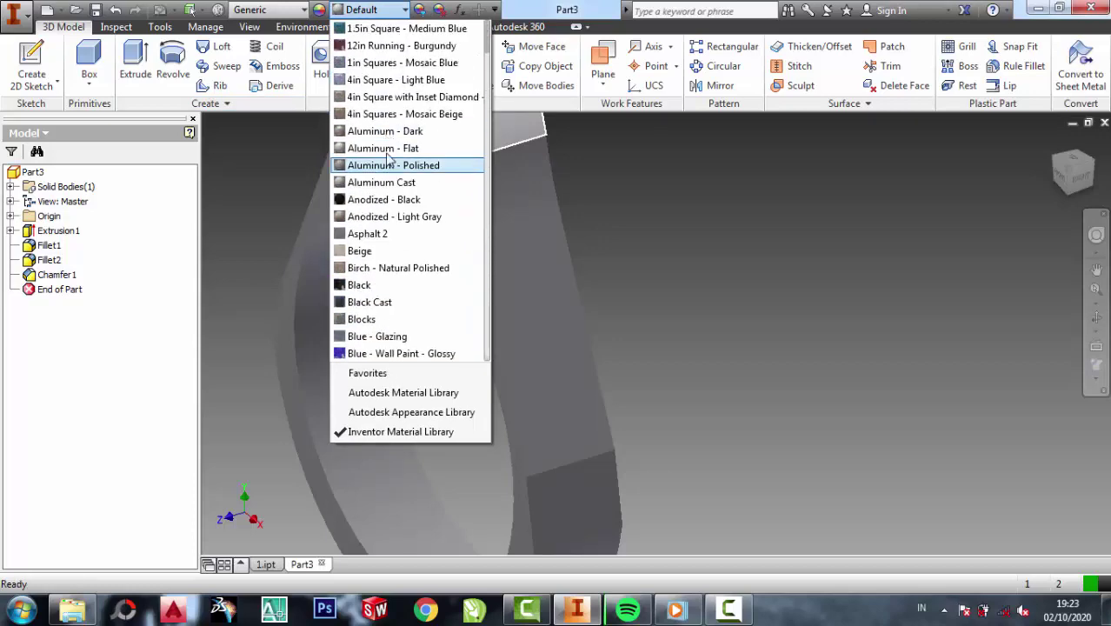
pyautogui.click(386, 132)
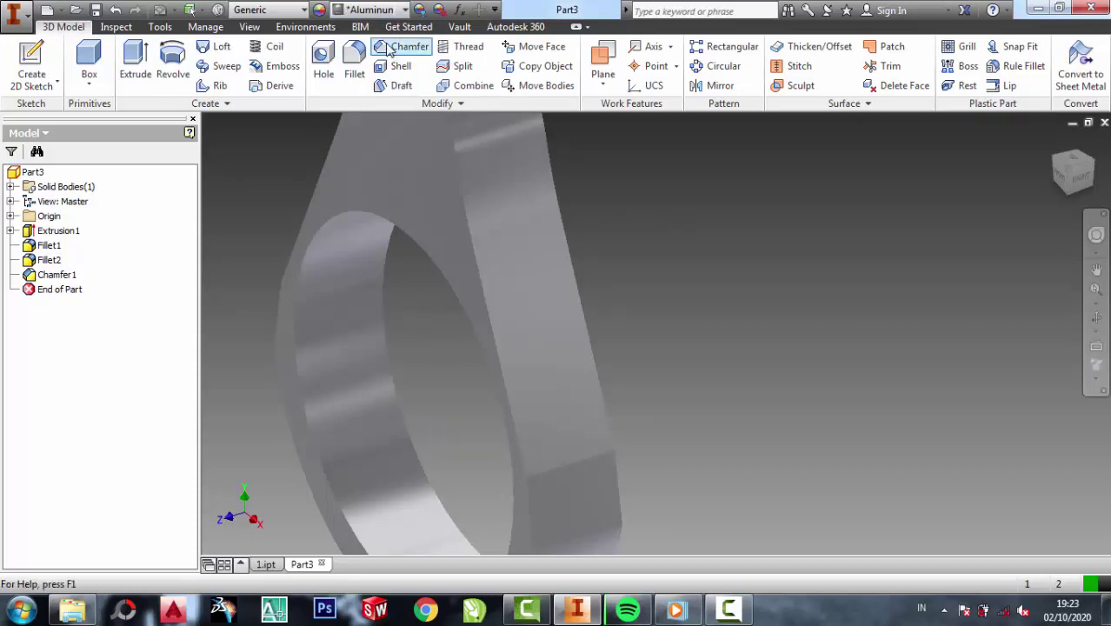
# Switch the ring's appearance to Chrome - Polished.
pyautogui.click(381, 17)
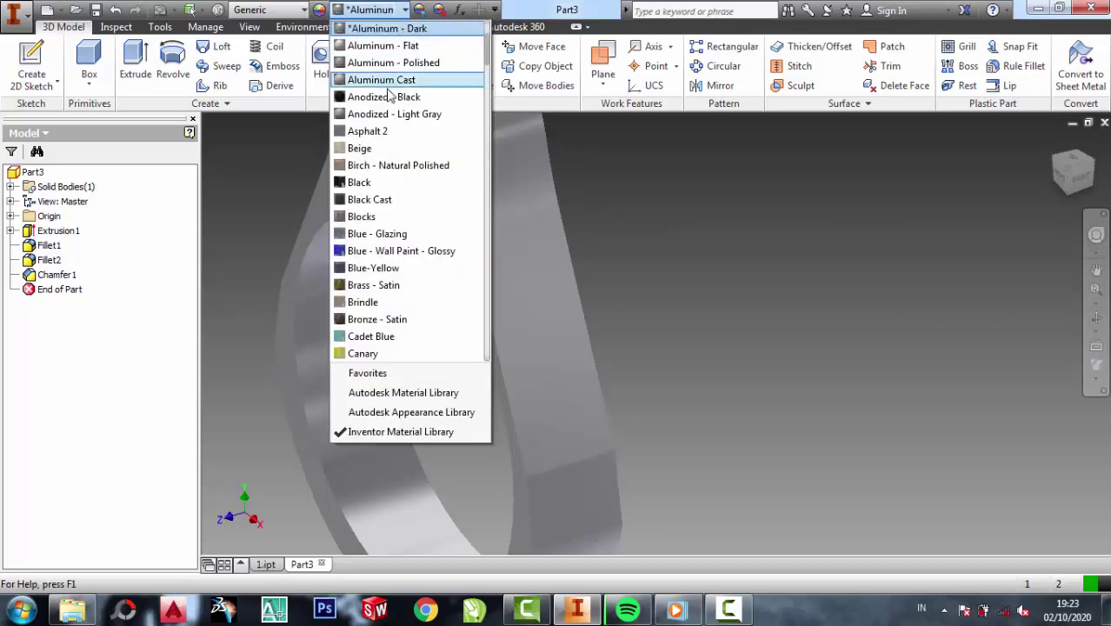
pyautogui.scroll(-2, 391, 217)
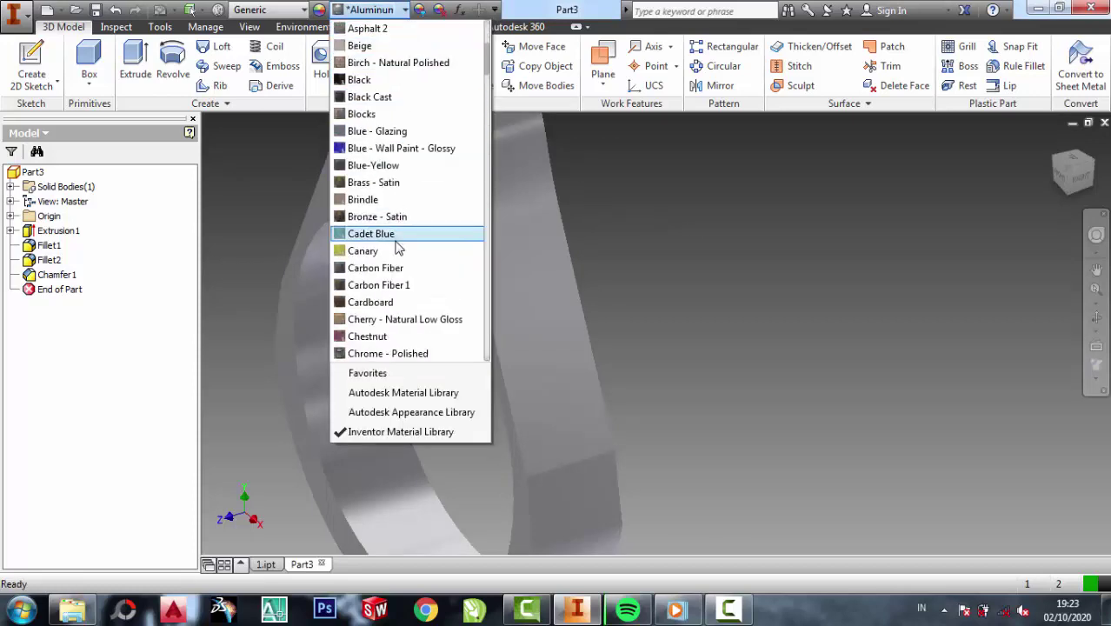
pyautogui.scroll(-2, 391, 244)
pyautogui.click(383, 254)
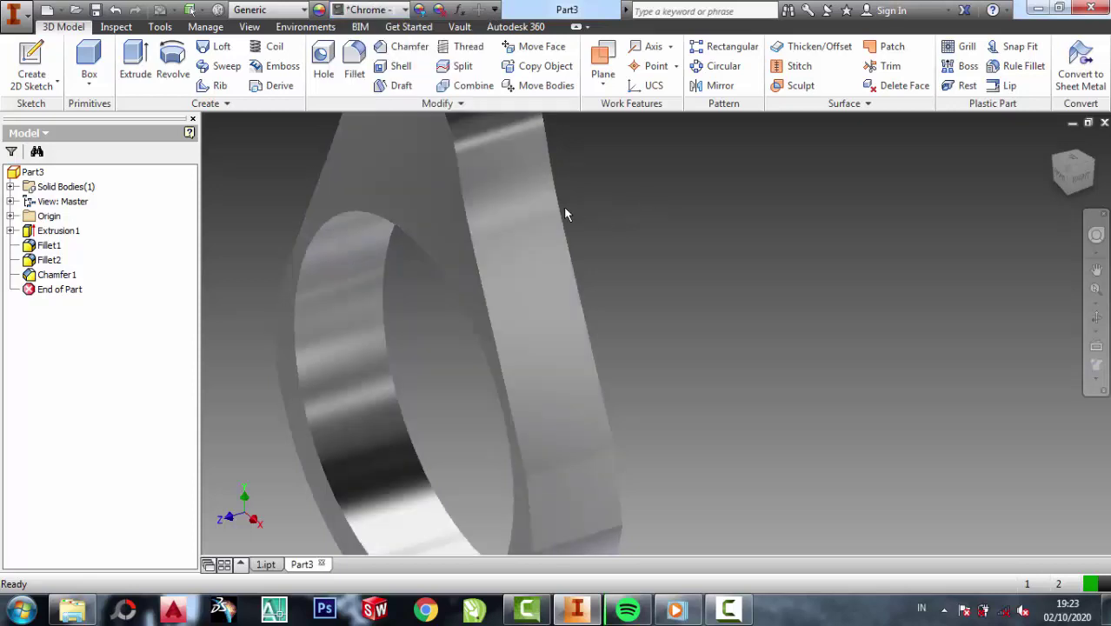
pyautogui.scroll(5, 652, 225)
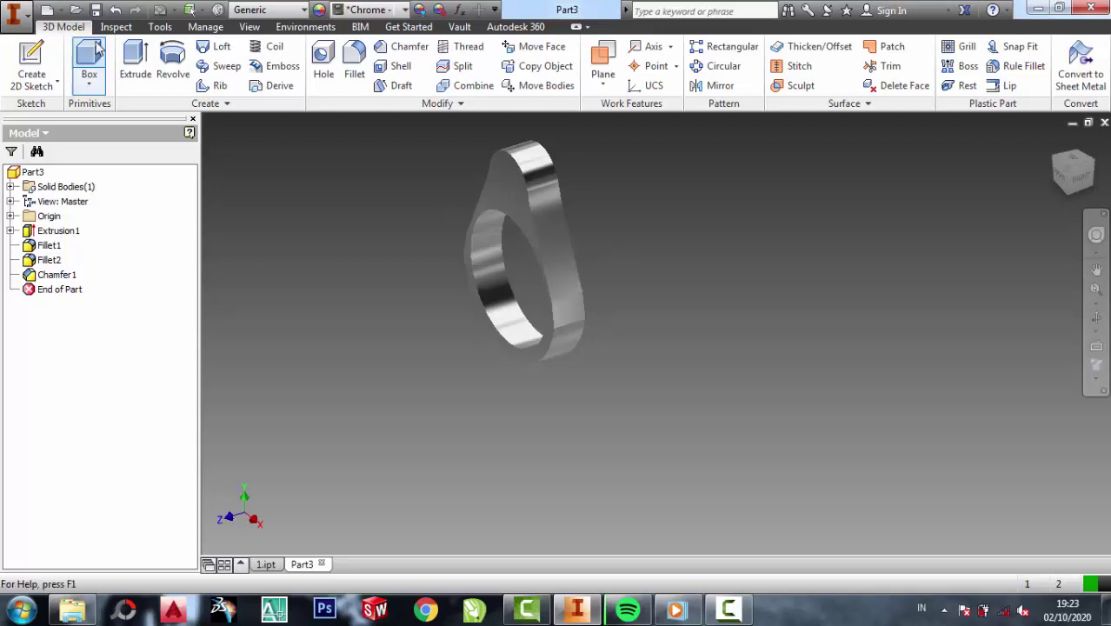
# Save the ring as part file 2 in the library folder, then pick the Standard.iam template.
pyautogui.click(96, 11)
pyautogui.write('2')
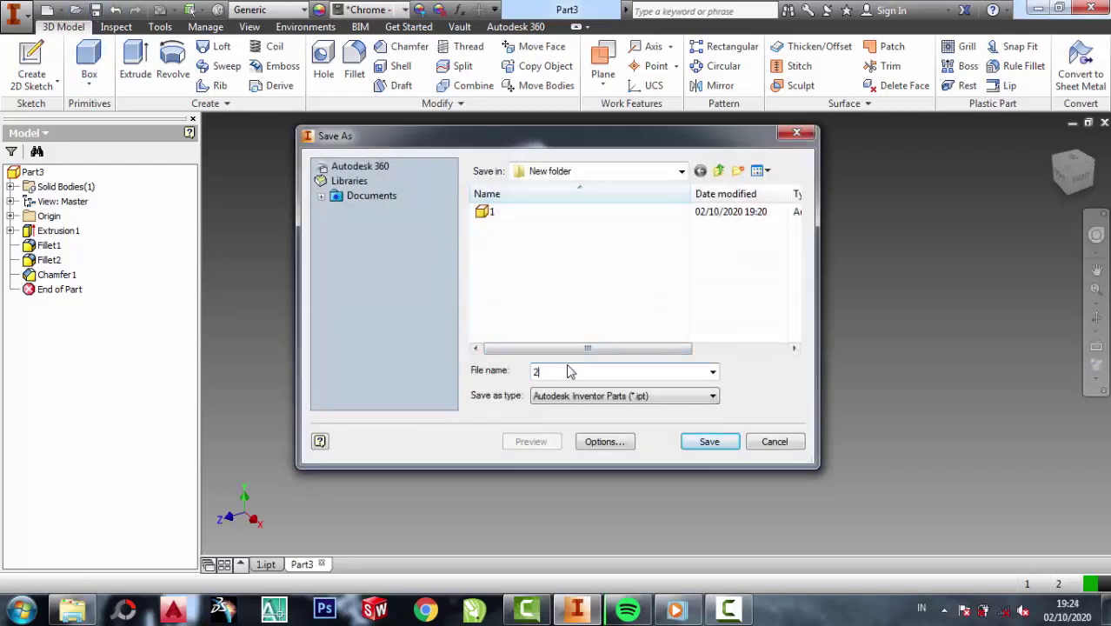
pyautogui.click(709, 442)
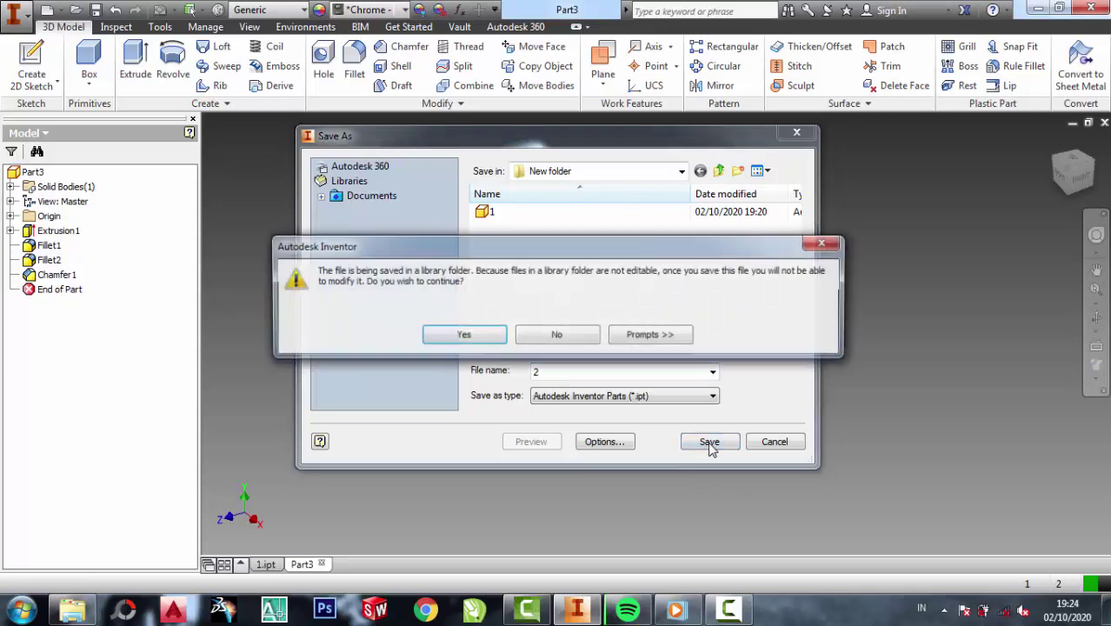
pyautogui.click(483, 344)
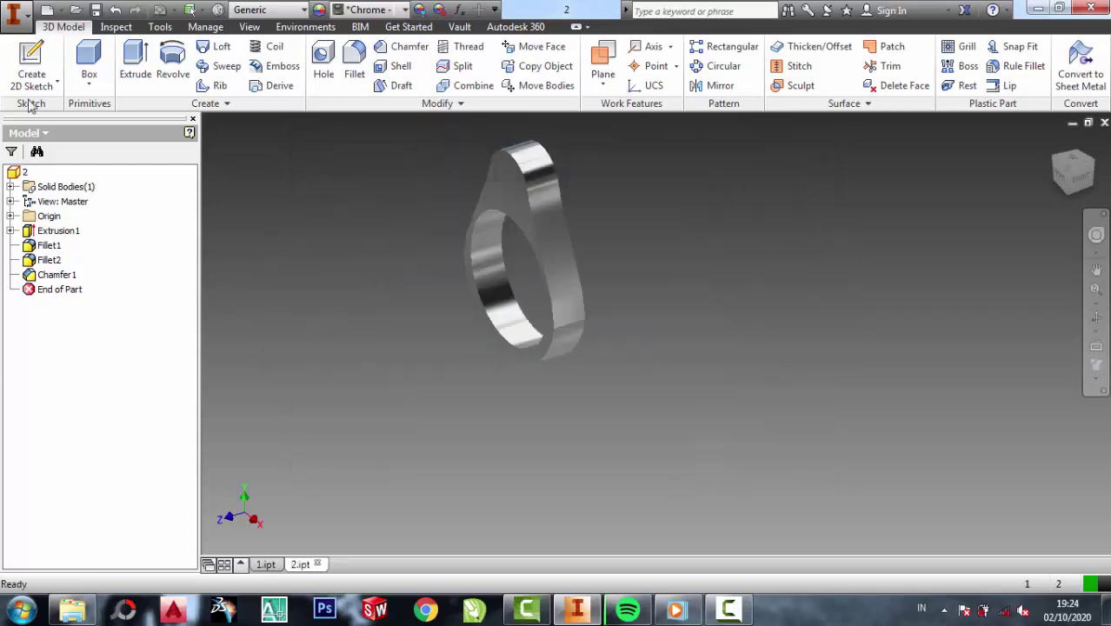
pyautogui.click(48, 12)
pyautogui.click(251, 197)
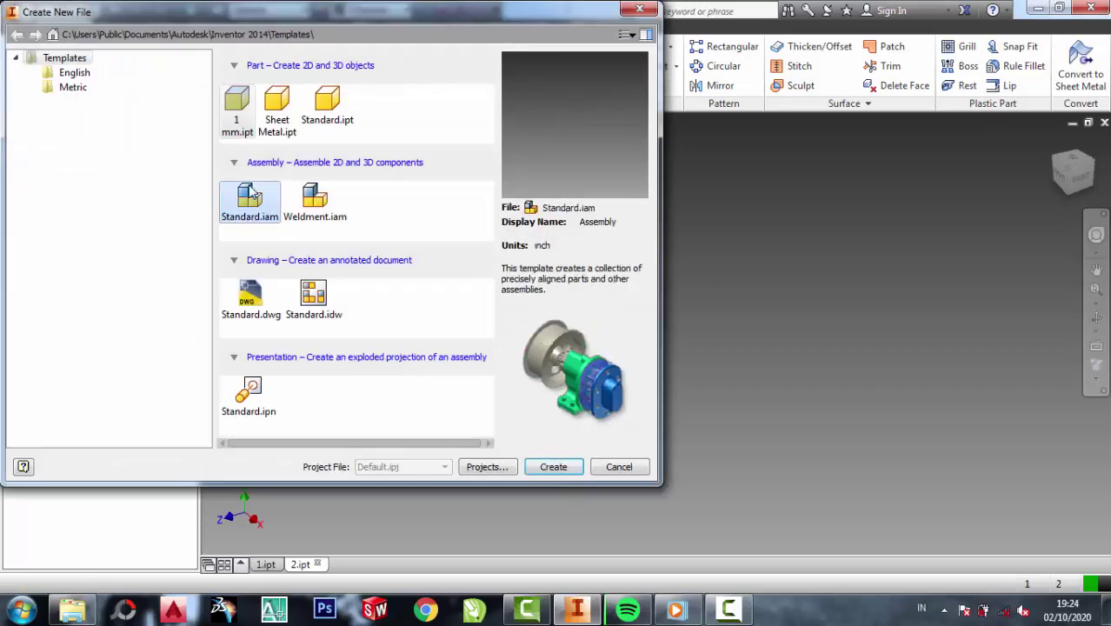
# Create the new assembly and place one copy of shaft part 1.
pyautogui.click(554, 468)
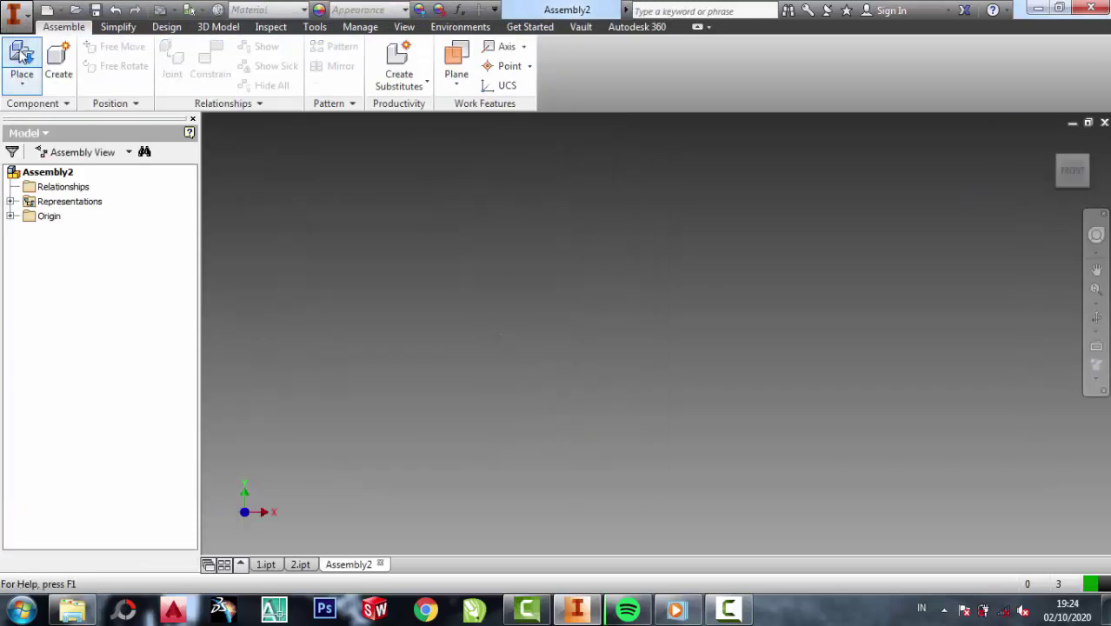
pyautogui.click(23, 54)
pyautogui.click(489, 213)
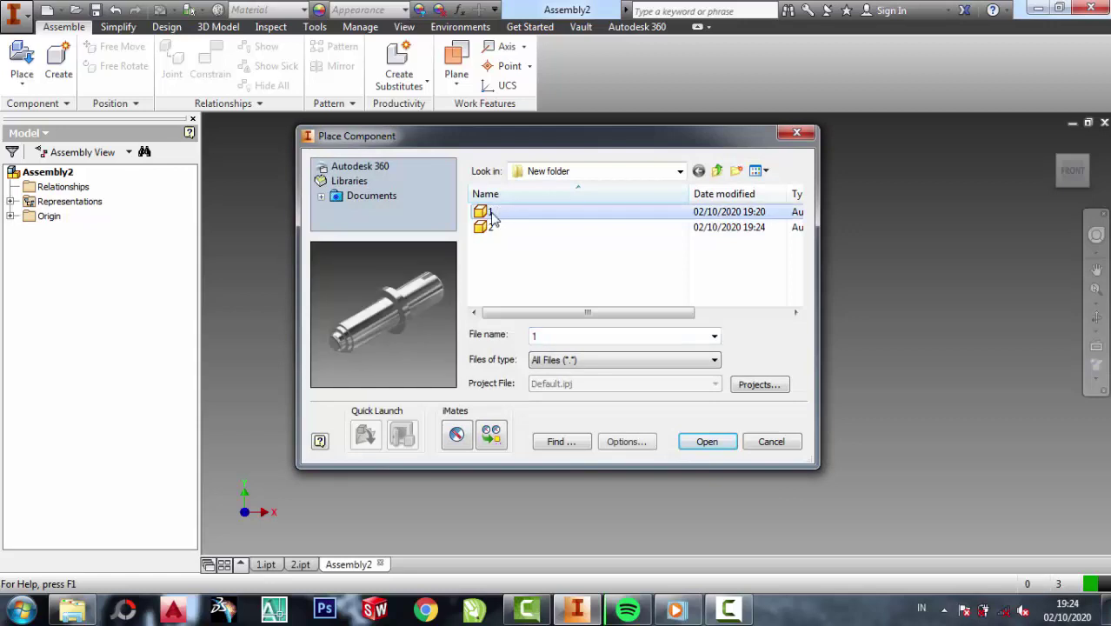
pyautogui.click(707, 445)
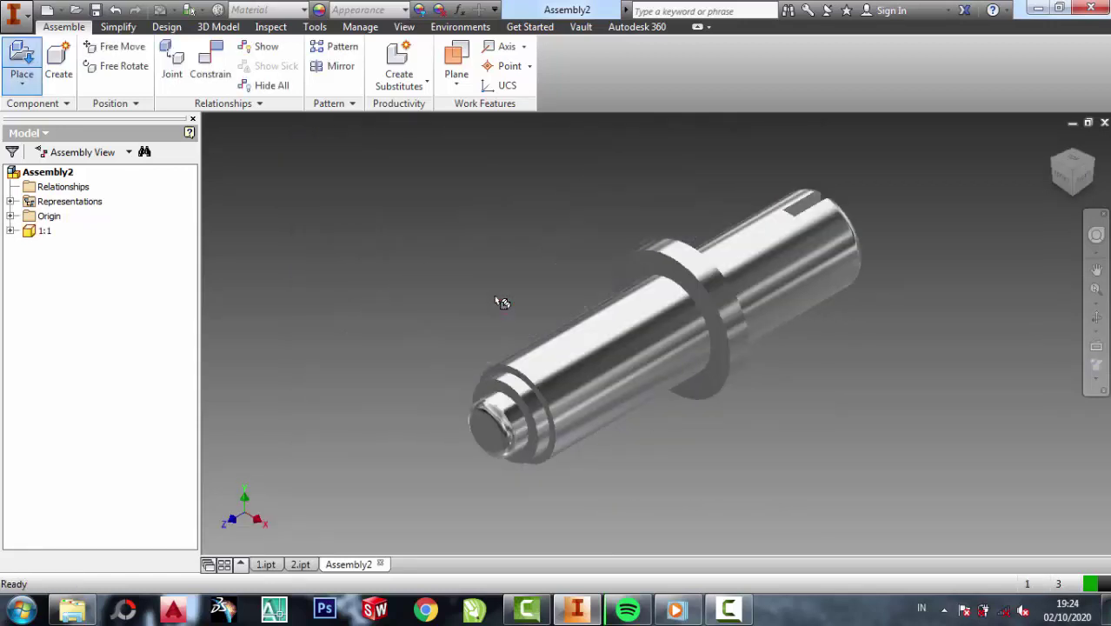
pyautogui.press('Escape')
# Place the bering bearing from folder 123 to the right of the shaft.
pyautogui.click(21, 61)
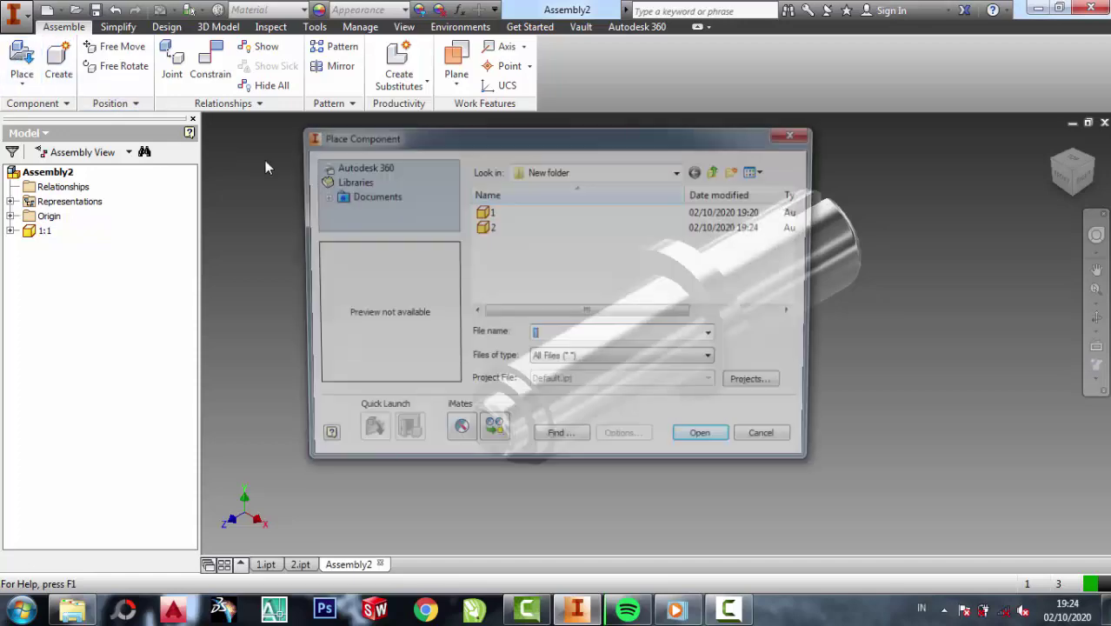
pyautogui.click(553, 176)
pyautogui.click(565, 268)
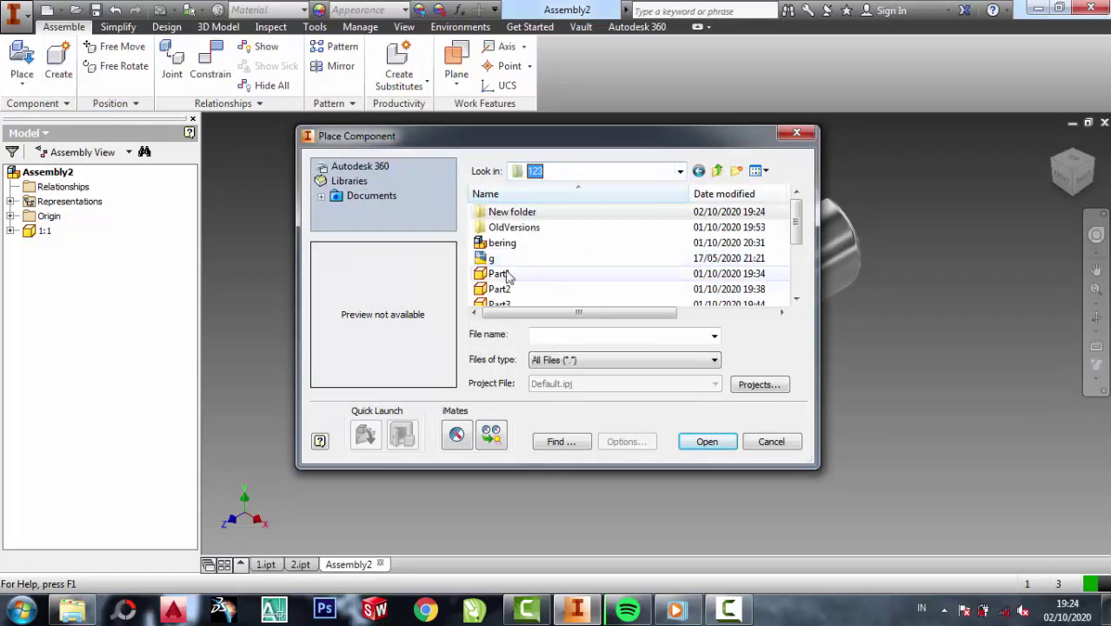
pyautogui.click(510, 245)
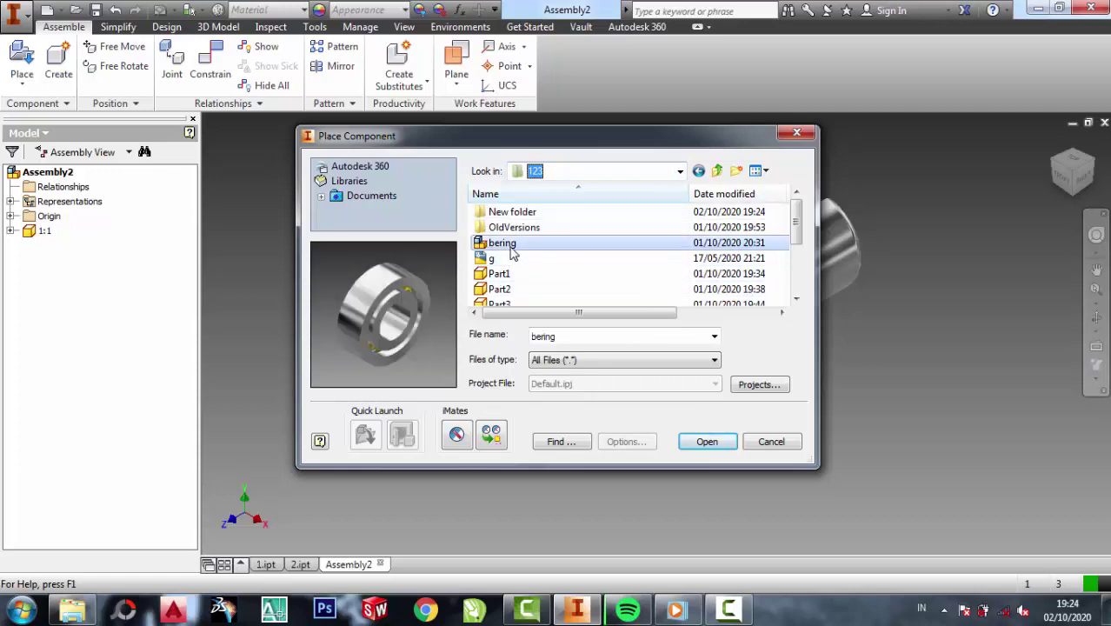
pyautogui.click(708, 444)
pyautogui.scroll(3, 643, 329)
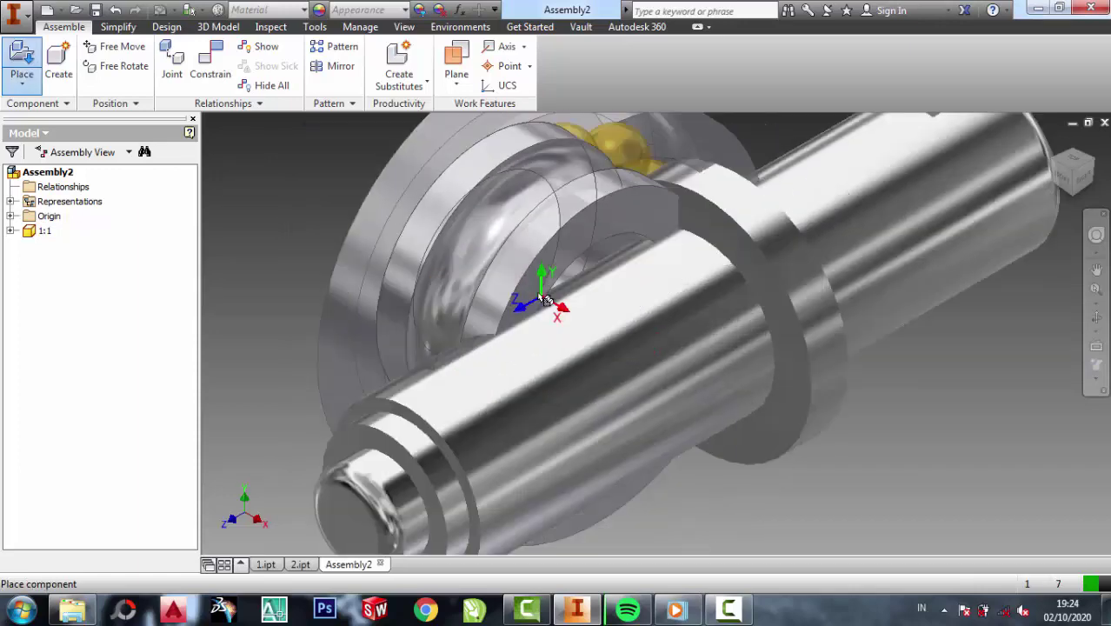
pyautogui.scroll(-5, 643, 329)
pyautogui.scroll(1, 847, 294)
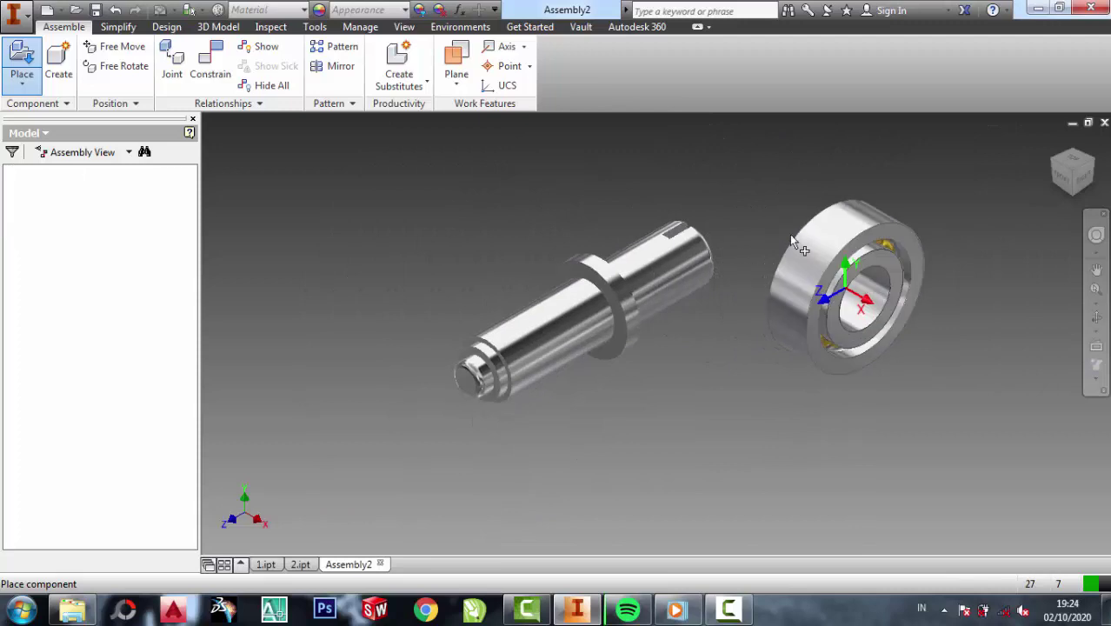
pyautogui.click(843, 292)
pyautogui.press('Escape')
pyautogui.scroll(3, 856, 278)
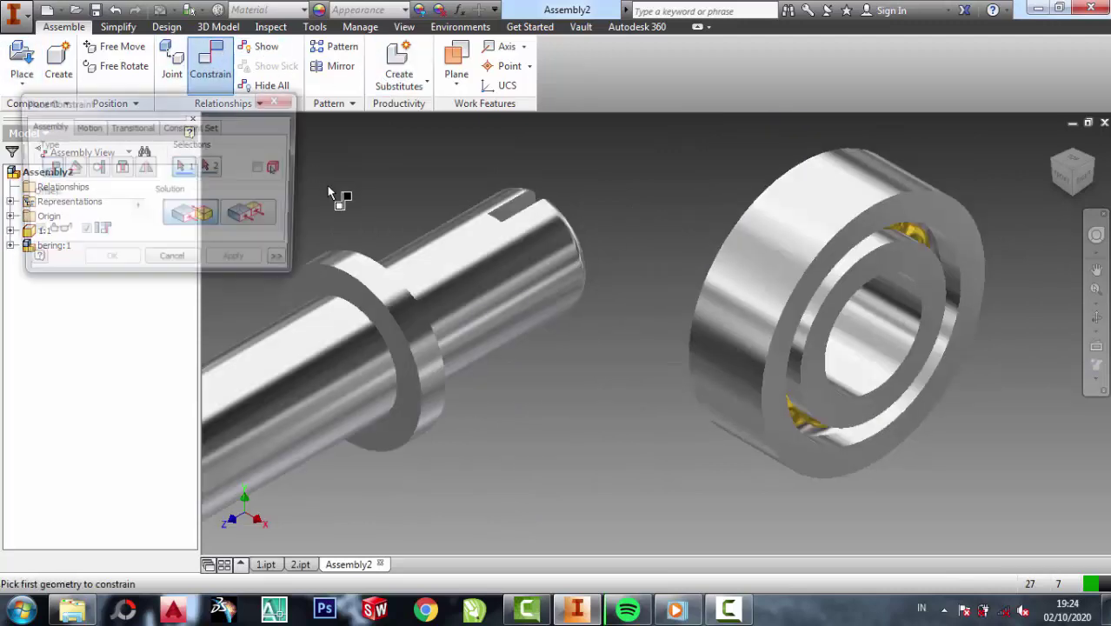
# Select the bearing's bore edge and the shaft for an Insert constraint.
pyautogui.click(844, 310)
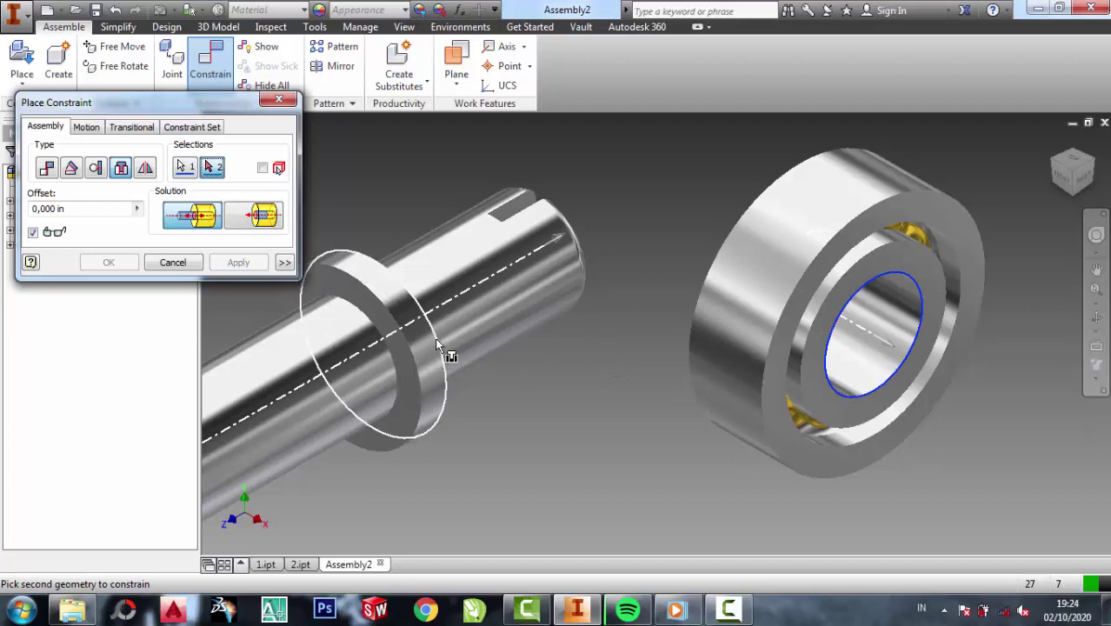
pyautogui.moveTo(408, 339)
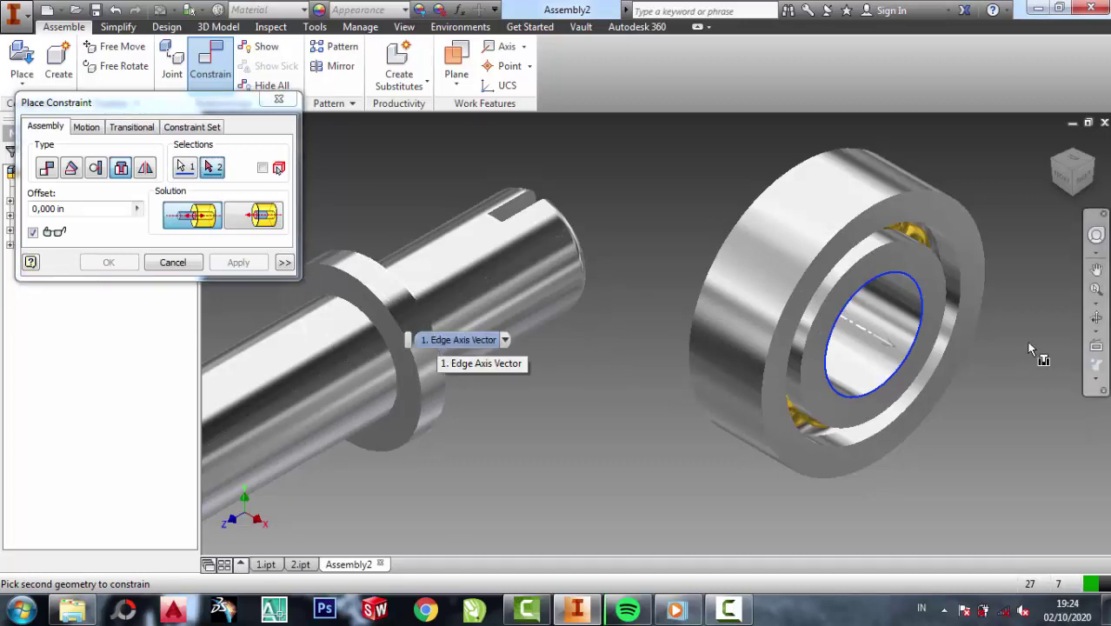
pyautogui.press('F4')
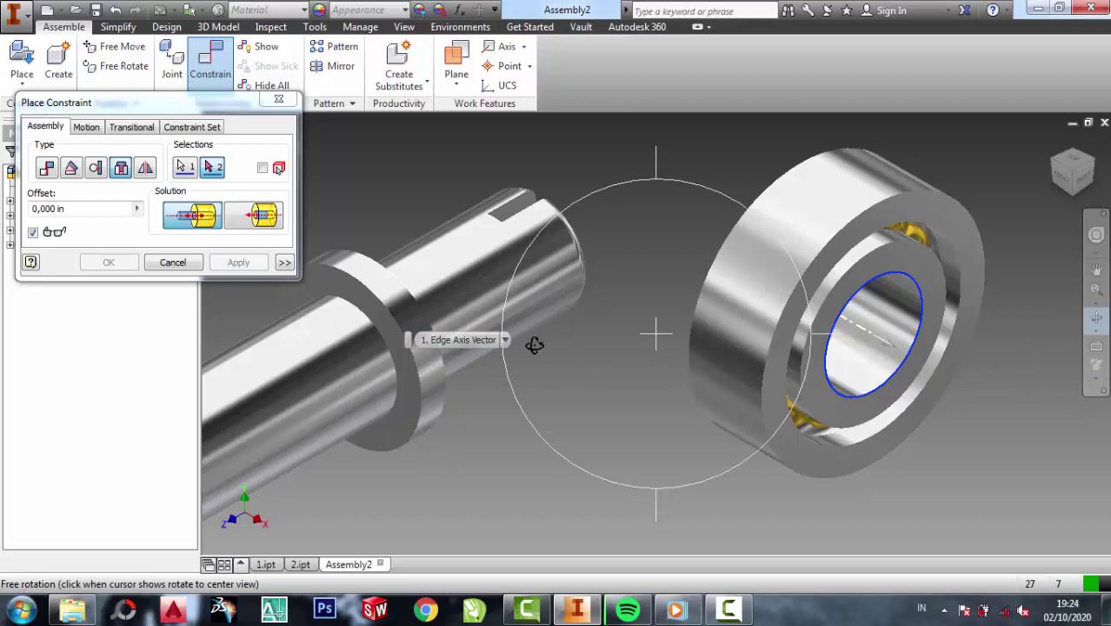
pyautogui.moveTo(535, 342); pyautogui.dragTo(414, 344)
pyautogui.rightClick(442, 252)
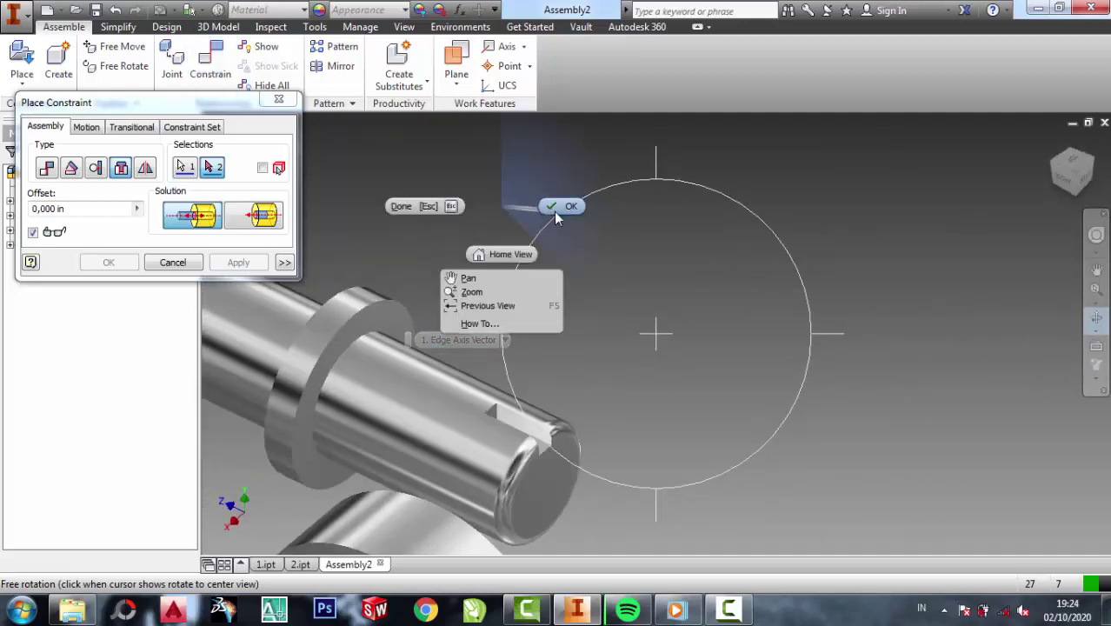
pyautogui.click(553, 211)
pyautogui.click(375, 337)
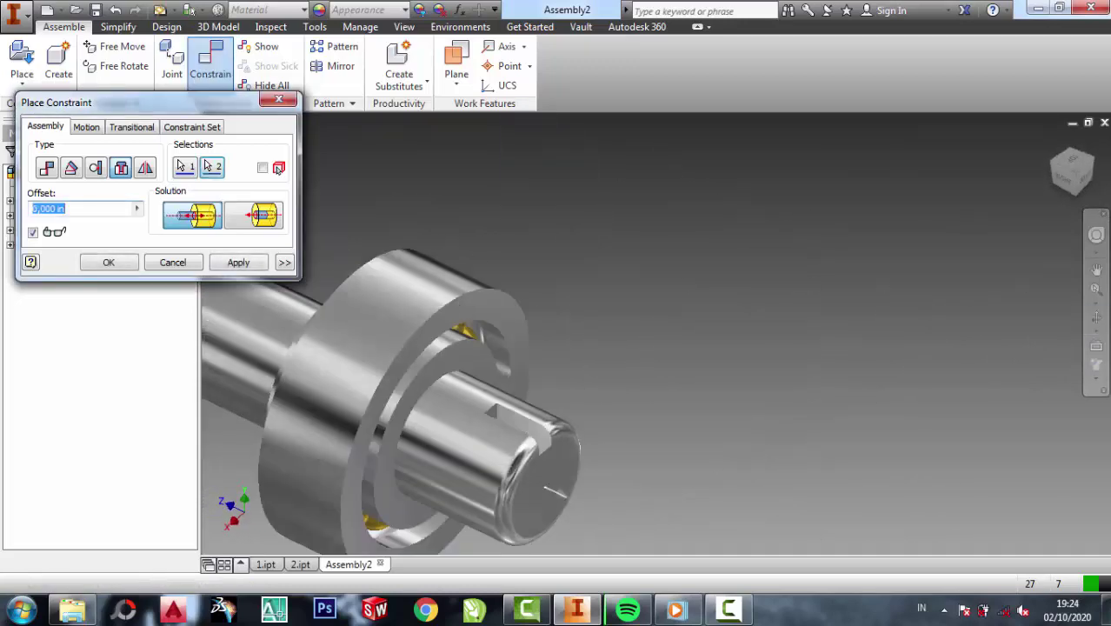
# Check the bearing's fit on the shaft, apply the Insert constraint, and return to Home view.
pyautogui.click(1096, 317)
pyautogui.moveTo(587, 409)
pyautogui.mouseDown()
pyautogui.moveTo(716, 377)
pyautogui.moveTo(763, 405)
pyautogui.moveTo(852, 378)
pyautogui.moveTo(895, 389)
pyautogui.moveTo(800, 406)
pyautogui.moveTo(857, 397)
pyautogui.moveTo(295, 313)
pyautogui.mouseUp()
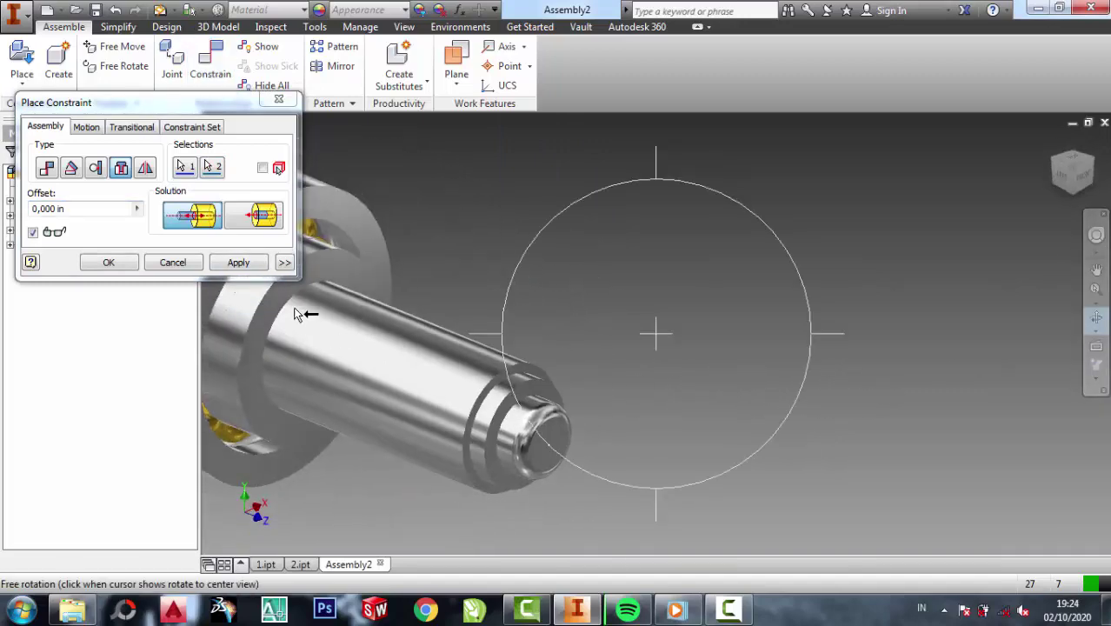
pyautogui.moveTo(518, 220)
pyautogui.mouseDown()
pyautogui.moveTo(335, 274)
pyautogui.moveTo(375, 250)
pyautogui.mouseUp()
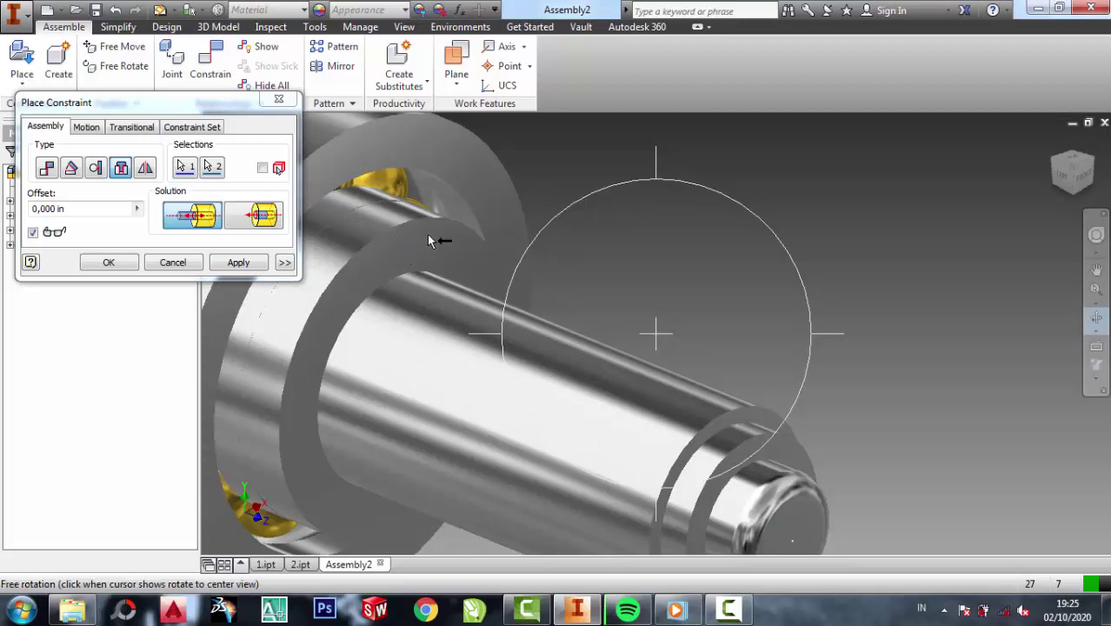
pyautogui.moveTo(523, 209); pyautogui.dragTo(410, 233)
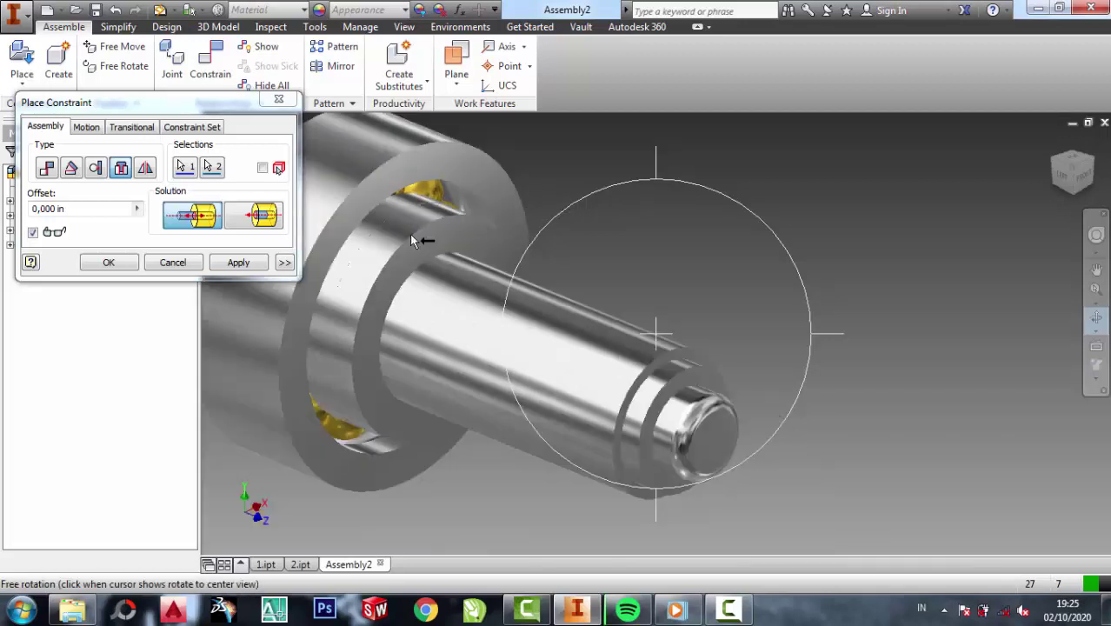
pyautogui.moveTo(646, 278)
pyautogui.mouseDown()
pyautogui.moveTo(457, 261)
pyautogui.moveTo(817, 250)
pyautogui.moveTo(682, 287)
pyautogui.moveTo(501, 308)
pyautogui.moveTo(496, 272)
pyautogui.moveTo(406, 242)
pyautogui.mouseUp()
pyautogui.rightClick(406, 241)
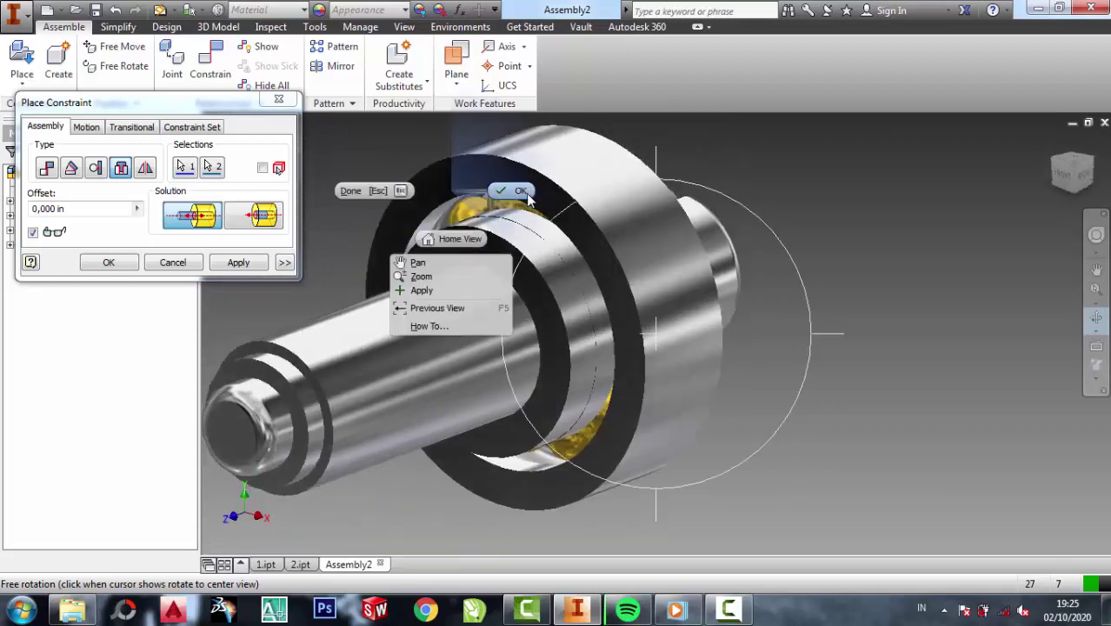
pyautogui.click(424, 254)
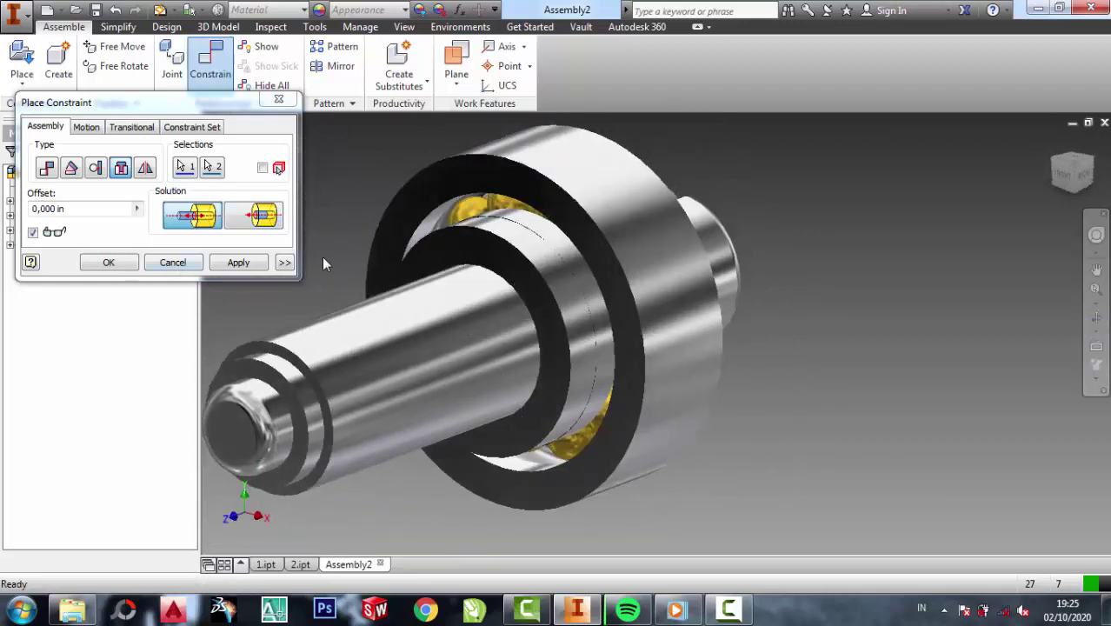
pyautogui.click(253, 265)
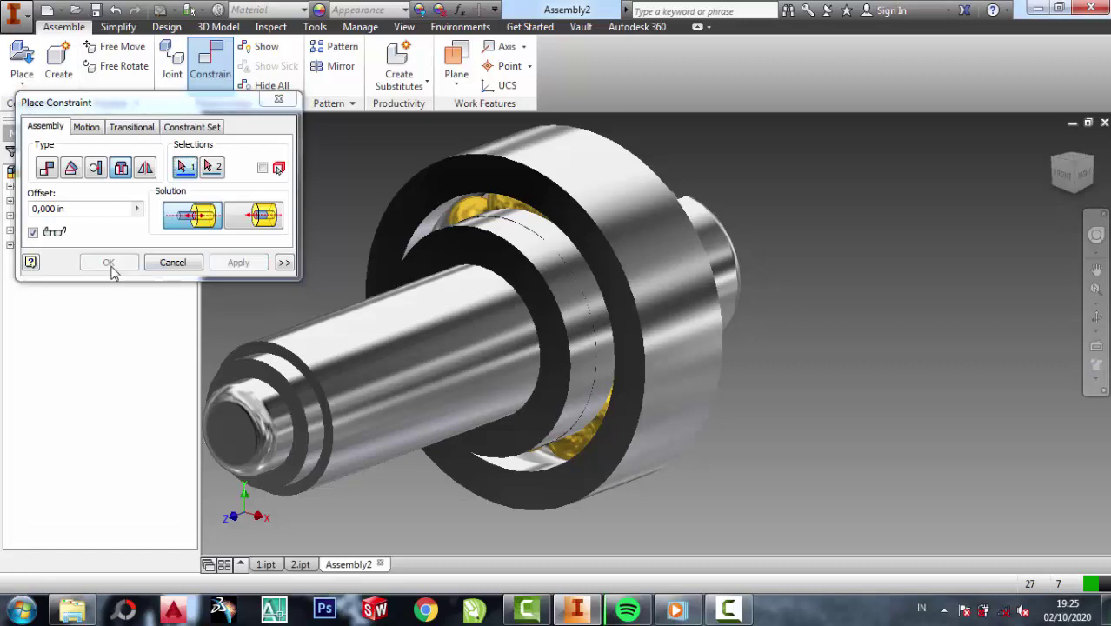
pyautogui.click(157, 266)
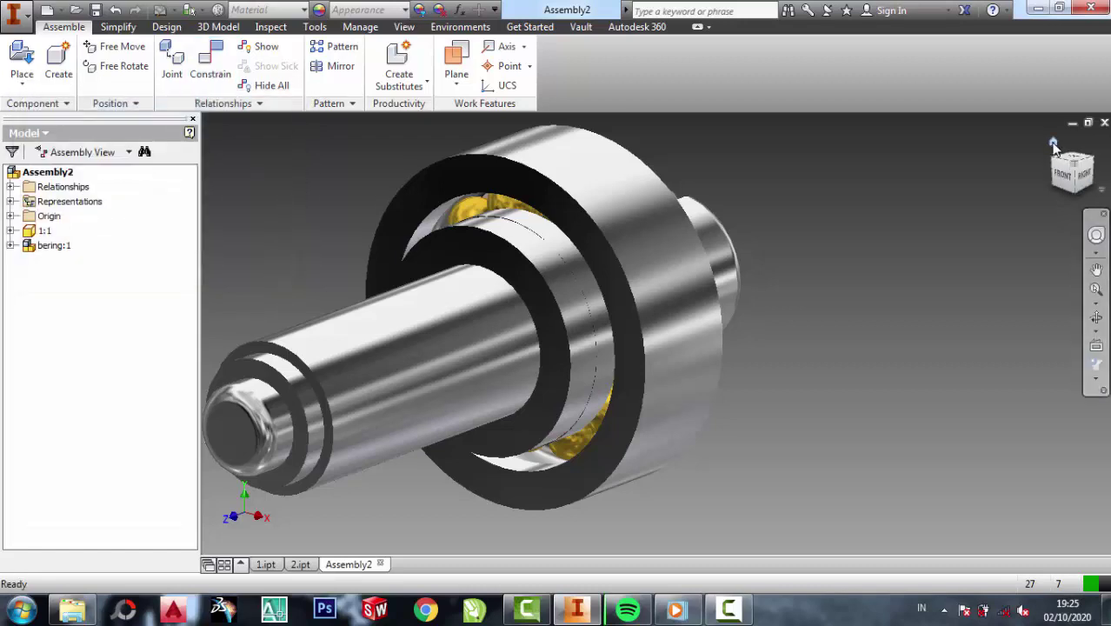
pyautogui.click(1052, 144)
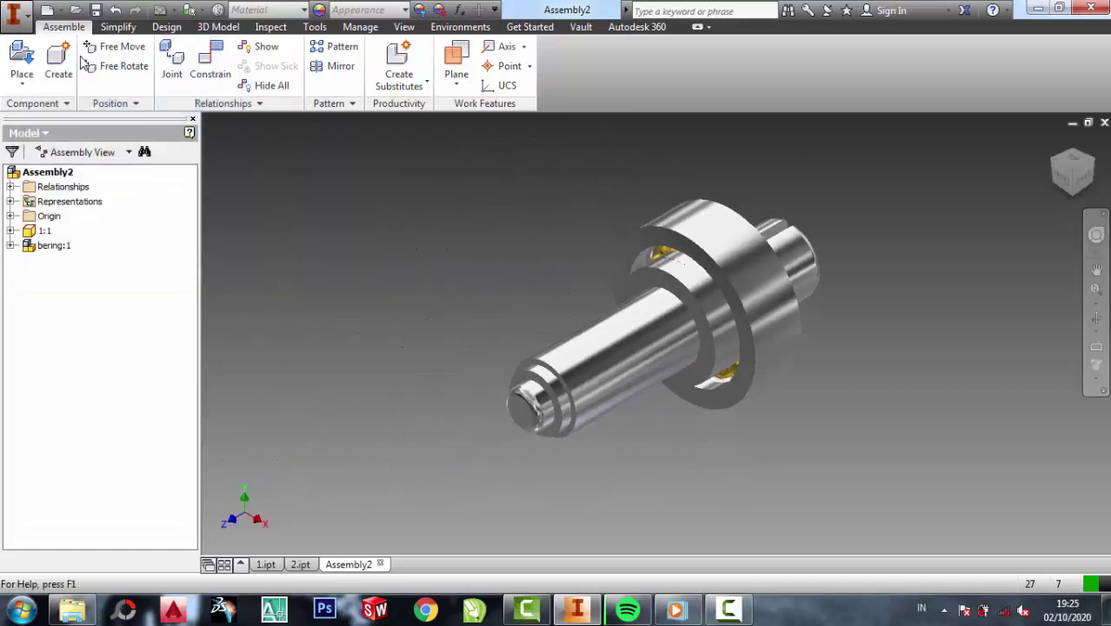
# Place one copy of ring part 2 beside the shaft.
pyautogui.click(22, 65)
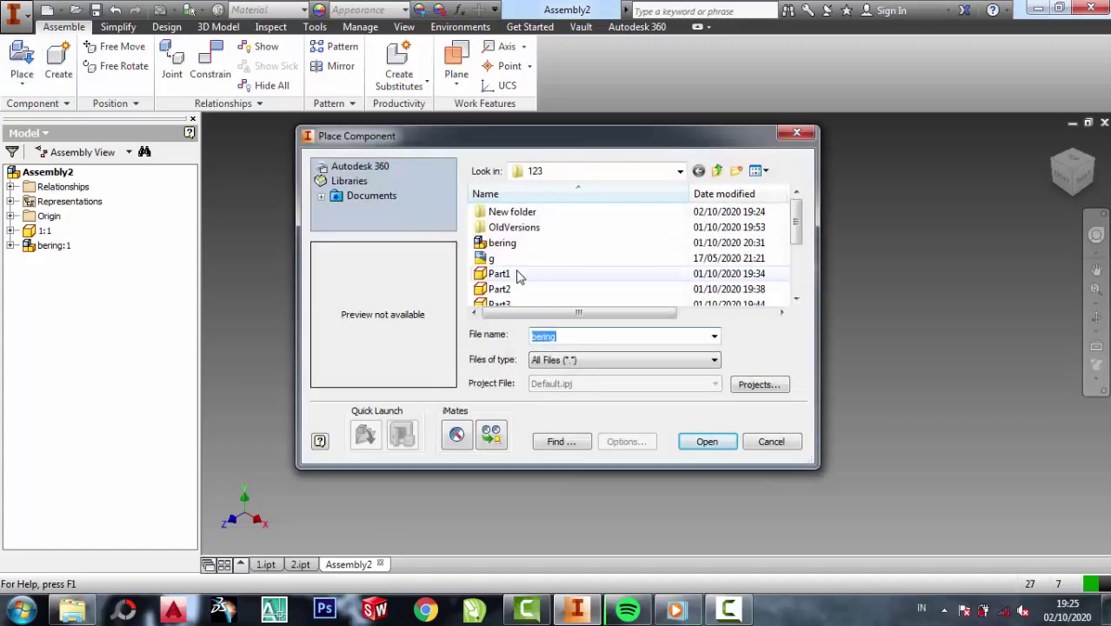
pyautogui.doubleClick(500, 216)
pyautogui.click(497, 227)
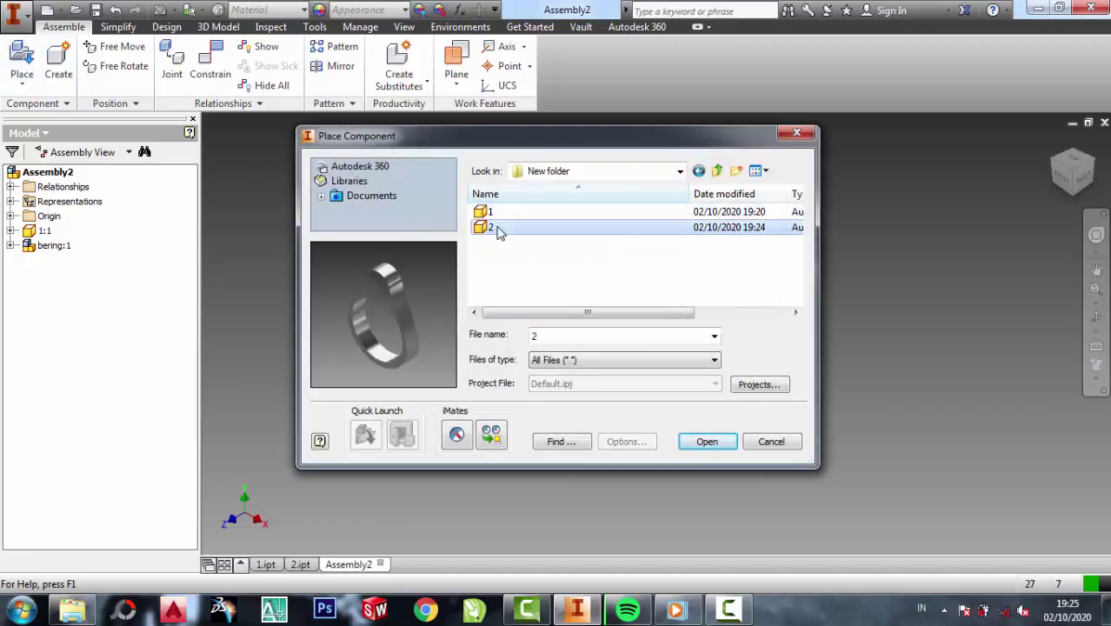
pyautogui.click(699, 443)
pyautogui.click(409, 300)
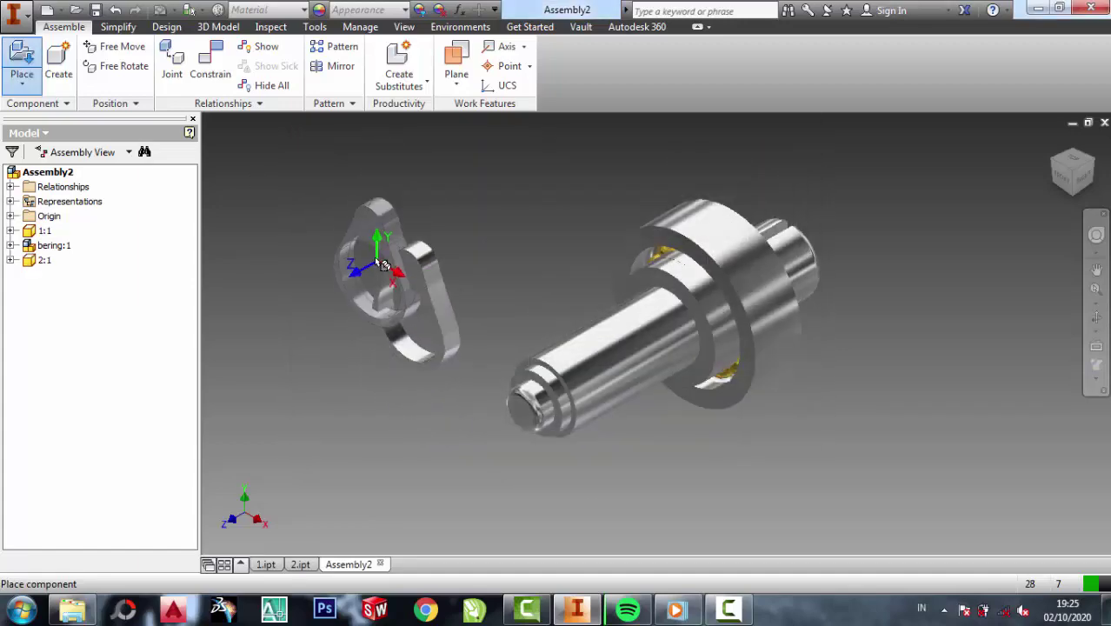
pyautogui.press('Escape')
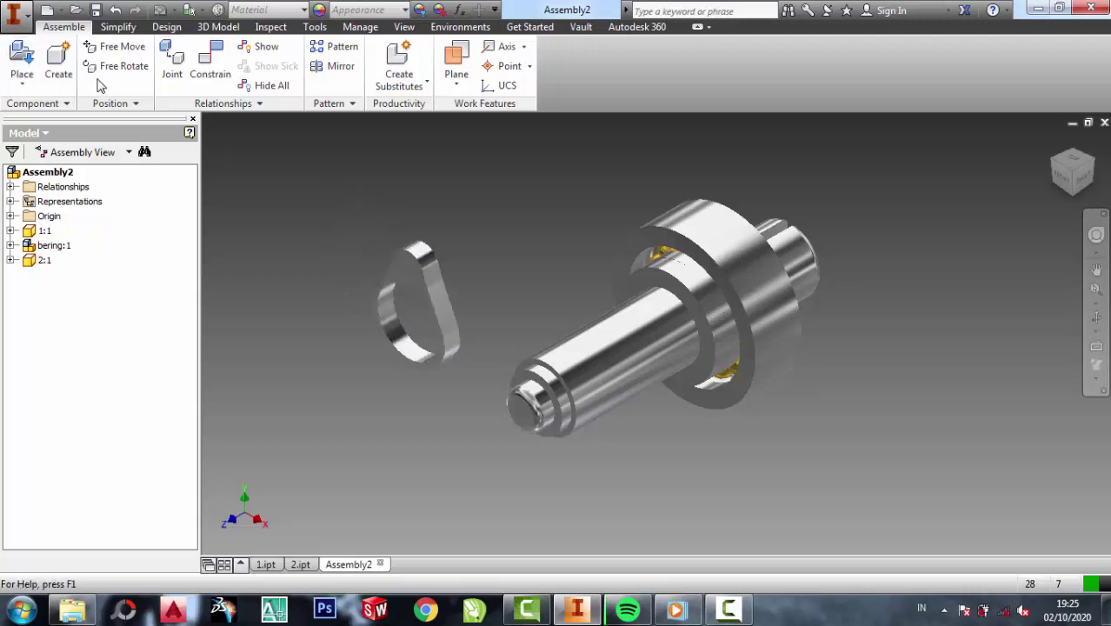
# Start a constraint between the ring's hole edge and the shaft, then cancel it.
pyautogui.click(117, 66)
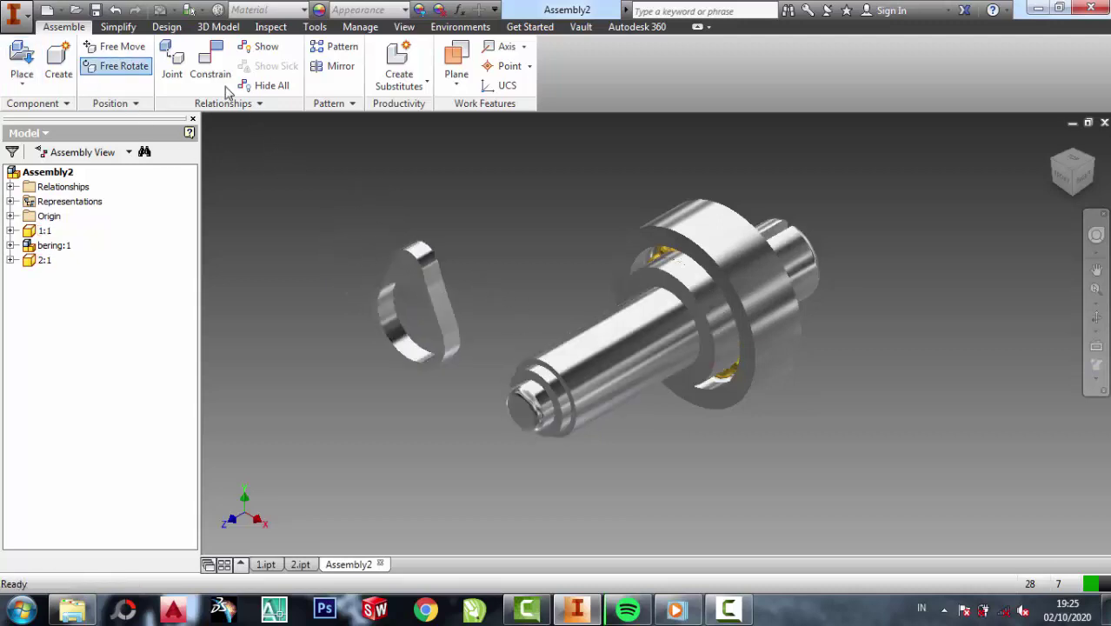
pyautogui.click(211, 65)
pyautogui.scroll(3, 431, 365)
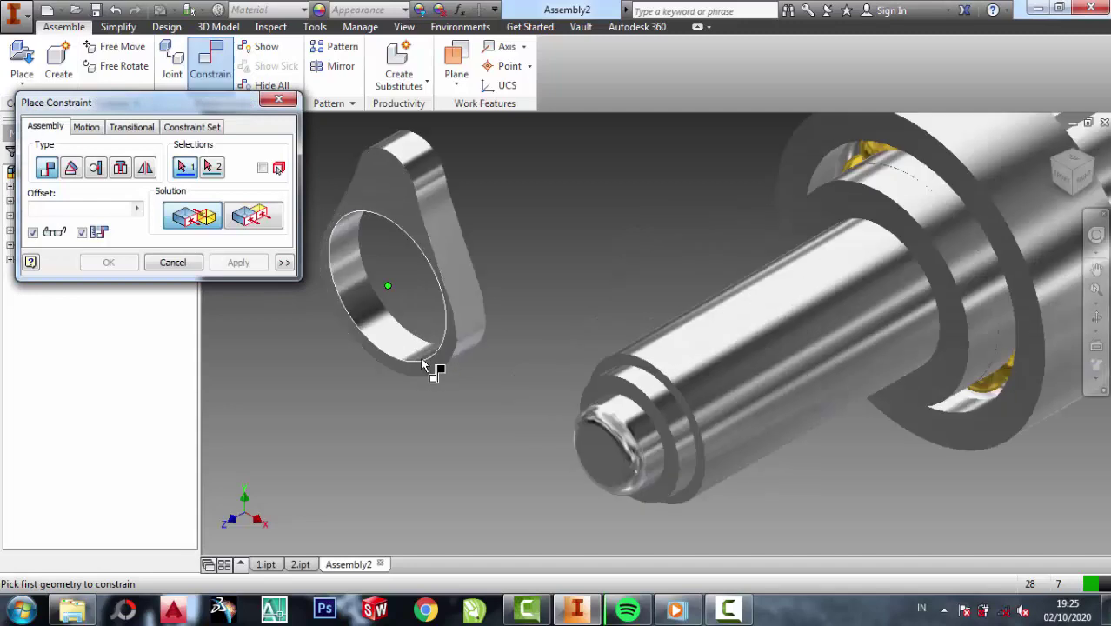
pyautogui.click(429, 346)
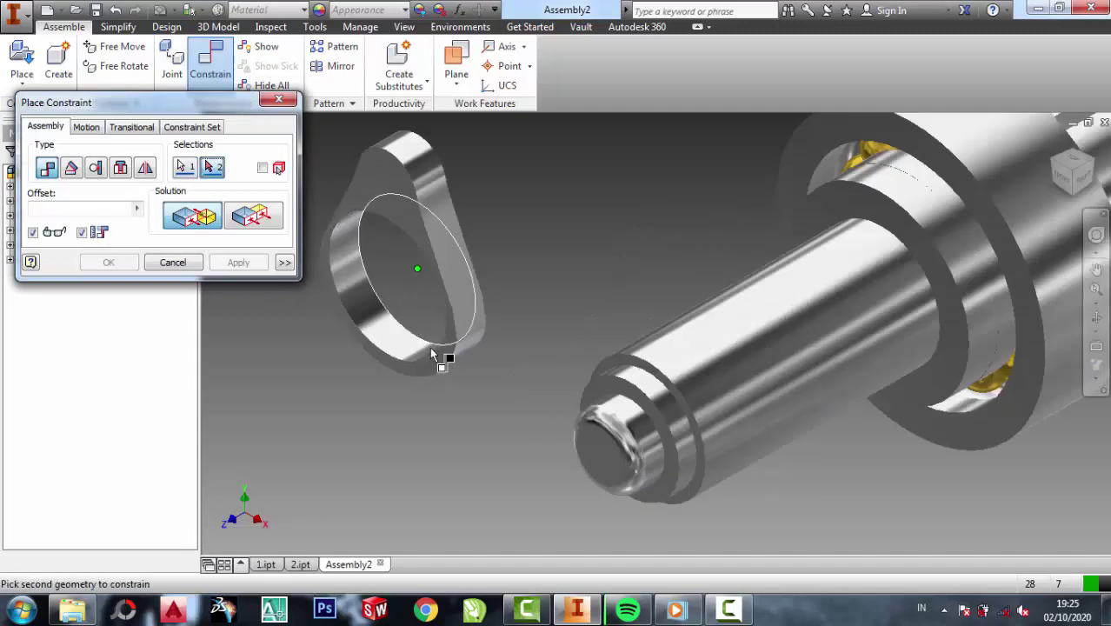
pyautogui.click(706, 405)
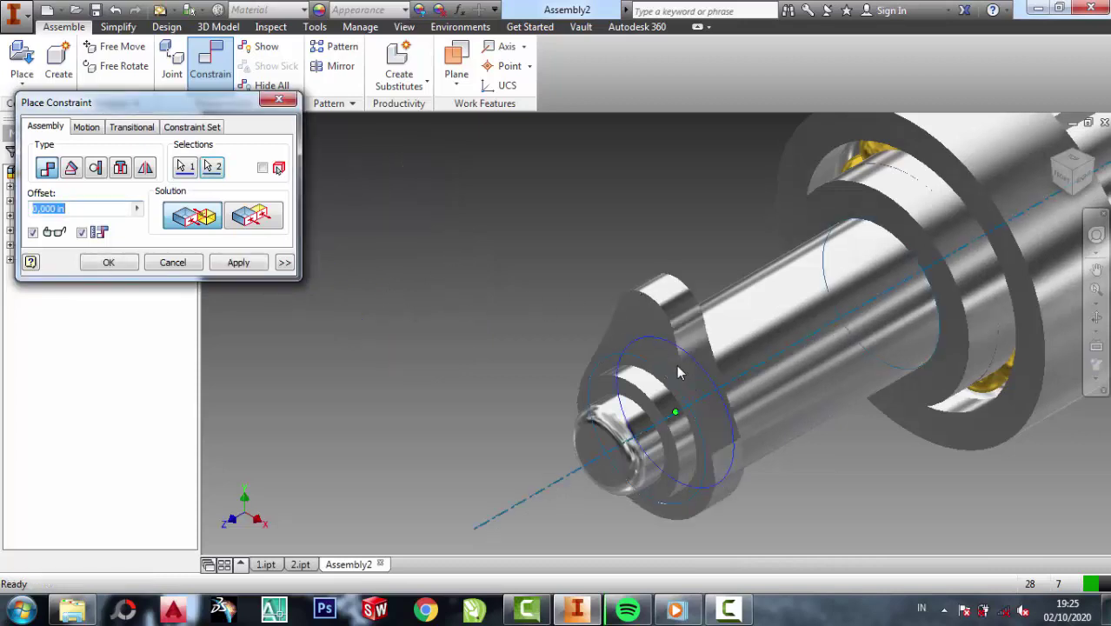
pyautogui.click(196, 262)
# Mate the ring's hole axis to the shaft and apply the constraint.
pyautogui.click(212, 70)
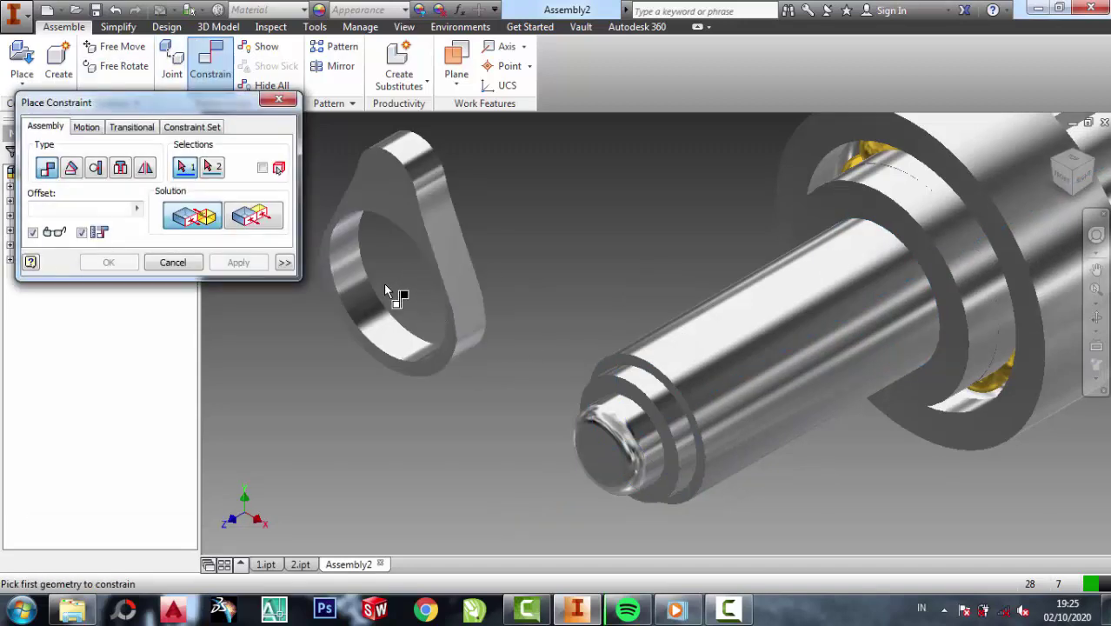
pyautogui.click(442, 298)
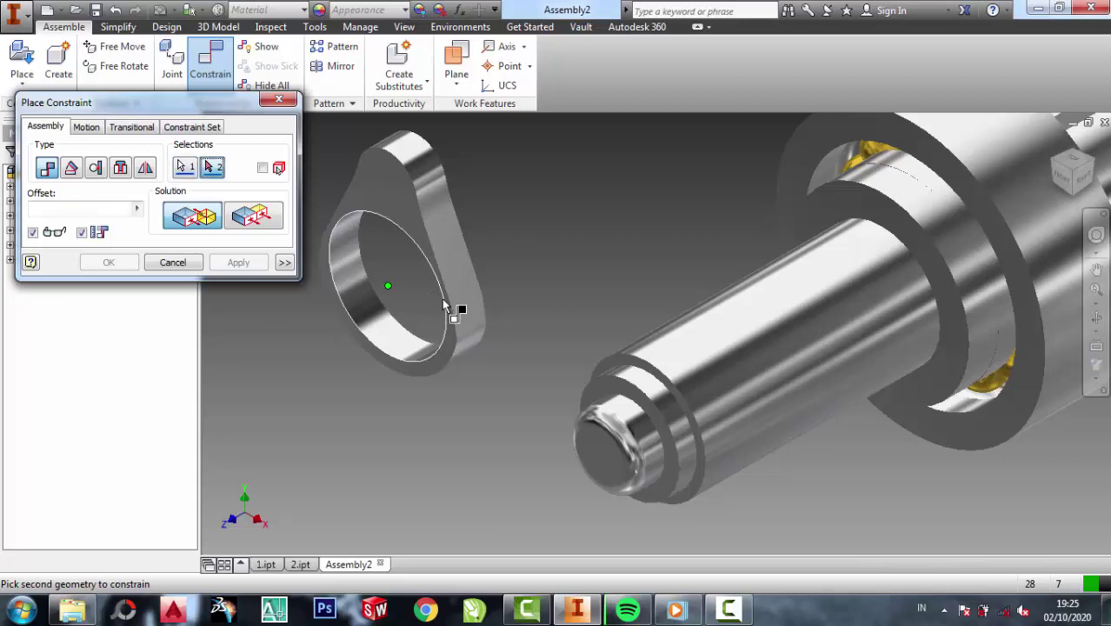
pyautogui.click(737, 386)
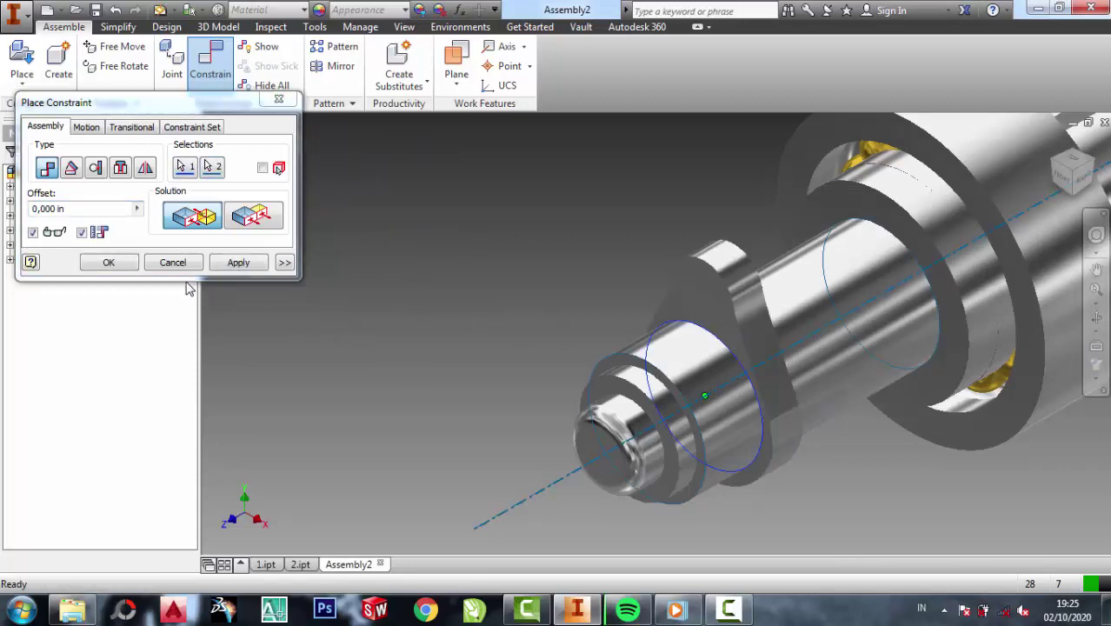
pyautogui.click(236, 262)
# Try mating the ring's flat face to the shaft shoulder, comparing flush and mate, then cancel.
pyautogui.click(723, 288)
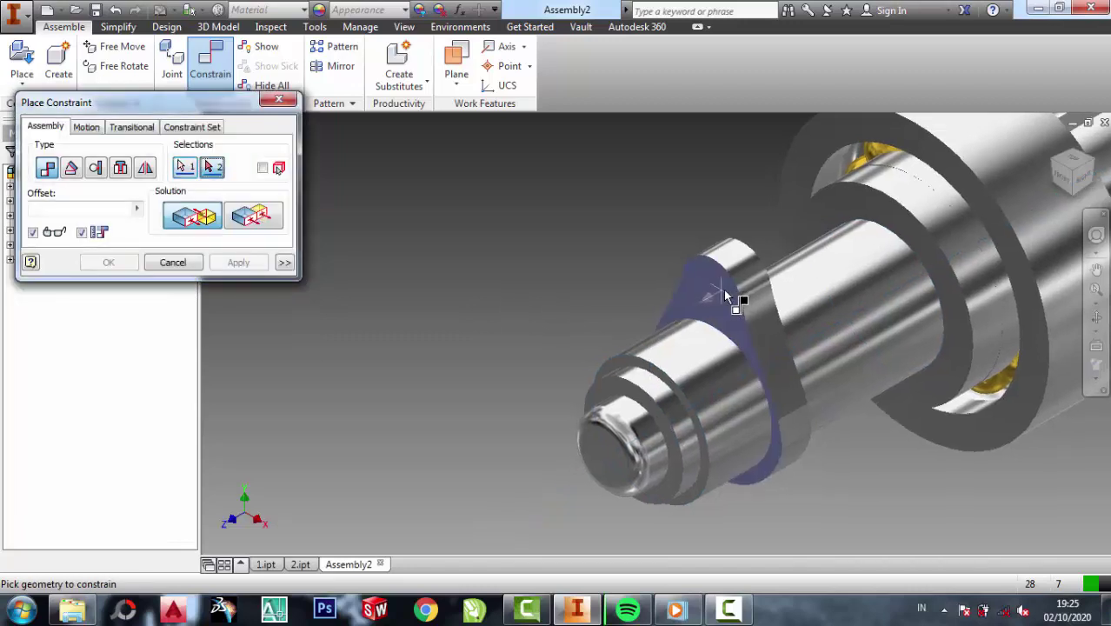
pyautogui.moveTo(739, 282)
pyautogui.keyDown('shift'); pyautogui.mouseDown(button='middle')
pyautogui.moveTo(799, 227)
pyautogui.moveTo(751, 239)
pyautogui.mouseUp(button='middle'); pyautogui.keyUp('shift')
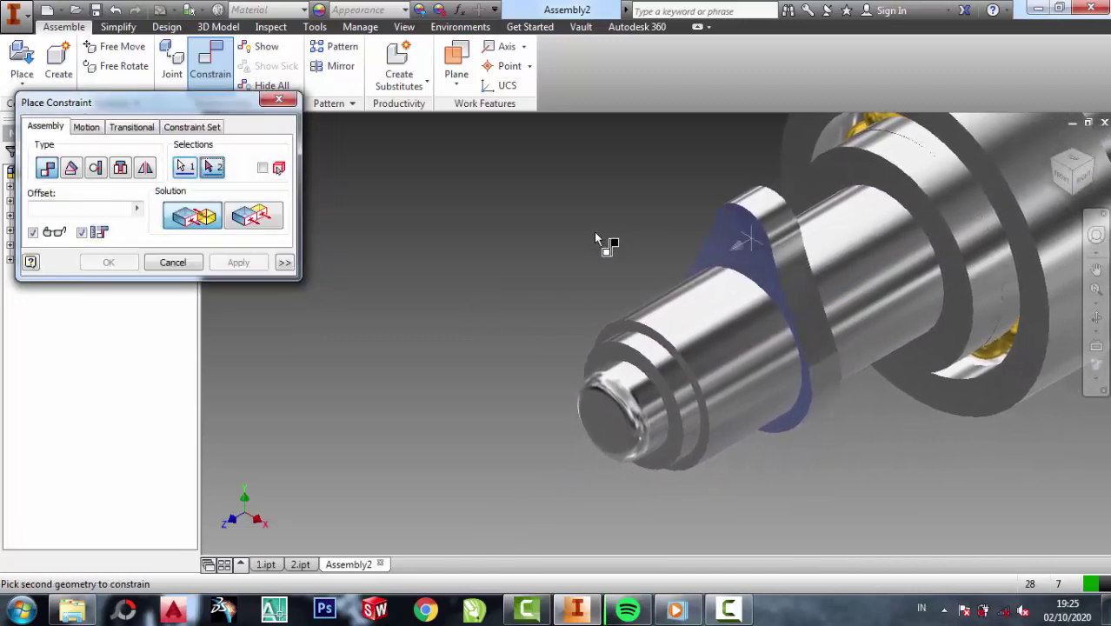
pyautogui.moveTo(594, 231); pyautogui.dragTo(408, 345, button='middle')
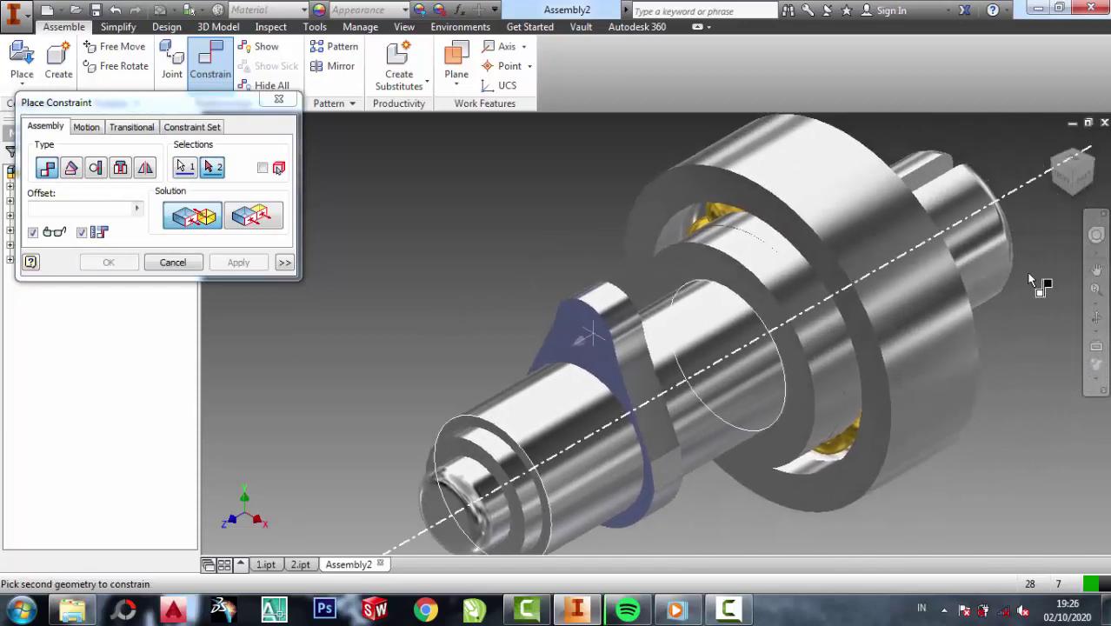
pyautogui.click(1096, 320)
pyautogui.moveTo(776, 365)
pyautogui.mouseDown()
pyautogui.moveTo(537, 356)
pyautogui.moveTo(786, 333)
pyautogui.moveTo(714, 352)
pyautogui.moveTo(645, 350)
pyautogui.moveTo(756, 365)
pyautogui.moveTo(680, 367)
pyautogui.moveTo(709, 355)
pyautogui.moveTo(567, 179)
pyautogui.mouseUp()
pyautogui.rightClick(612, 185)
pyautogui.click(556, 250)
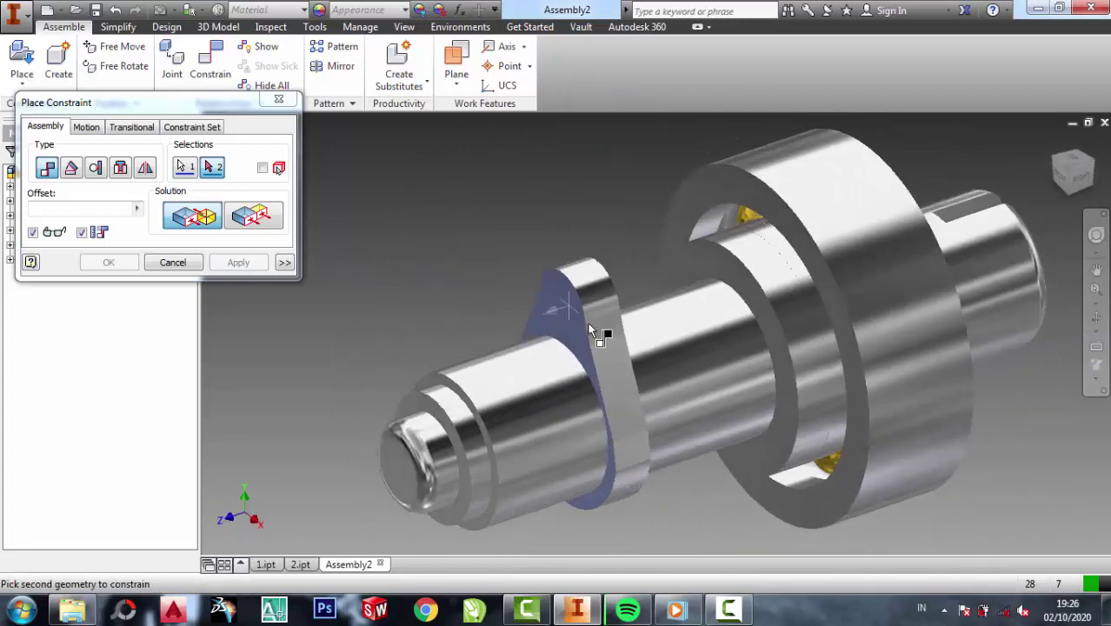
pyautogui.click(587, 321)
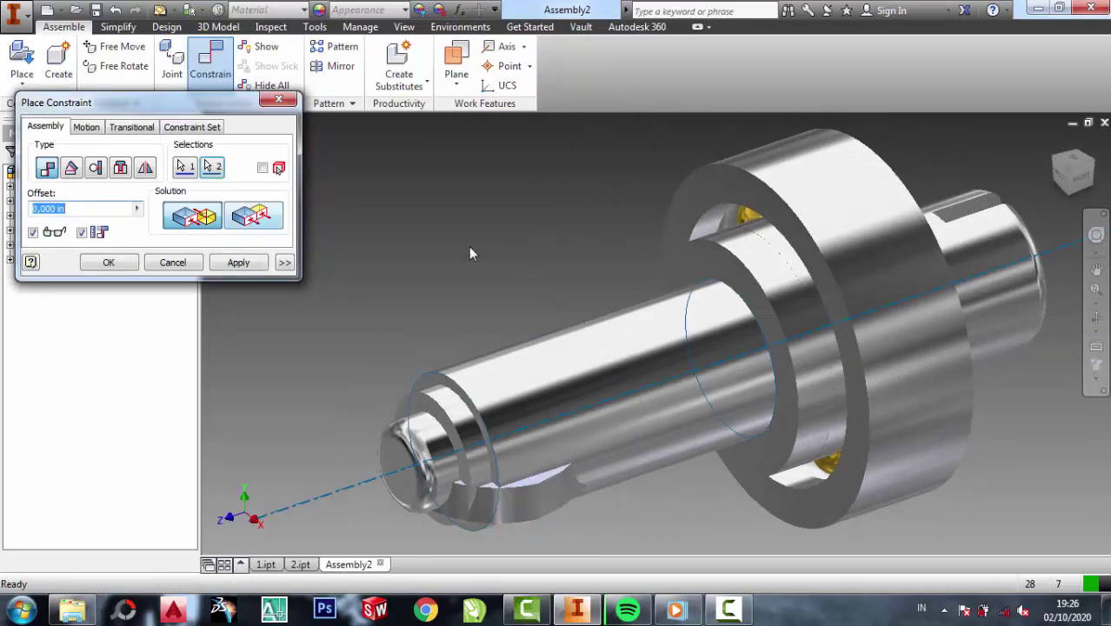
pyautogui.click(240, 222)
pyautogui.click(198, 228)
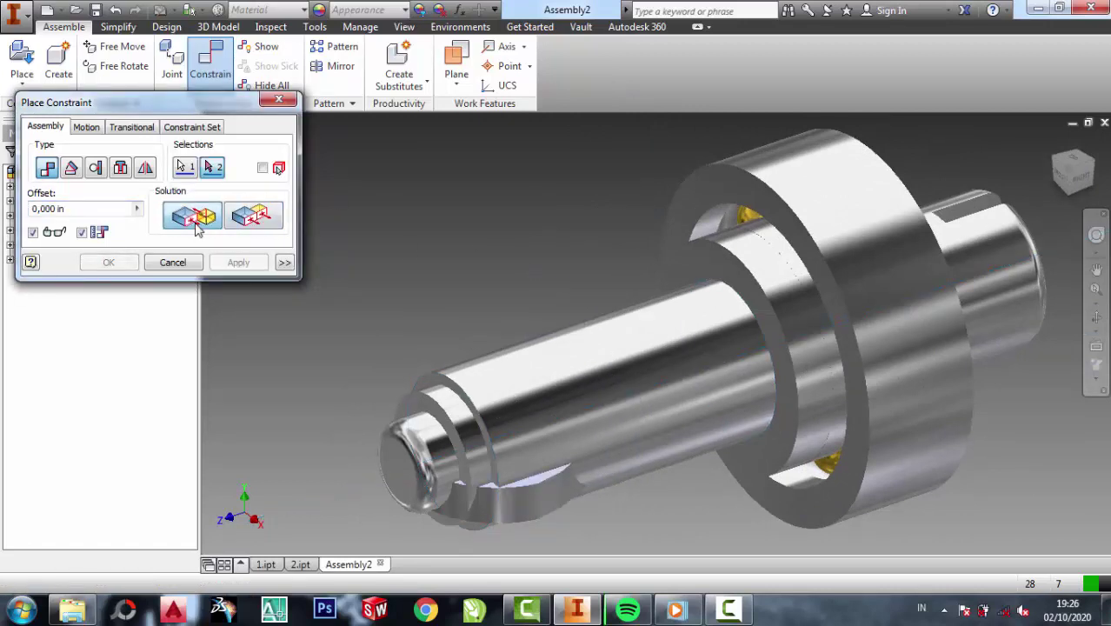
pyautogui.click(183, 266)
# Slide the ring along the shaft toward the bearing.
pyautogui.click(549, 362)
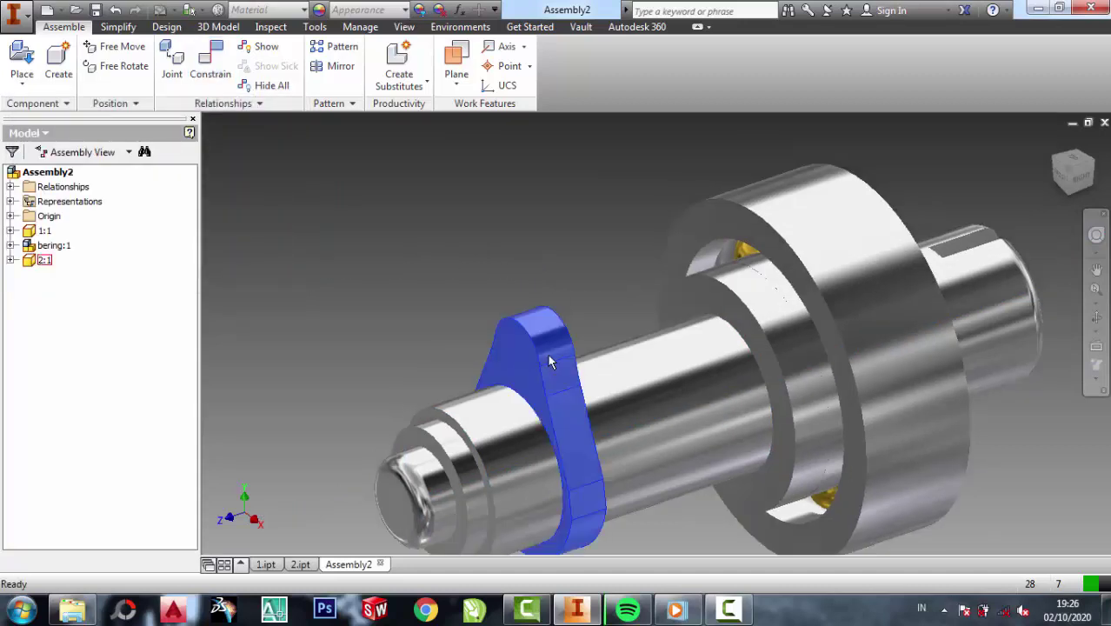
pyautogui.moveTo(549, 361)
pyautogui.mouseDown()
pyautogui.moveTo(659, 320)
pyautogui.moveTo(645, 320)
pyautogui.mouseUp()
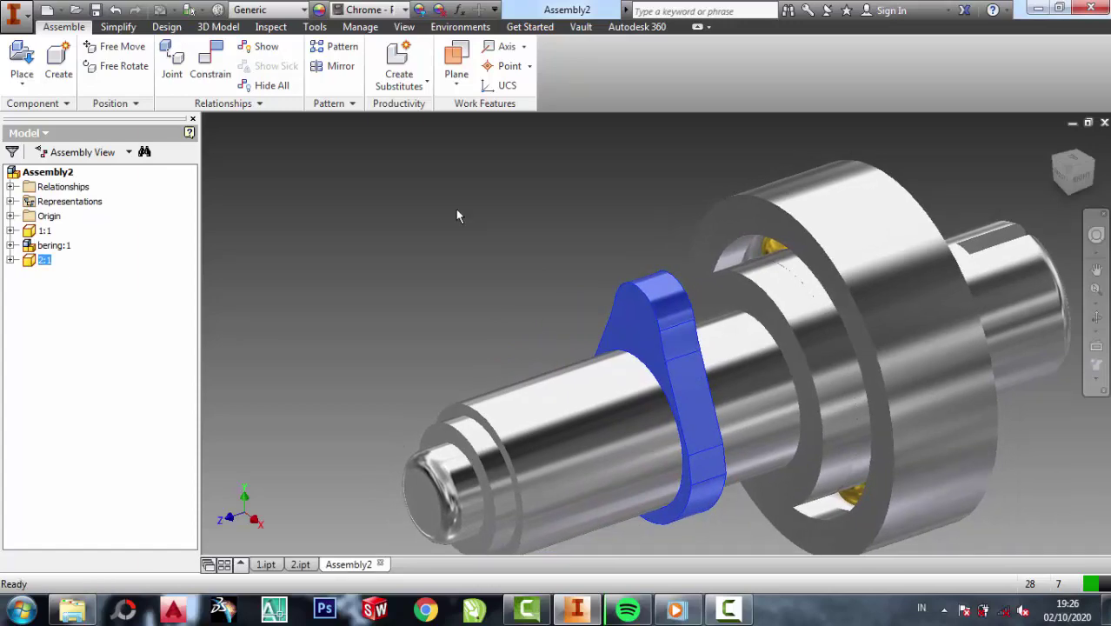
pyautogui.click(459, 216)
pyautogui.click(22, 61)
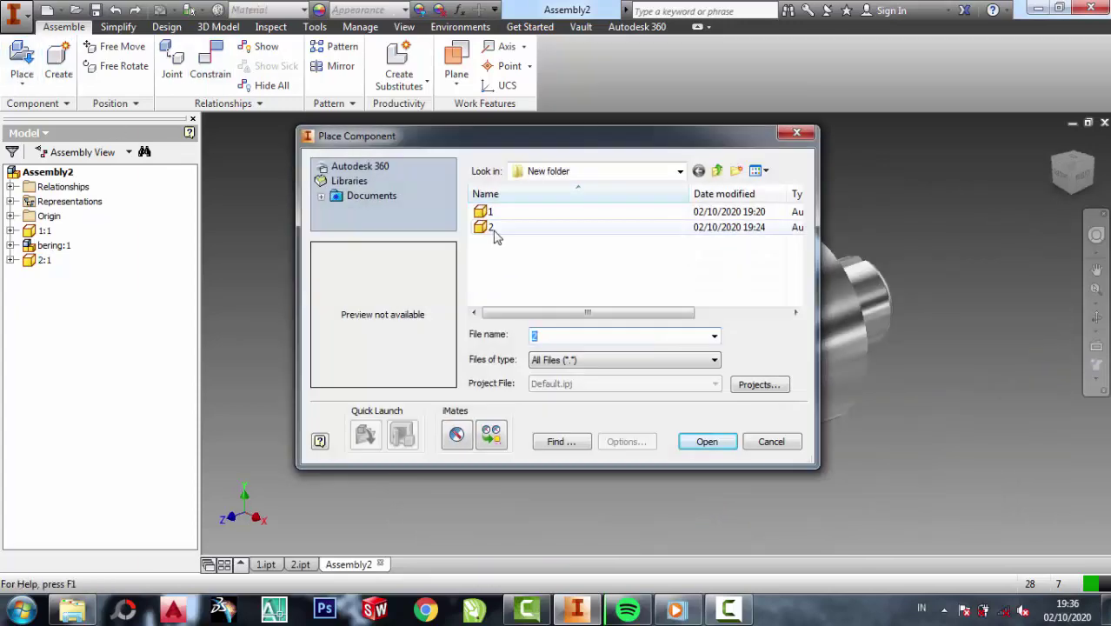
# Place a second copy of ring part 2 (2:2) into the assembly.
pyautogui.click(484, 228)
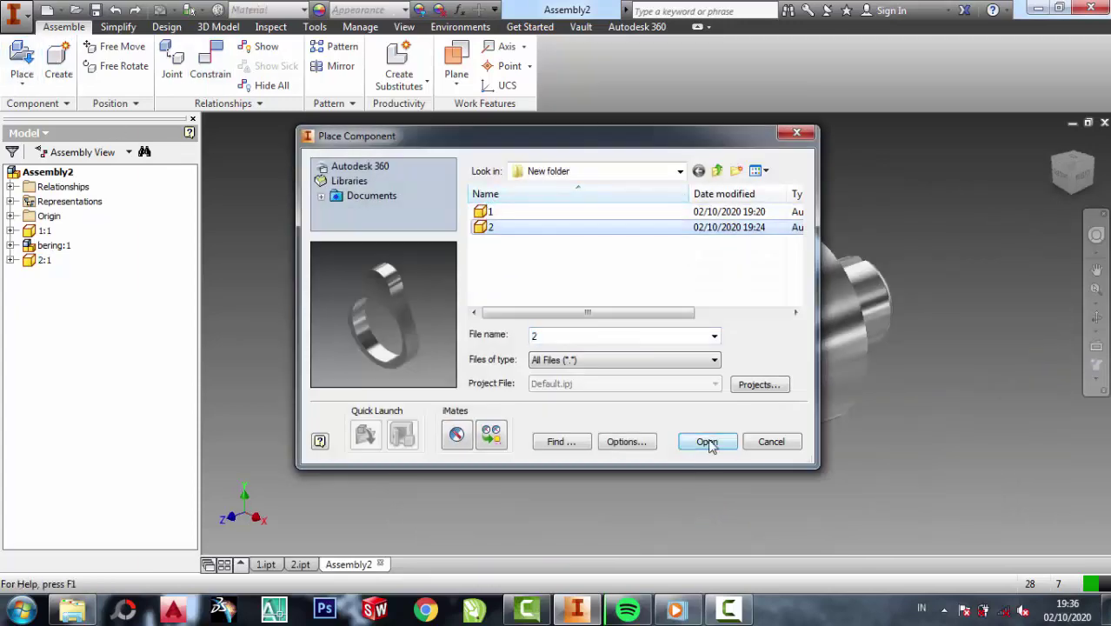
pyautogui.click(708, 441)
pyautogui.click(470, 248)
pyautogui.press('Escape')
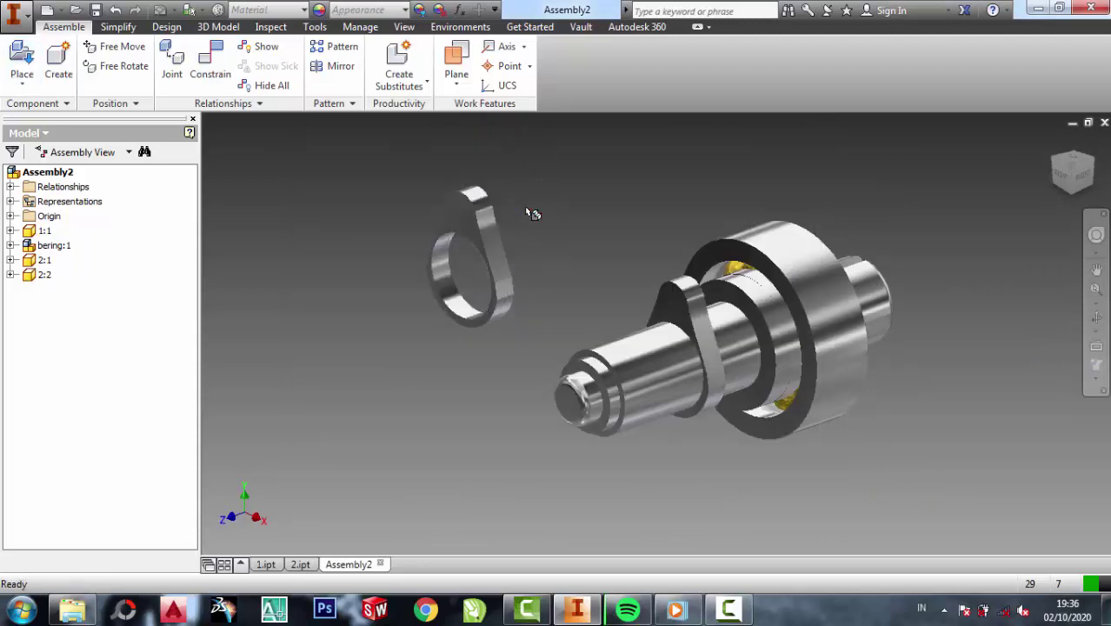
pyautogui.scroll(-3, 536, 241)
pyautogui.scroll(4, 537, 241)
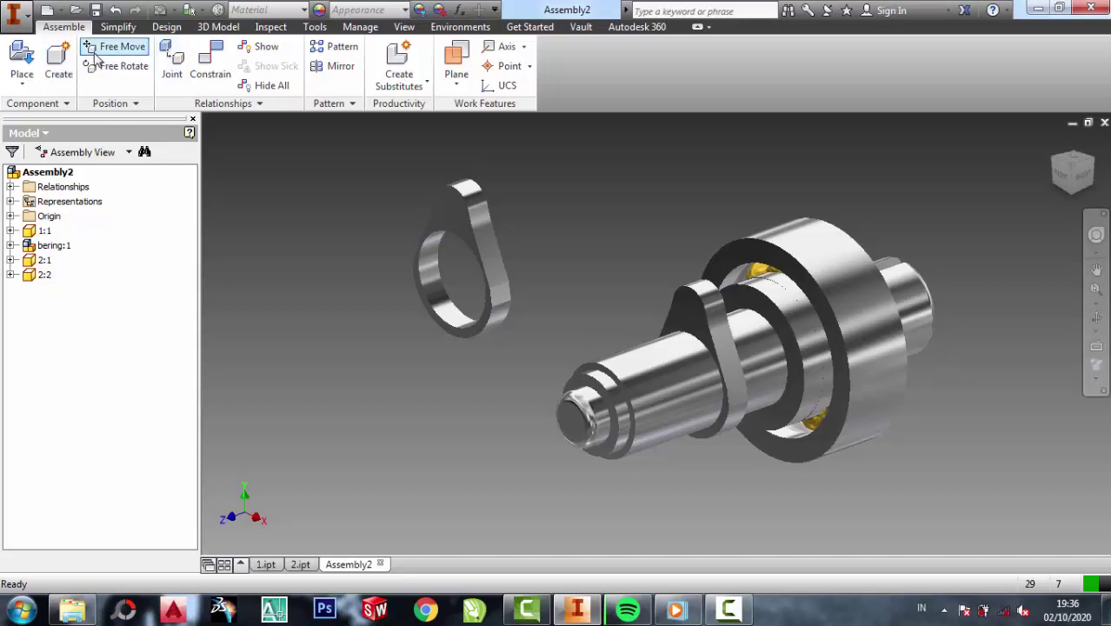
# Move the new ring left of the shaft and rotate its bore toward the shaft's small end.
pyautogui.click(96, 52)
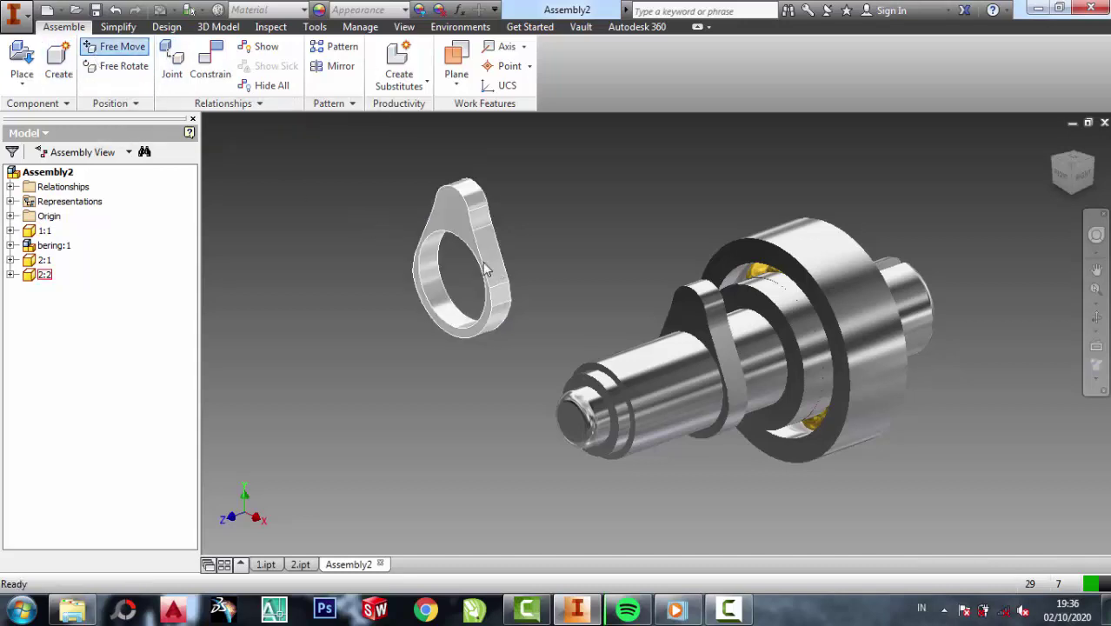
pyautogui.moveTo(495, 267)
pyautogui.mouseDown()
pyautogui.moveTo(466, 241)
pyautogui.moveTo(467, 278)
pyautogui.mouseUp()
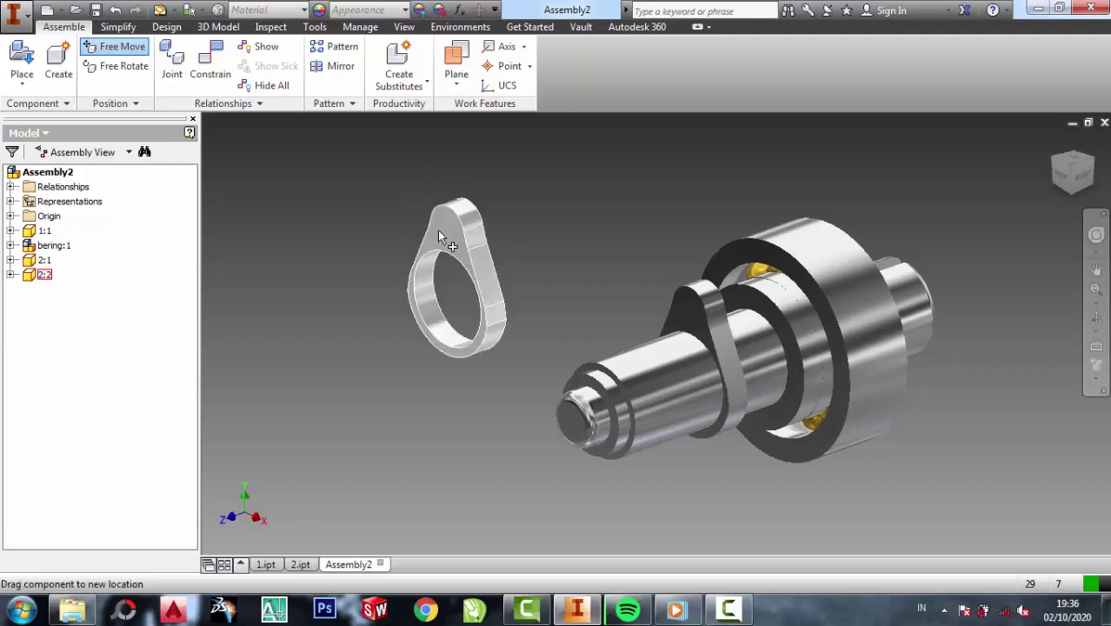
pyautogui.moveTo(437, 229)
pyautogui.mouseDown()
pyautogui.moveTo(441, 292)
pyautogui.moveTo(415, 259)
pyautogui.mouseUp()
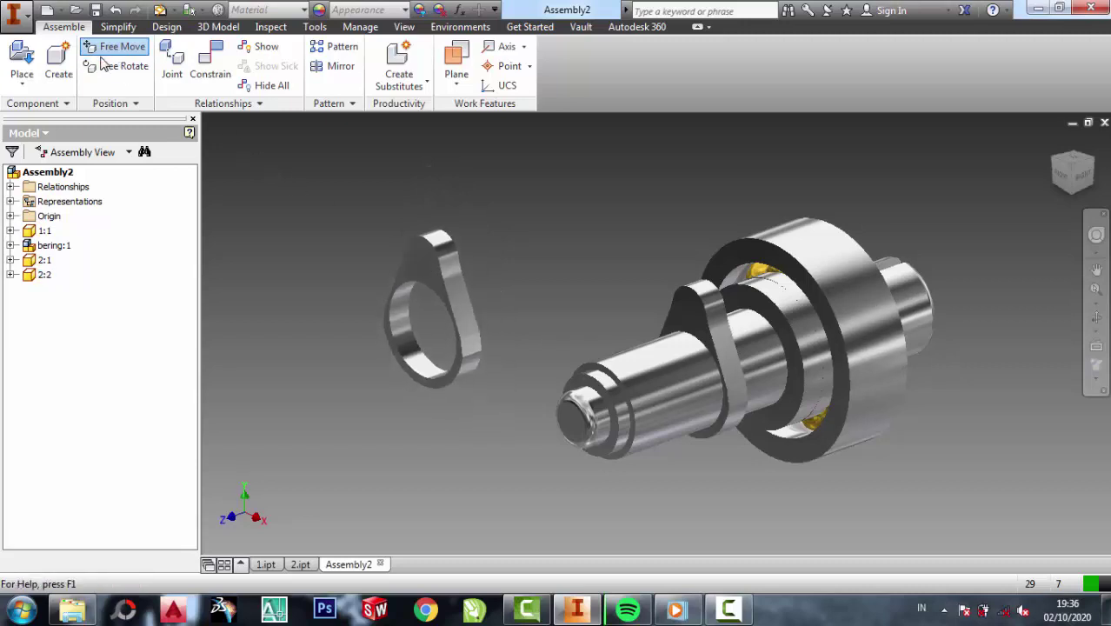
pyautogui.click(103, 70)
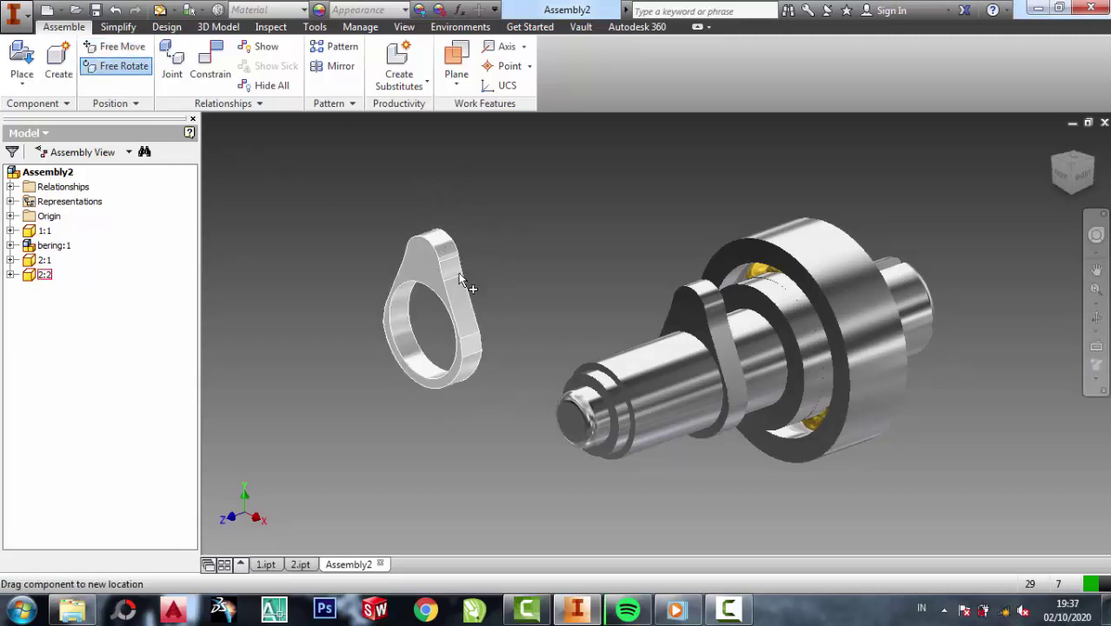
pyautogui.click(461, 280)
pyautogui.moveTo(456, 296)
pyautogui.mouseDown()
pyautogui.moveTo(432, 265)
pyautogui.moveTo(468, 255)
pyautogui.moveTo(470, 273)
pyautogui.moveTo(495, 278)
pyautogui.mouseUp()
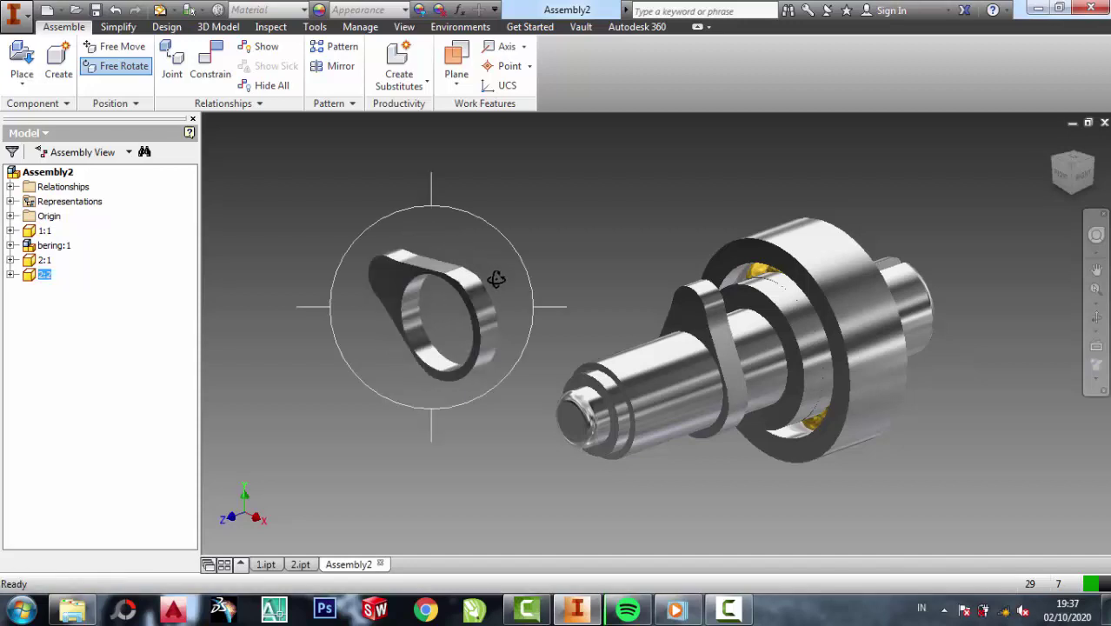
pyautogui.rightClick(510, 192)
pyautogui.click(570, 193)
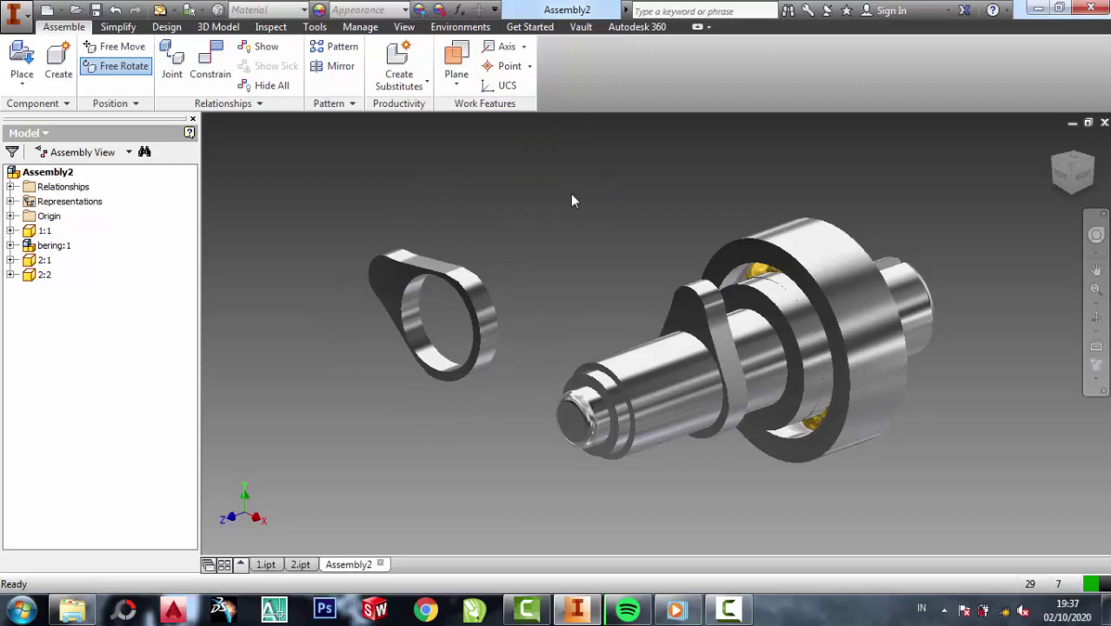
# Constrain the second ring's inner edge to the circular edge at the shaft end.
pyautogui.click(199, 75)
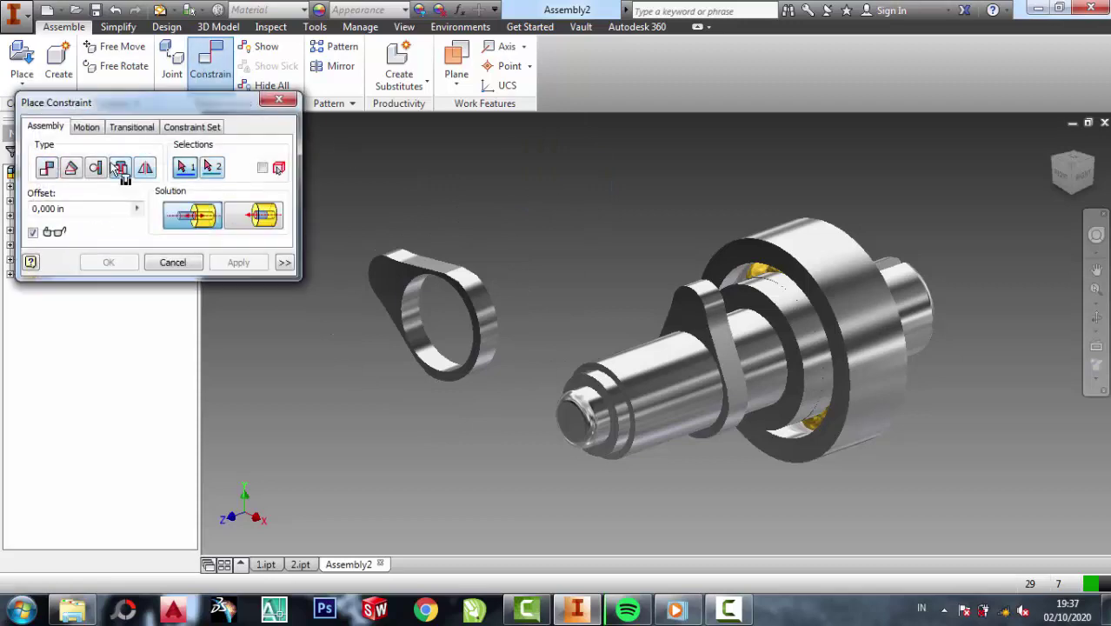
pyautogui.click(272, 227)
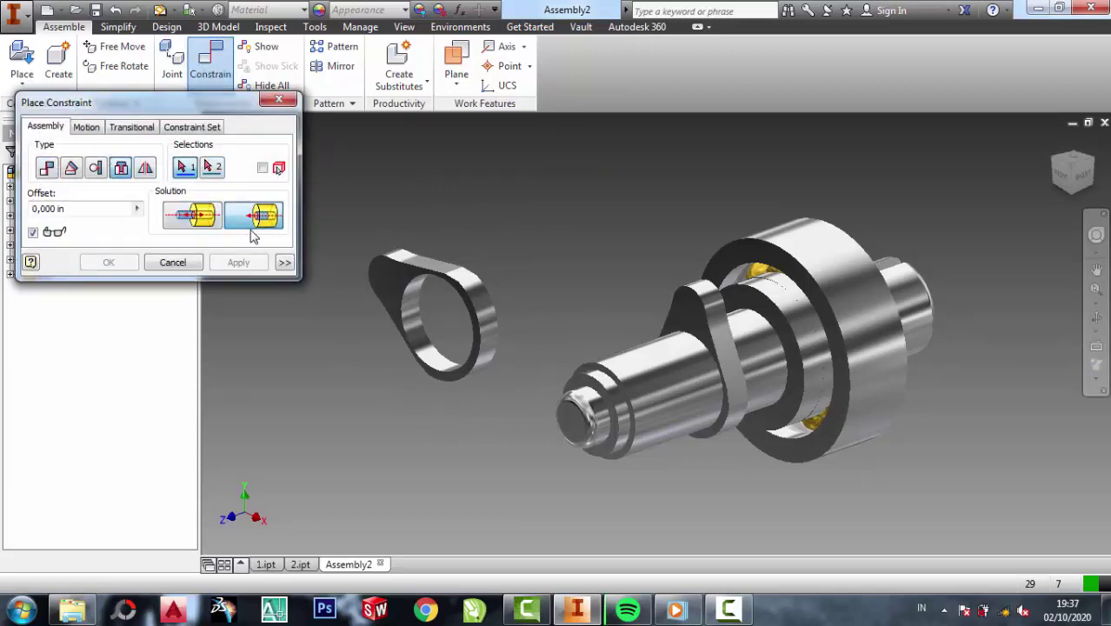
pyautogui.click(184, 226)
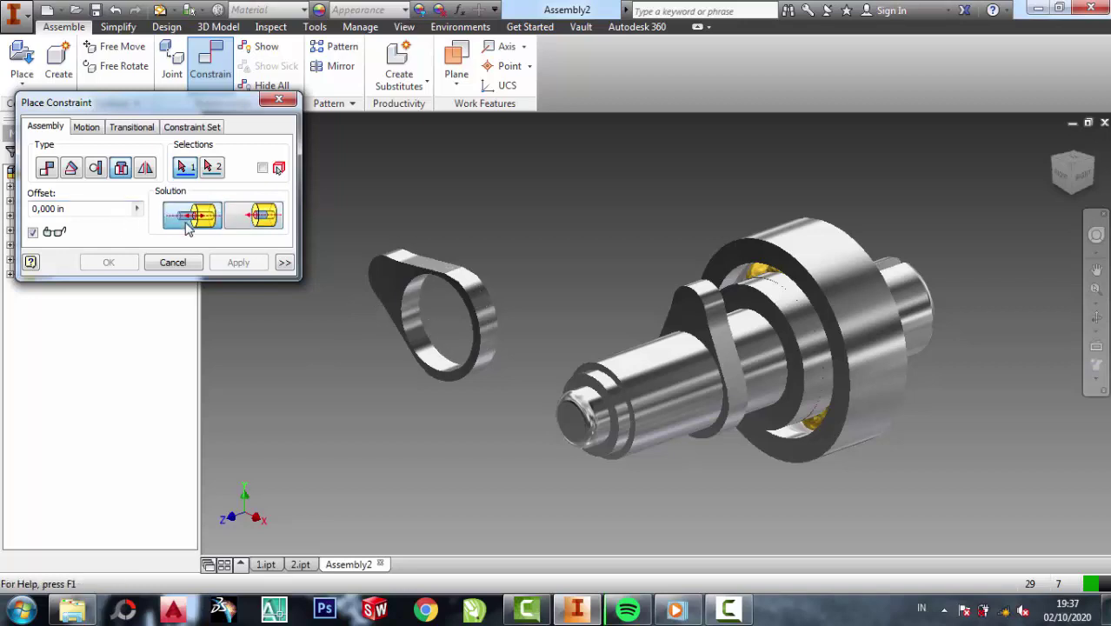
pyautogui.click(253, 217)
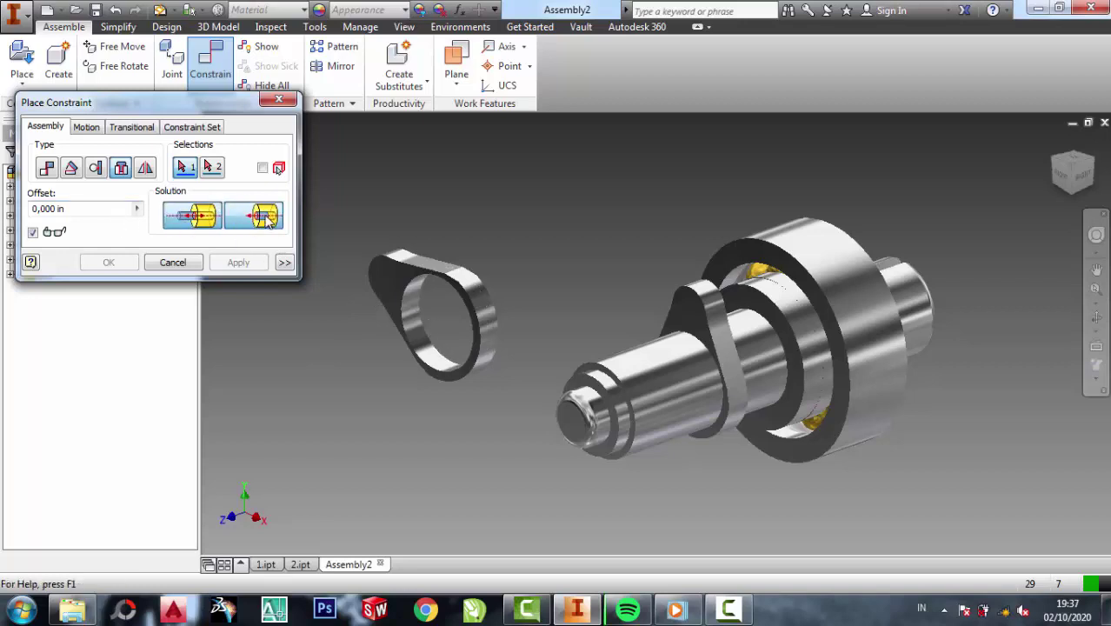
pyautogui.click(410, 317)
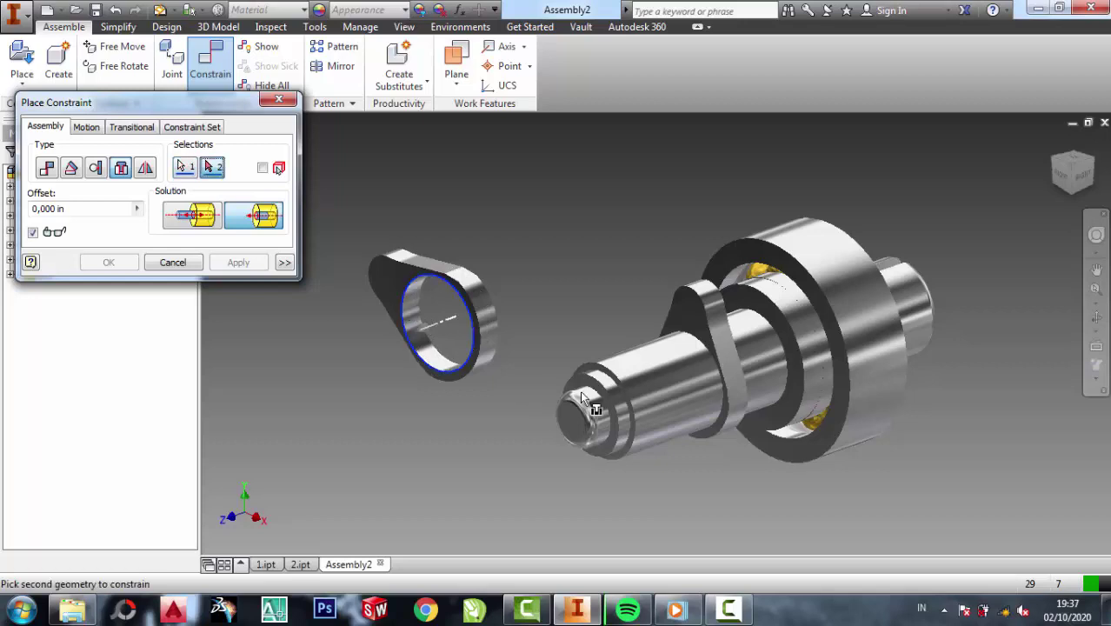
pyautogui.click(653, 398)
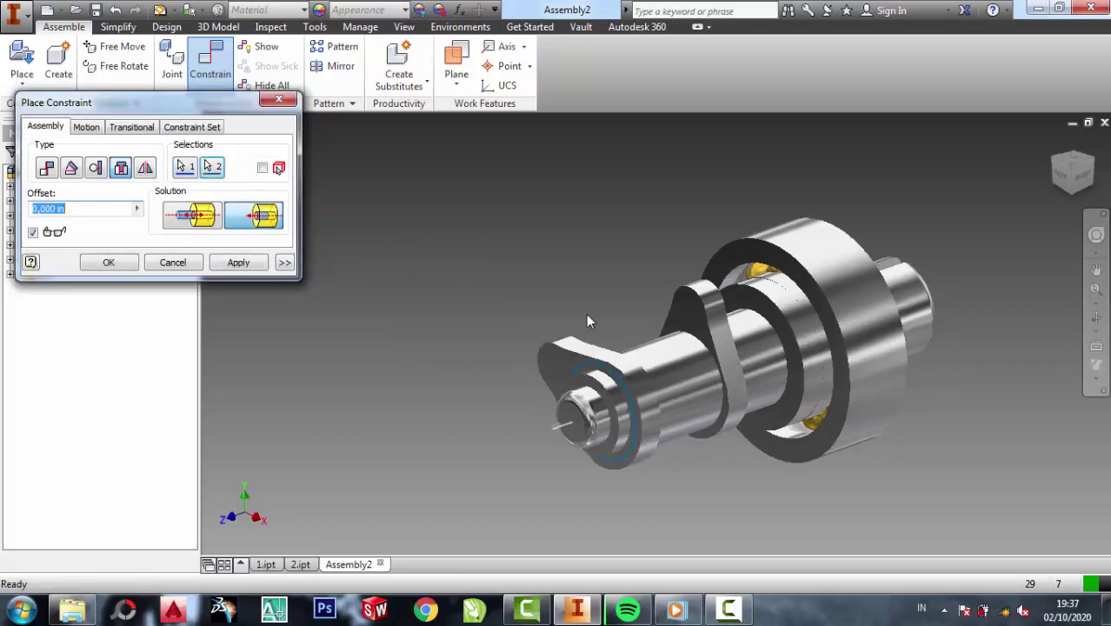
pyautogui.scroll(-3, 714, 379)
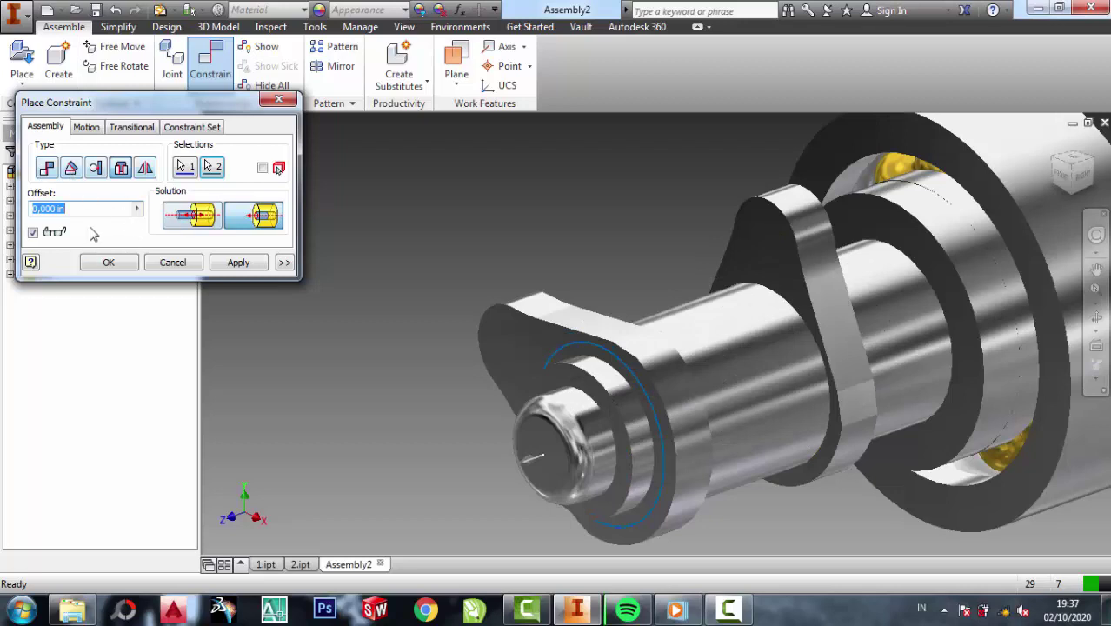
pyautogui.click(47, 170)
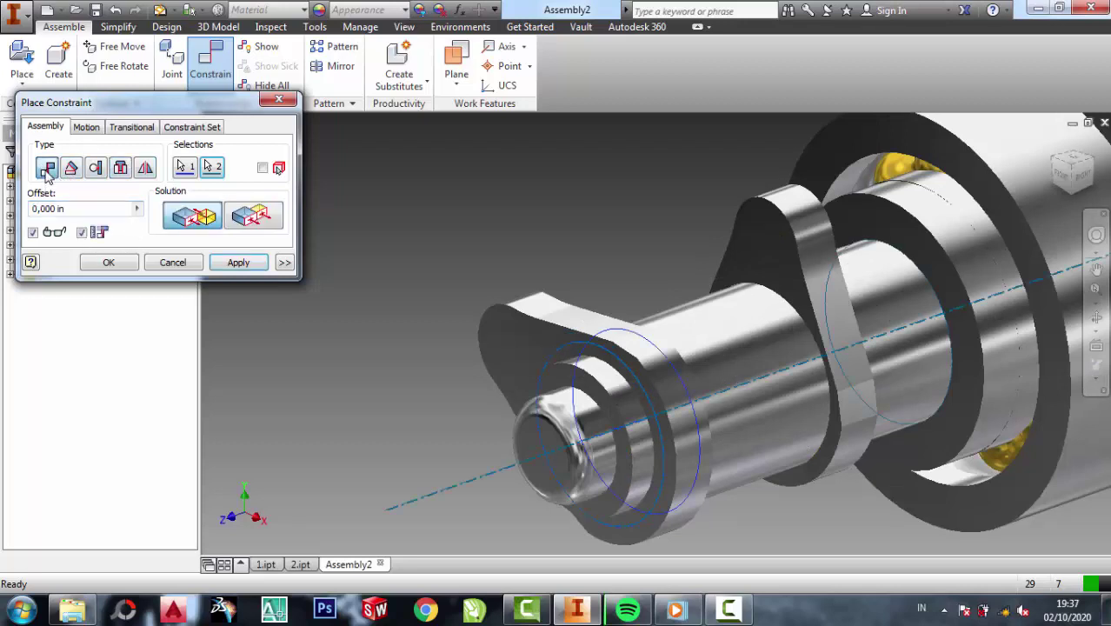
pyautogui.click(235, 262)
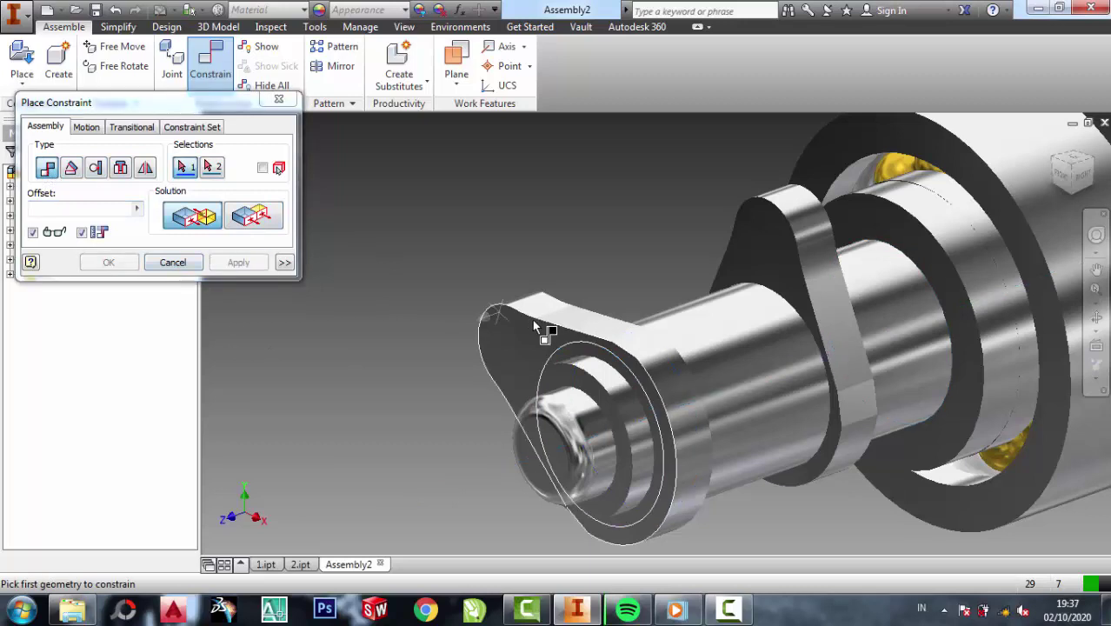
# Try mating the ring's flat face, cancel it, and swing the ring around the shaft end.
pyautogui.click(520, 333)
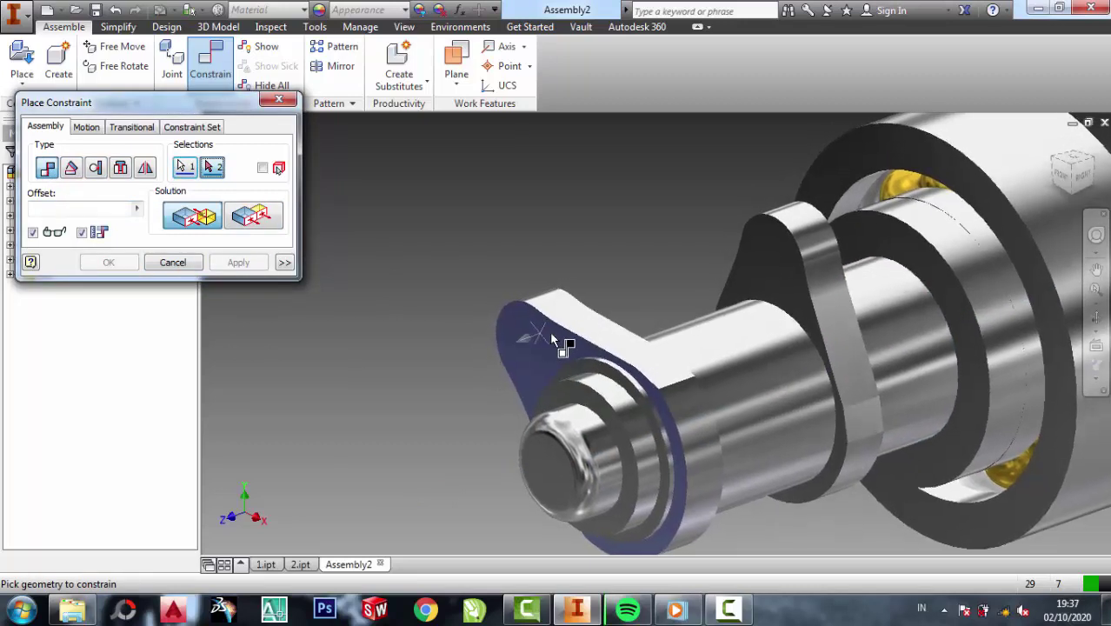
pyautogui.moveTo(573, 339)
pyautogui.mouseDown(button='middle')
pyautogui.moveTo(573, 254)
pyautogui.moveTo(527, 230)
pyautogui.mouseUp(button='middle')
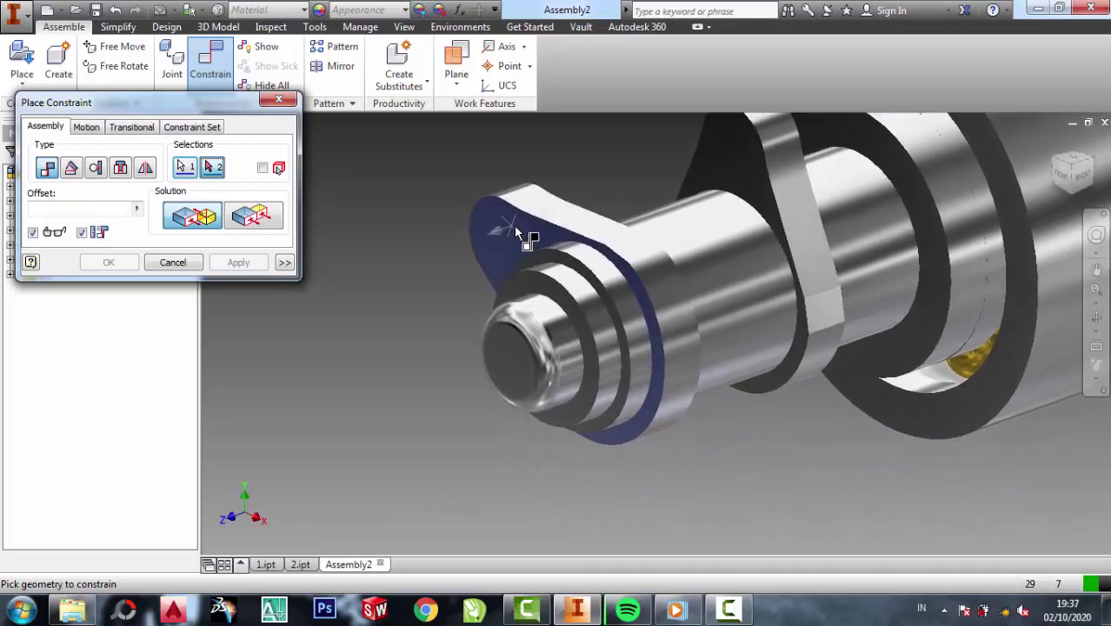
pyautogui.click(172, 262)
pyautogui.moveTo(673, 285)
pyautogui.mouseDown()
pyautogui.moveTo(528, 319)
pyautogui.moveTo(612, 249)
pyautogui.moveTo(539, 284)
pyautogui.mouseUp()
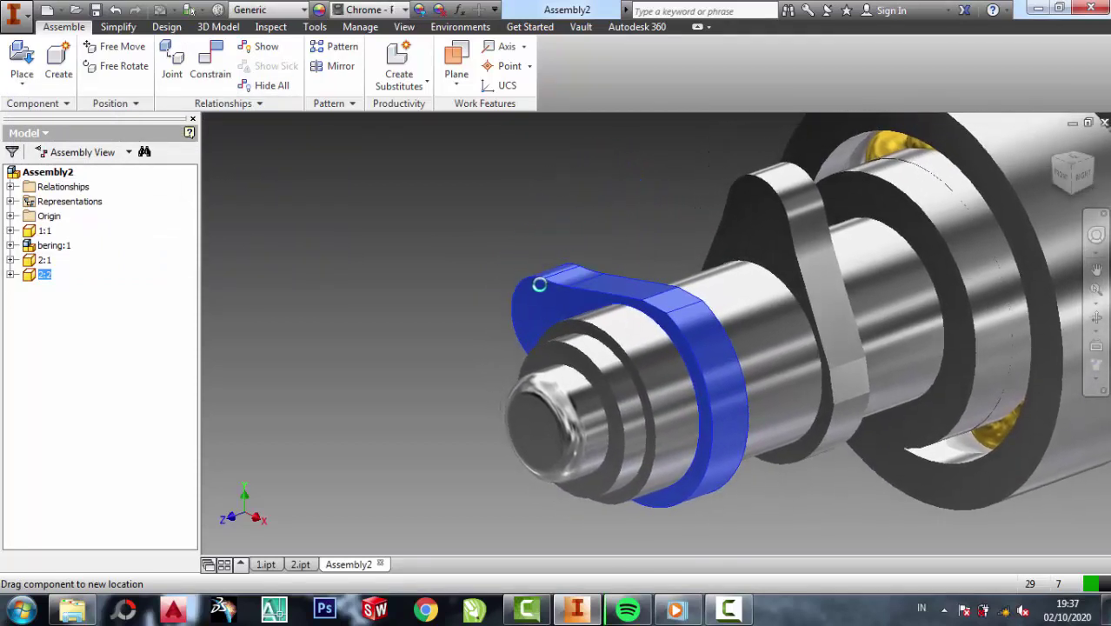
# Return to the Home view and orbit to see the whole assembly.
pyautogui.click(572, 205)
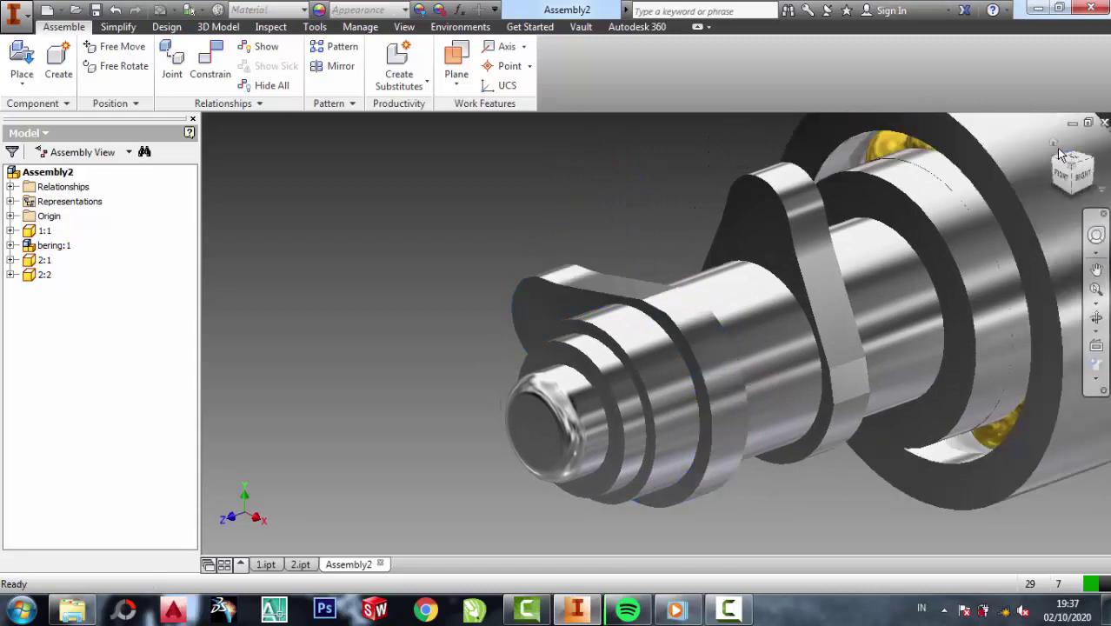
pyautogui.click(1053, 142)
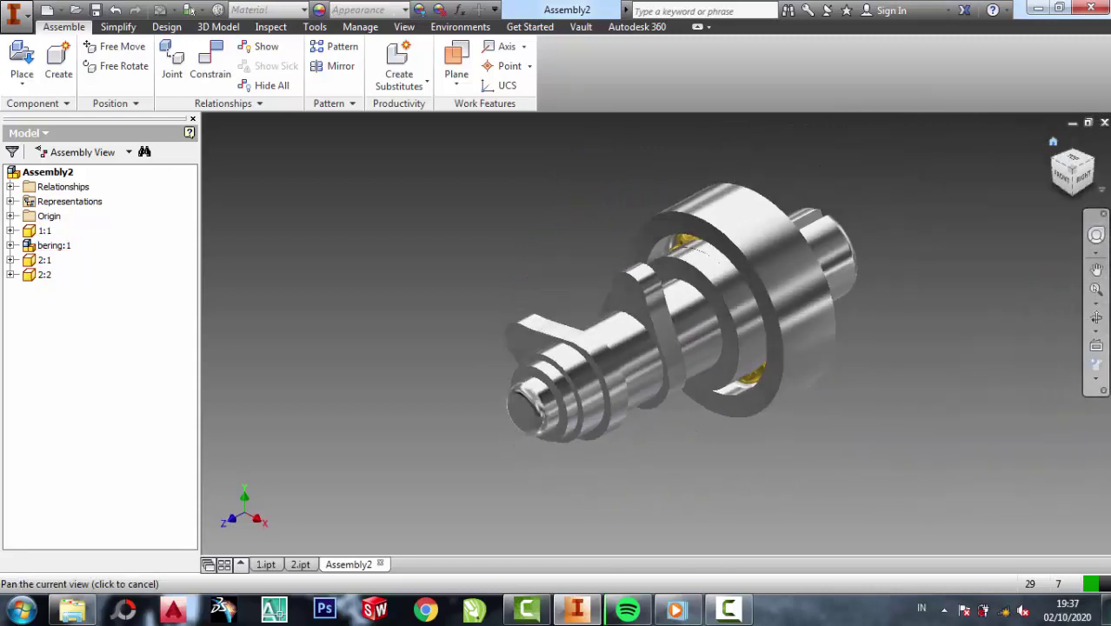
pyautogui.click(1097, 320)
pyautogui.moveTo(774, 356)
pyautogui.mouseDown()
pyautogui.moveTo(883, 355)
pyautogui.moveTo(755, 356)
pyautogui.moveTo(732, 367)
pyautogui.mouseUp()
pyautogui.press('Escape')
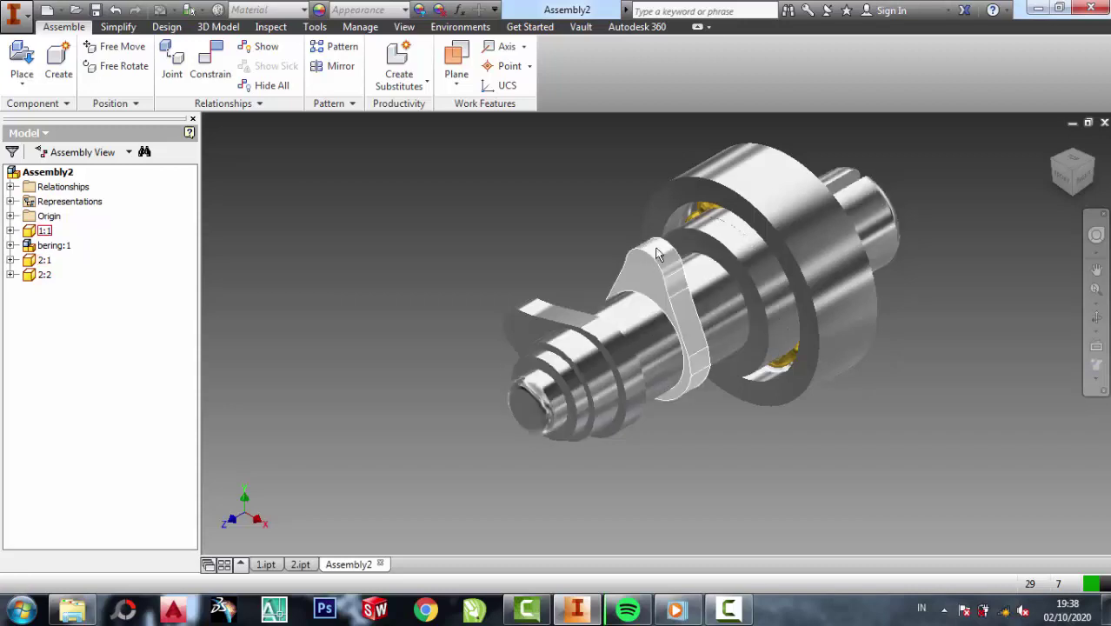
# Drag the teardrop ring and bearing to spin them around the shaft.
pyautogui.moveTo(654, 279); pyautogui.dragTo(577, 233)
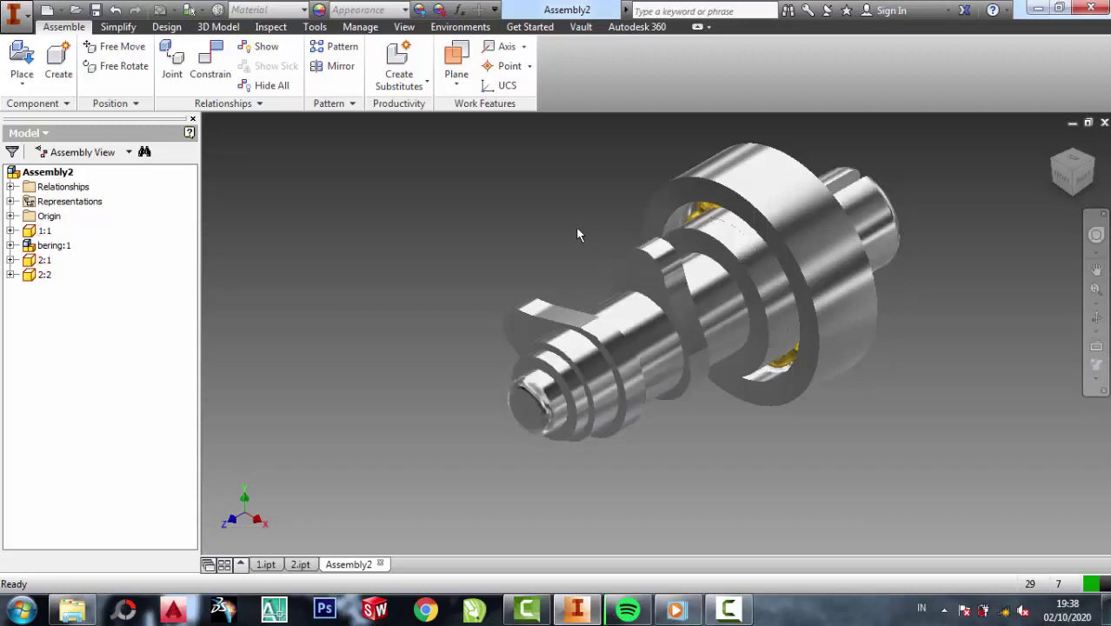
pyautogui.moveTo(762, 184); pyautogui.dragTo(793, 214)
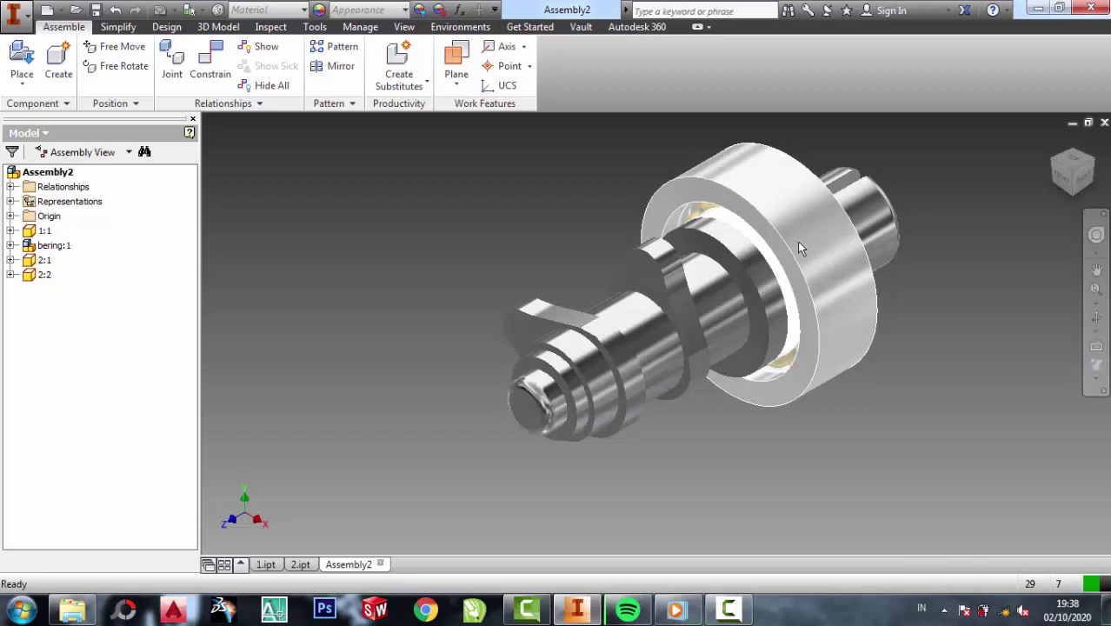
pyautogui.moveTo(801, 248); pyautogui.dragTo(958, 290)
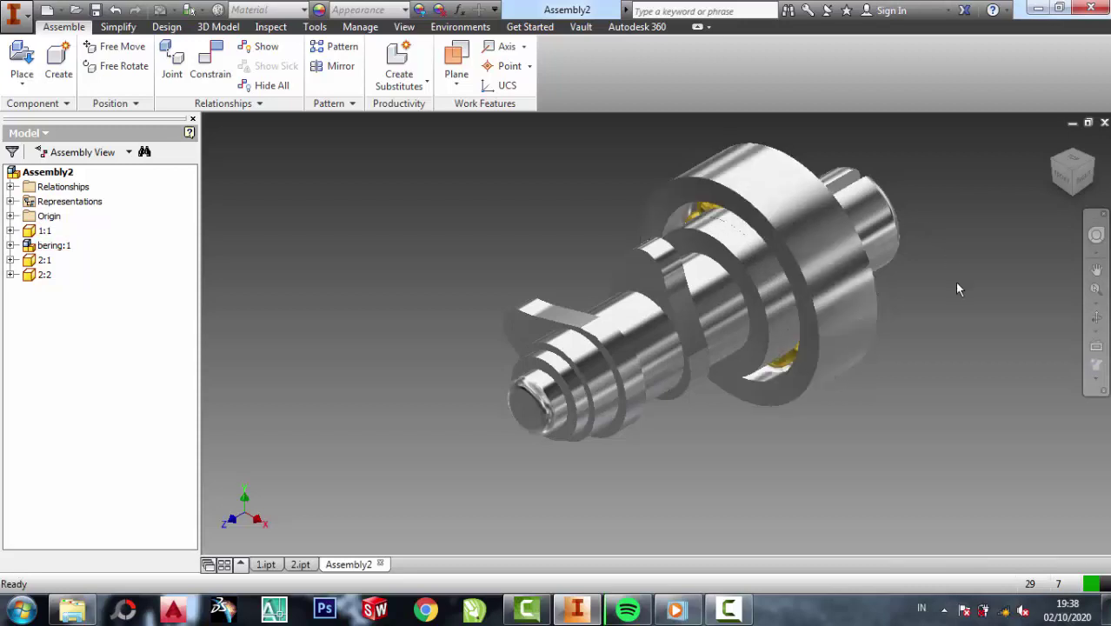